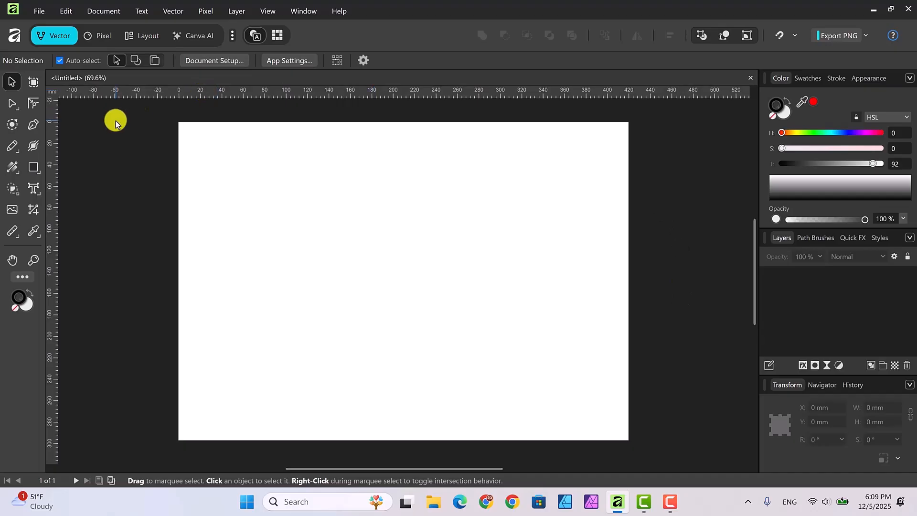
Draw a black-filled rectangle without a stroke over the whole page, about 421.5 by 297.6 mm.
click(34, 168)
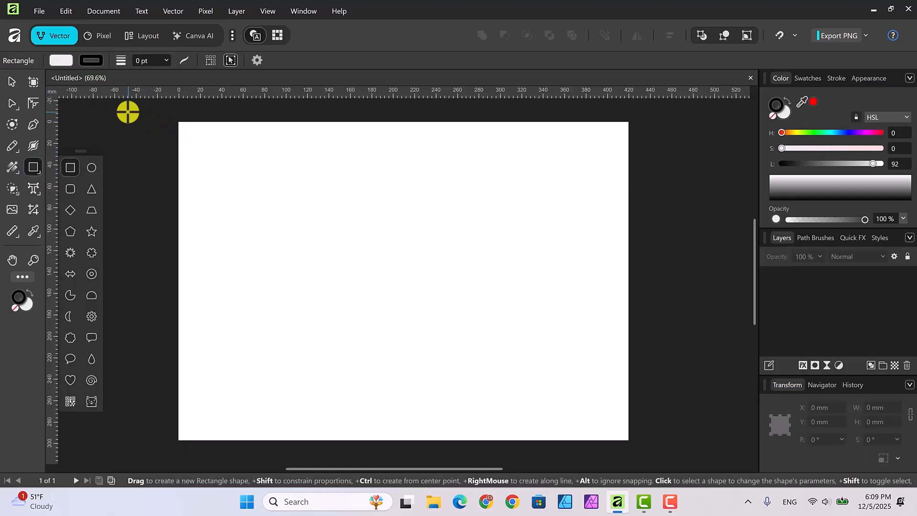
click(773, 116)
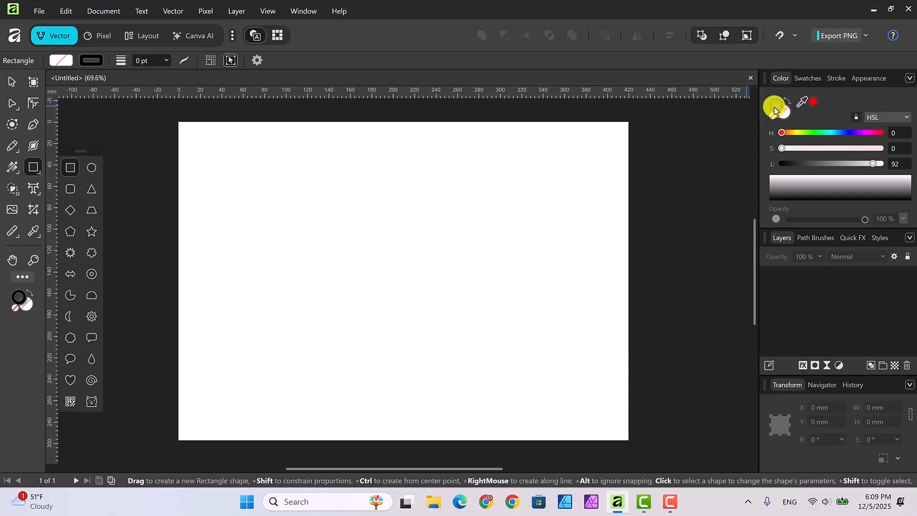
click(773, 116)
click(783, 113)
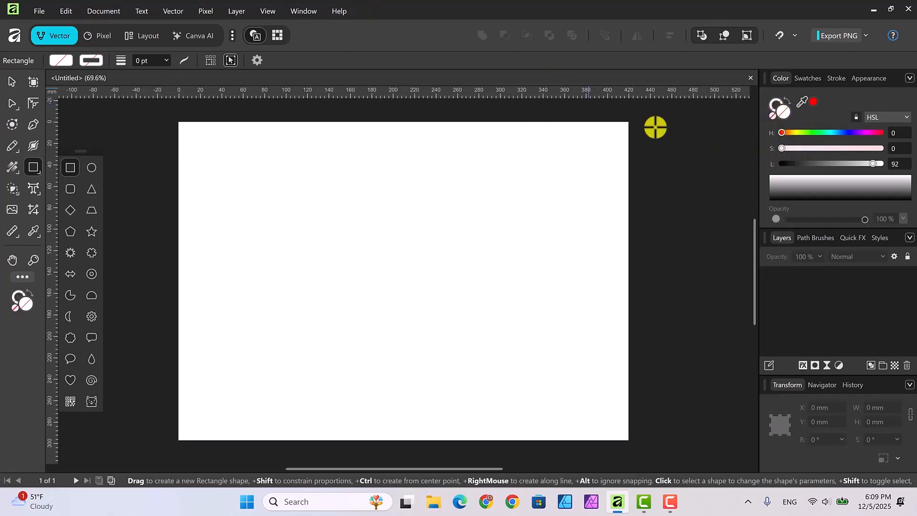
click(812, 80)
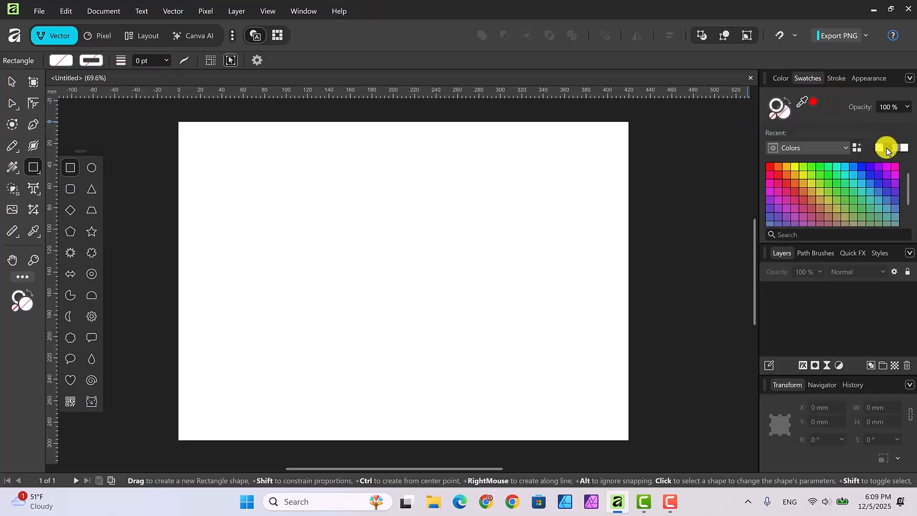
click(886, 149)
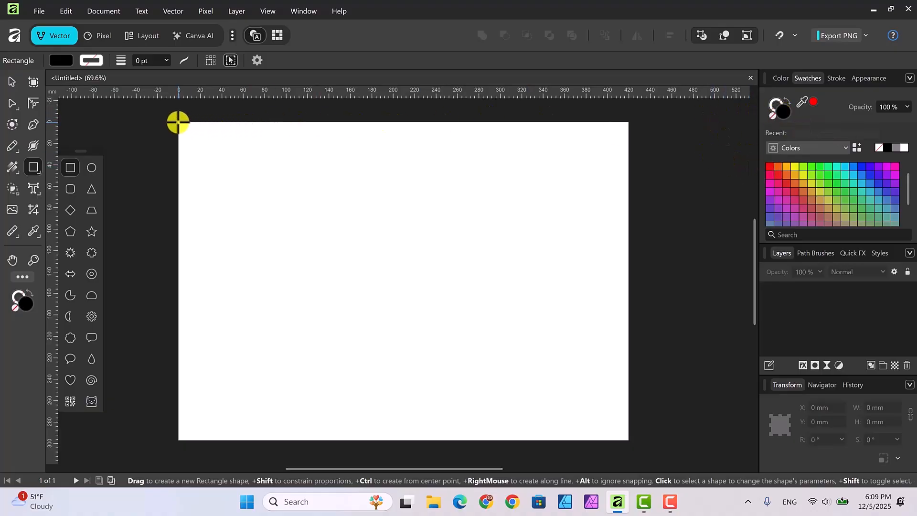
drag(178, 122, 630, 441)
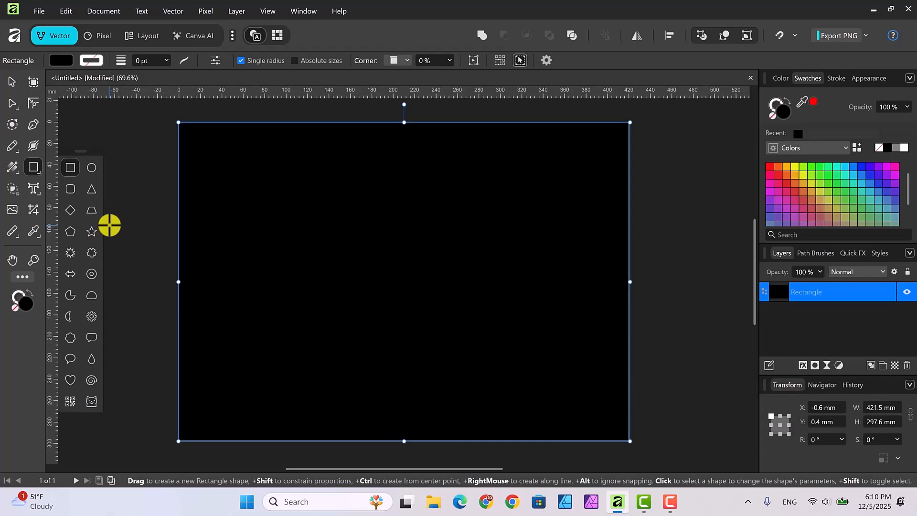
Start an art text object about 139 pt in size on the upper middle of the black rectangle.
click(31, 189)
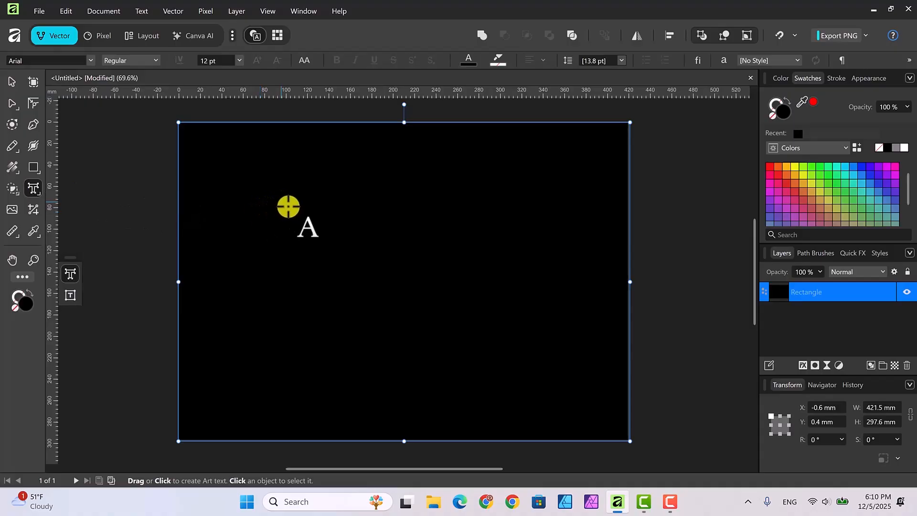
mouse_move(288, 206)
mouse_down()
mouse_move(293, 244)
mouse_move(366, 290)
mouse_up()
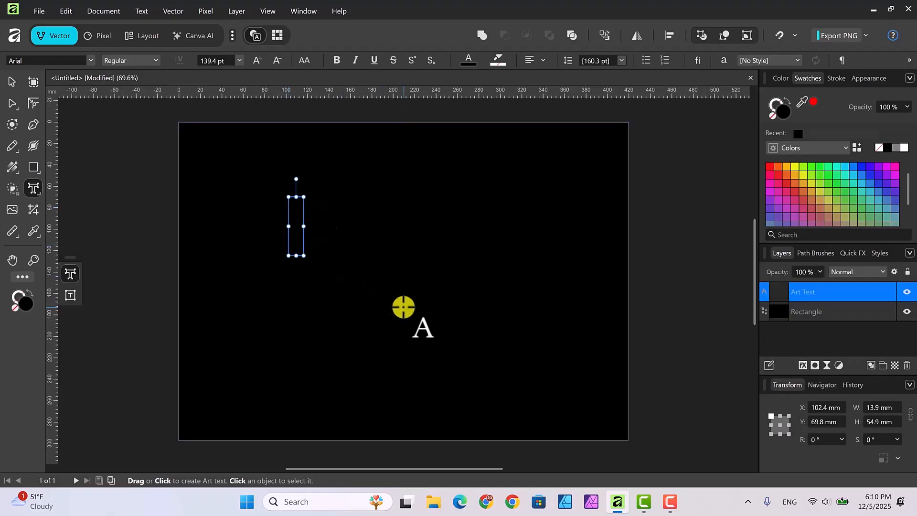
text(Happy)
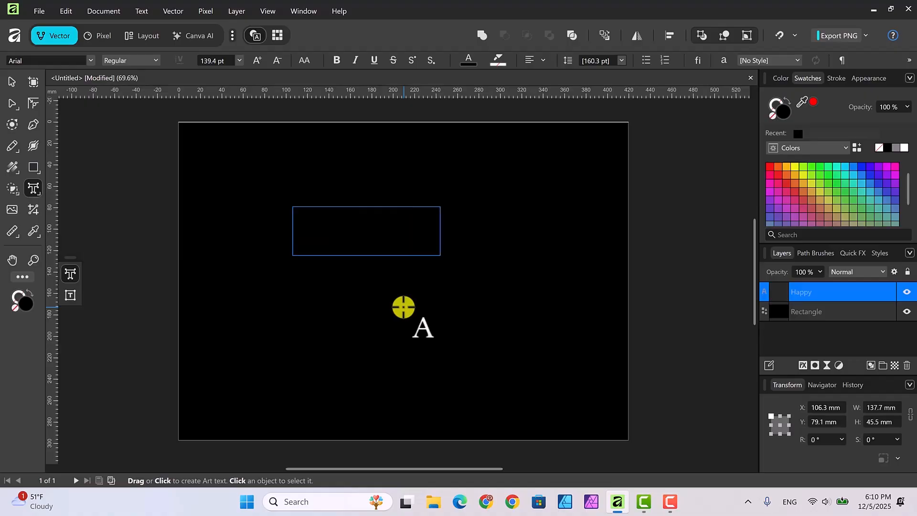
key(BackSpace)
key(BackSpace)
key(BackSpace)
key(BackSpace)
key(BackSpace)
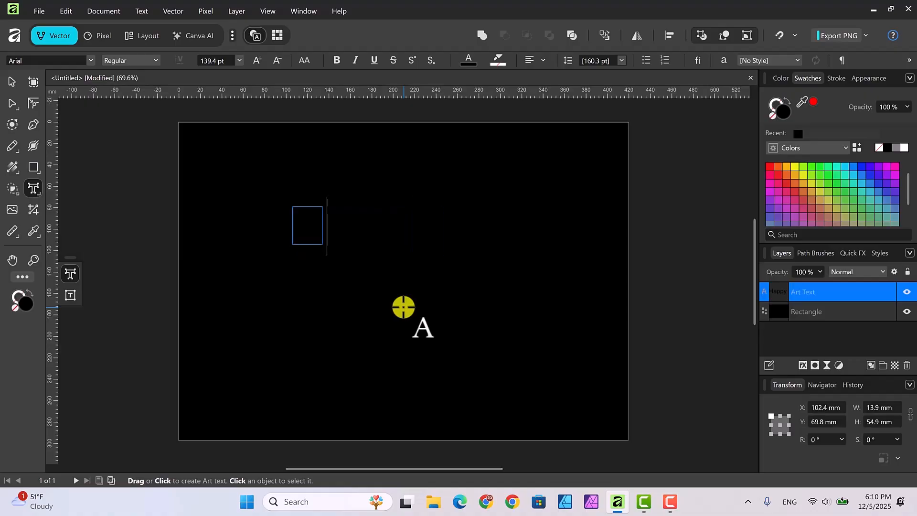
Set the art text's fill to white and enter "Happy" and "New Year" on two lines.
click(904, 148)
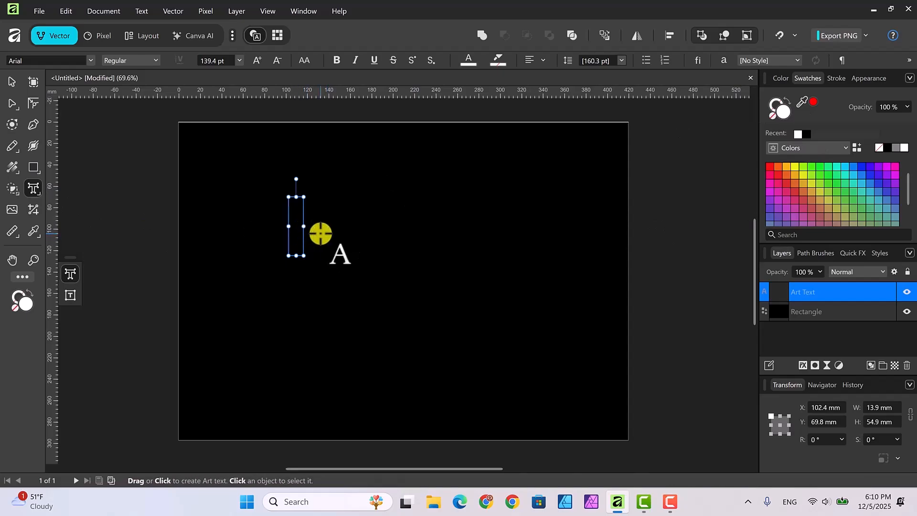
text(H)
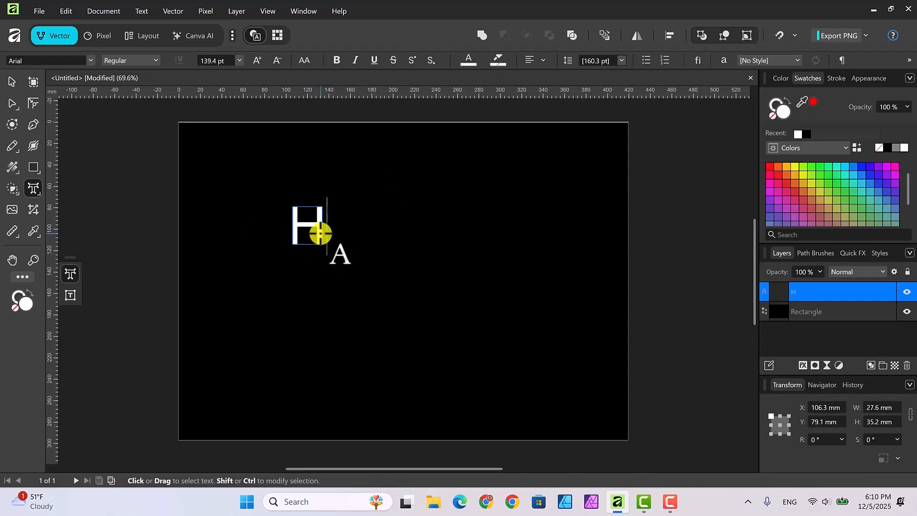
text(appy)
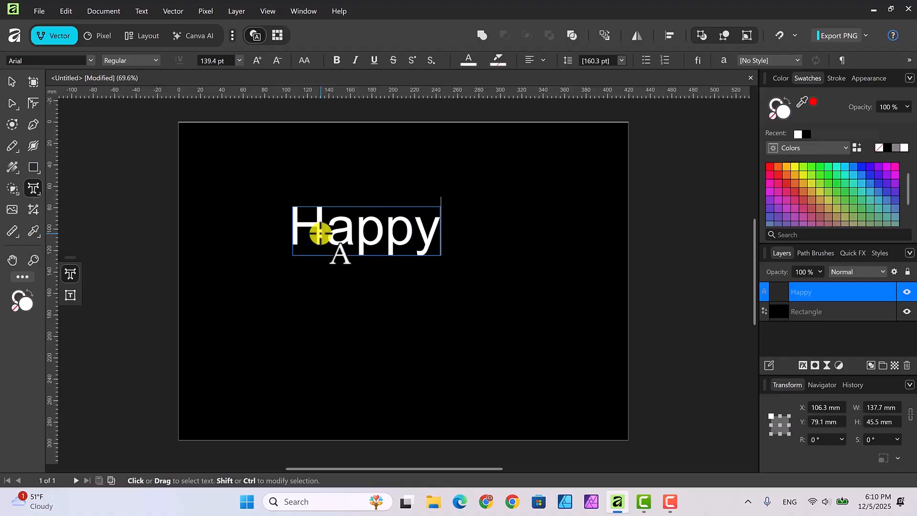
key(Return)
text(New Year)
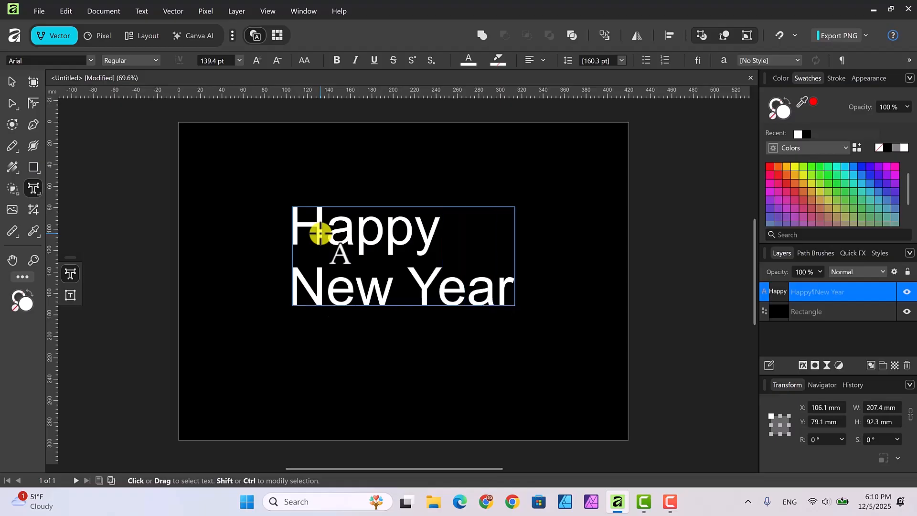
key(Escape)
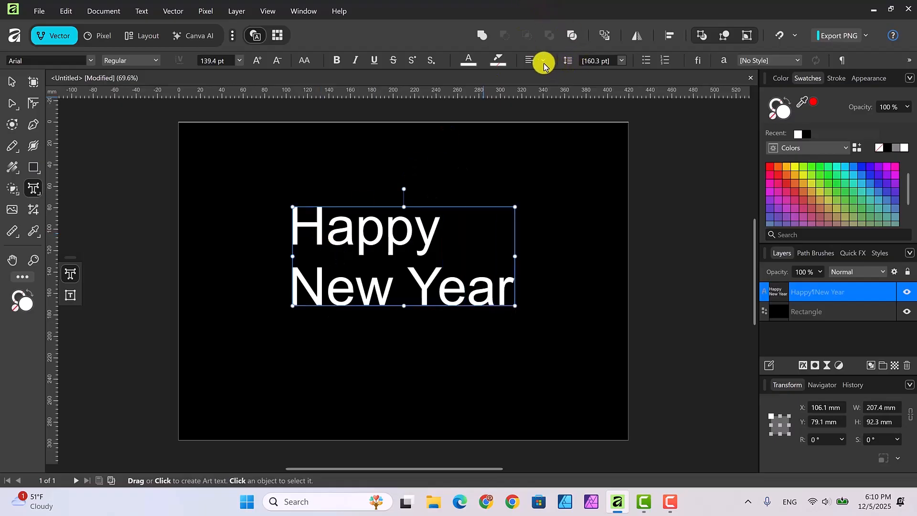
Select both lines of the greeting text and set their paragraph alignment to Align Center.
click(543, 61)
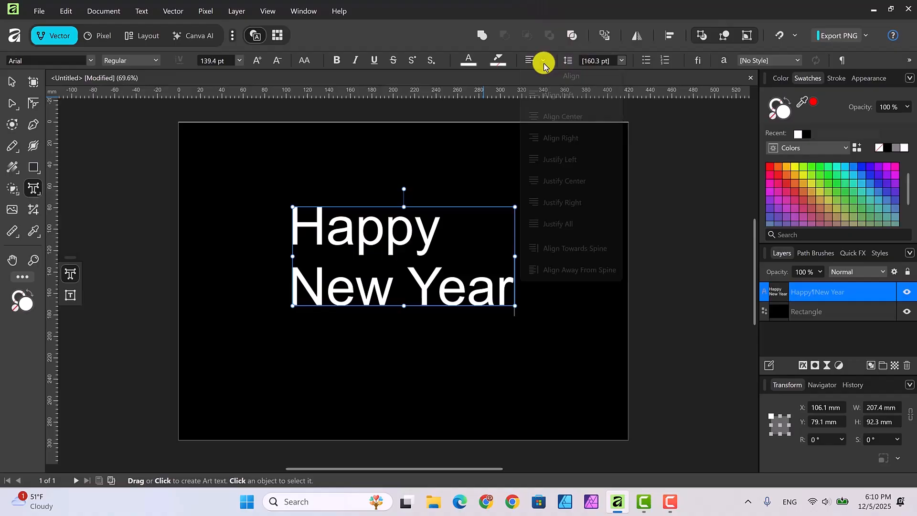
click(553, 116)
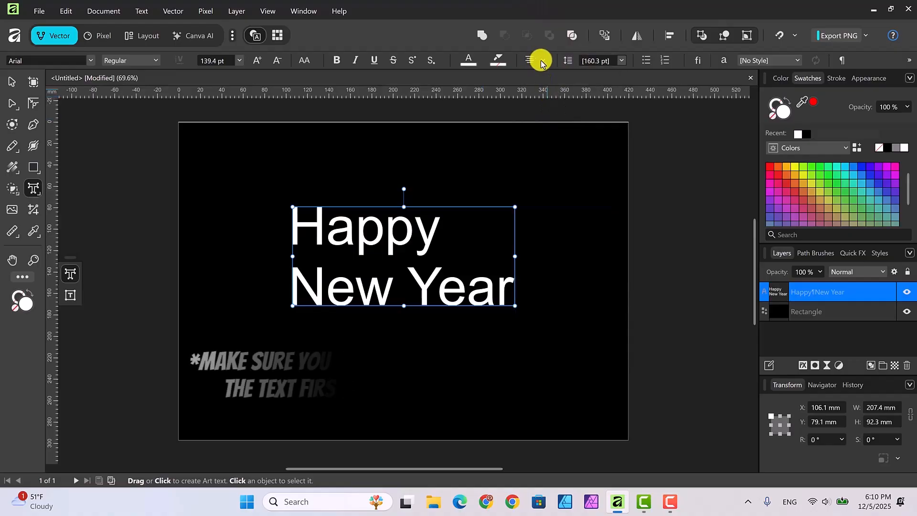
drag(294, 232, 518, 286)
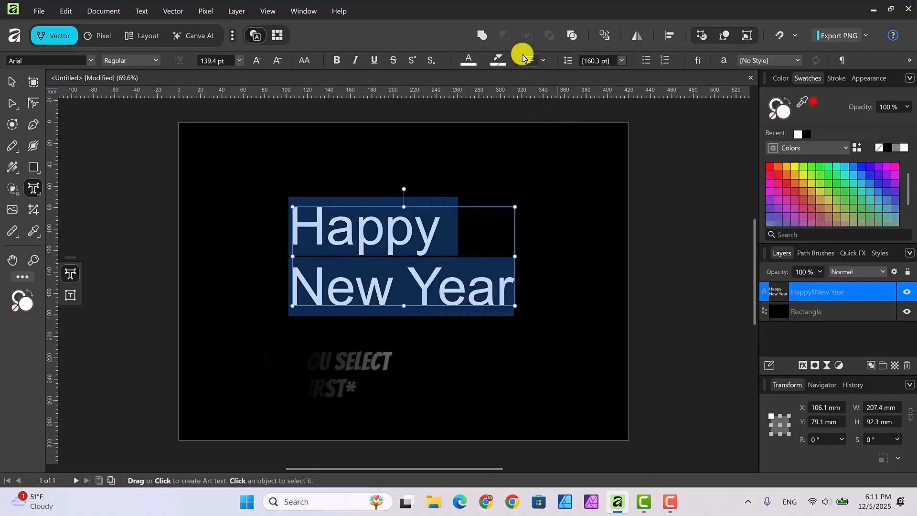
click(546, 61)
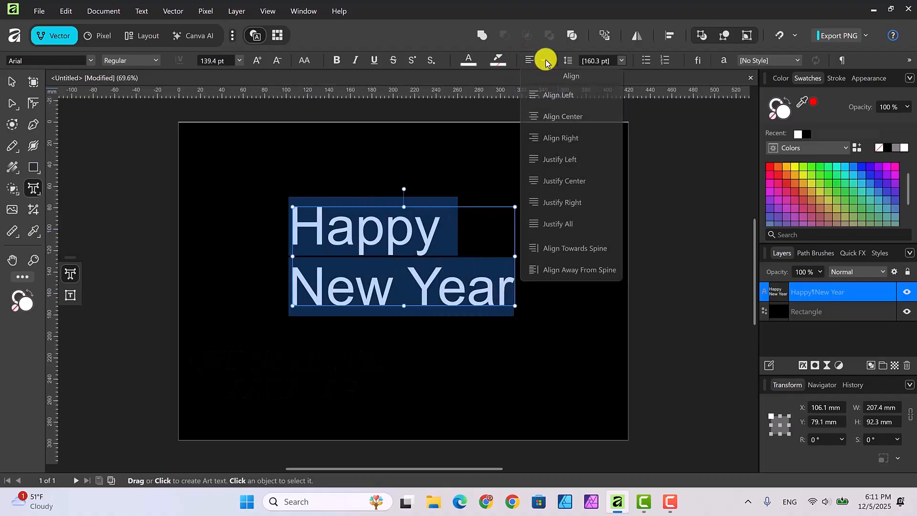
click(554, 117)
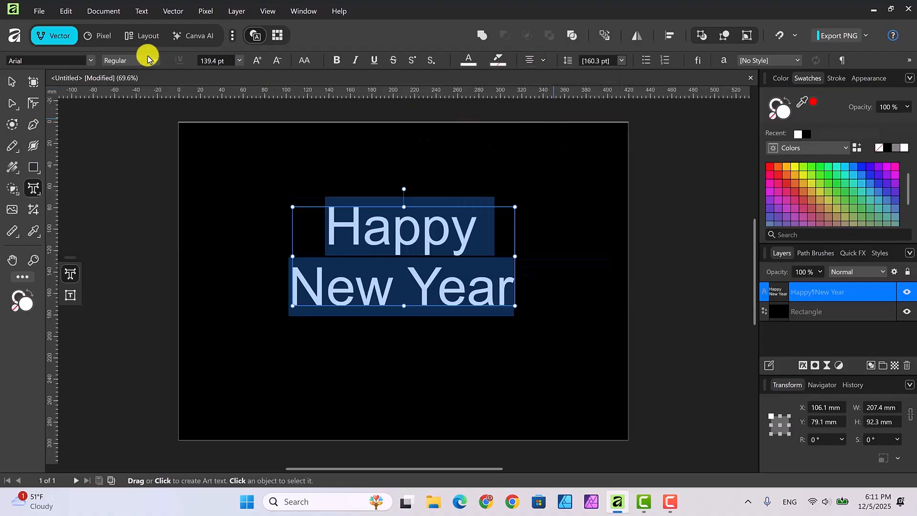
Change the font of the selected greeting text to Harlow Solid Italic.
click(91, 61)
scroll(231, 168, down, 15)
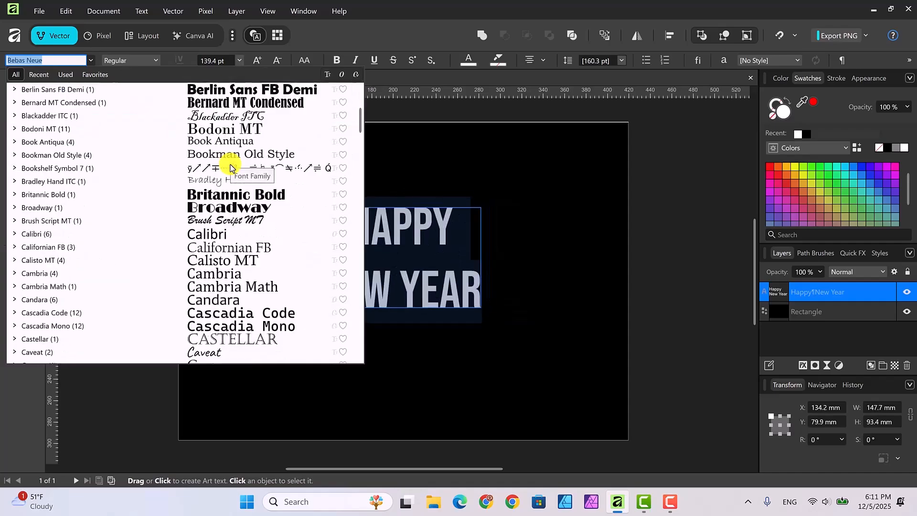
scroll(220, 176, down, 8)
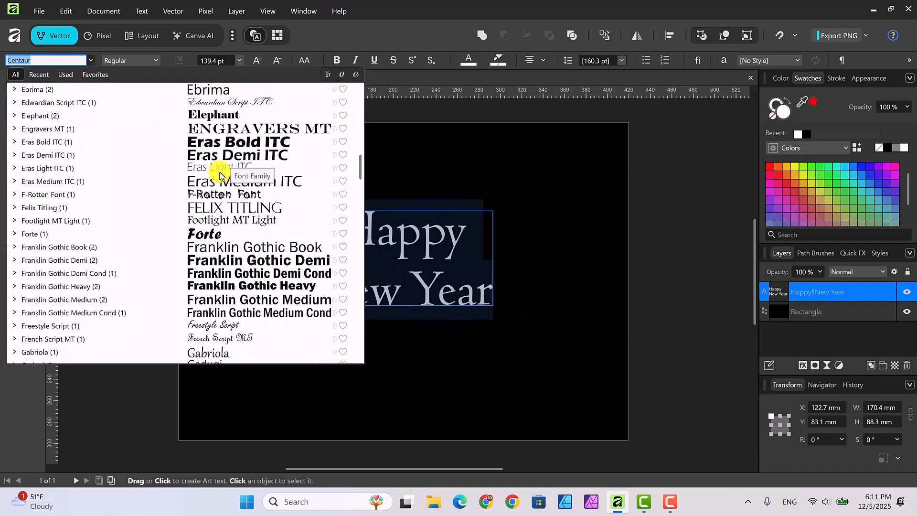
scroll(219, 176, down, 1)
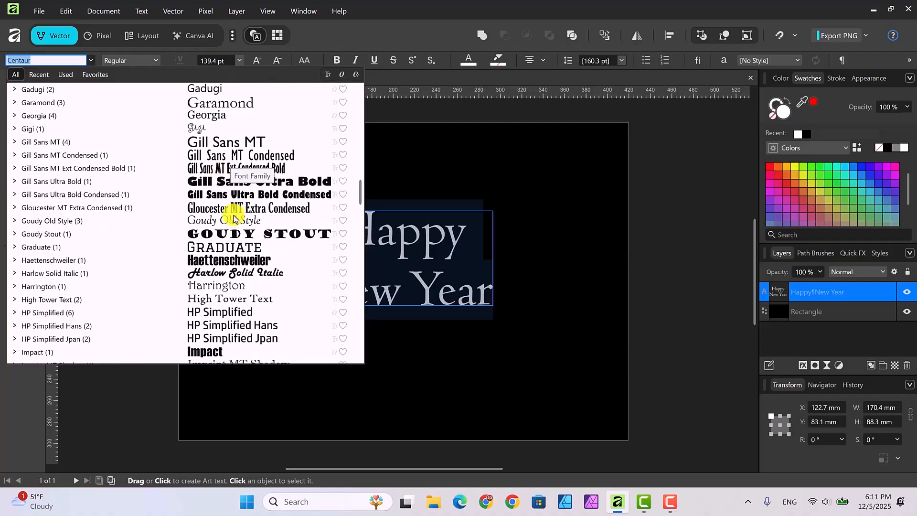
click(241, 275)
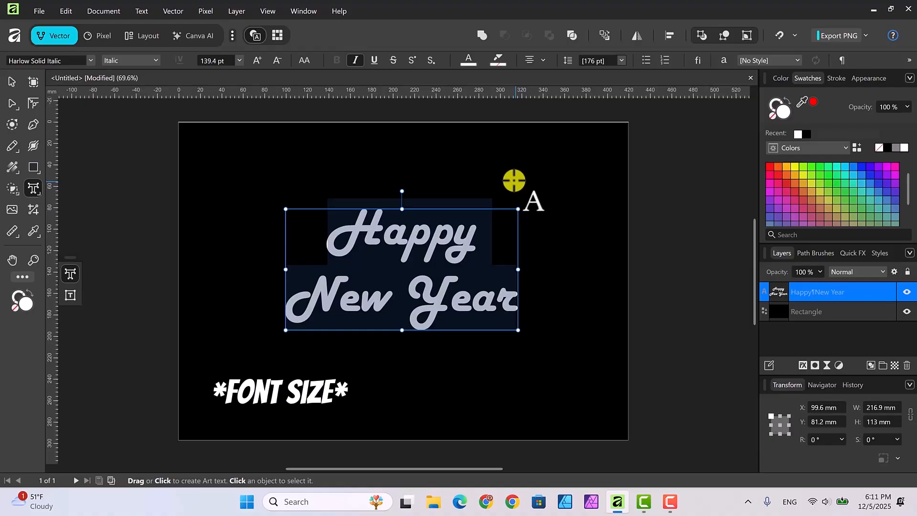
Set the font size of the greeting text to 180 pt.
click(205, 61)
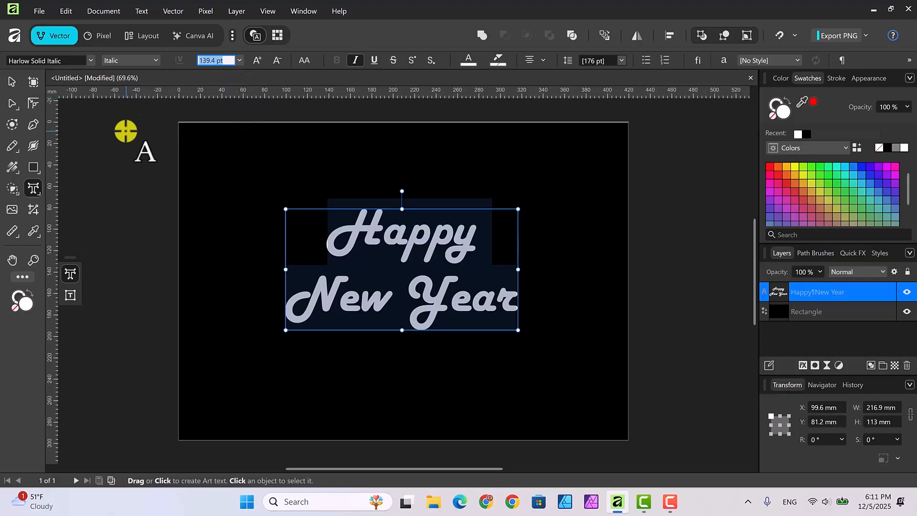
text(180)
key(Return)
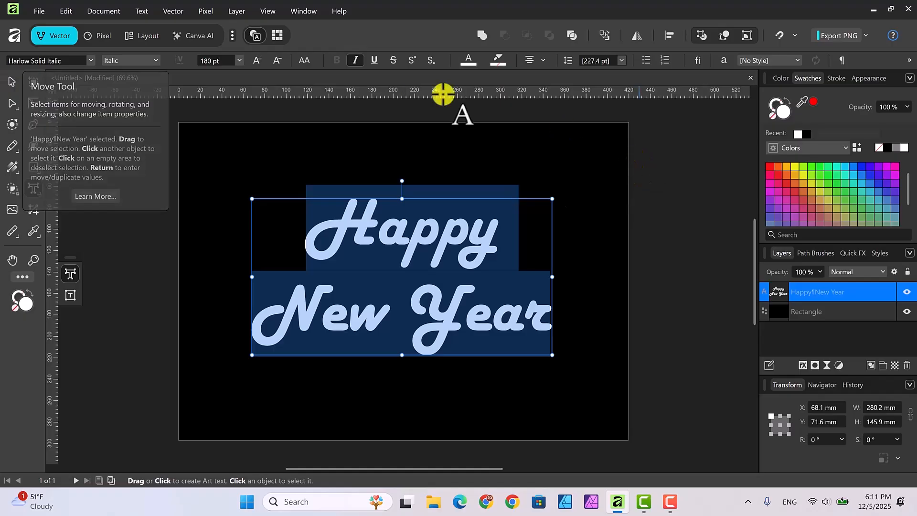
Enable snapping and move the greeting text to the centre of the page.
click(779, 36)
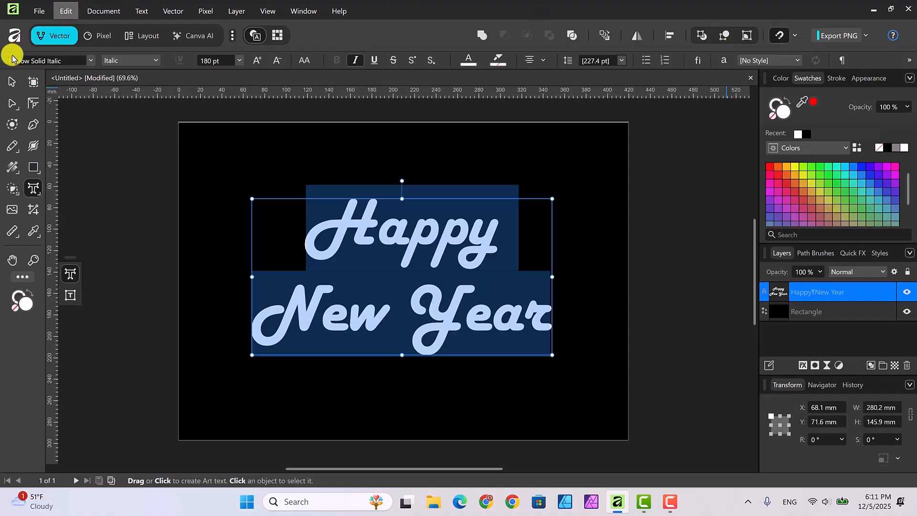
click(12, 82)
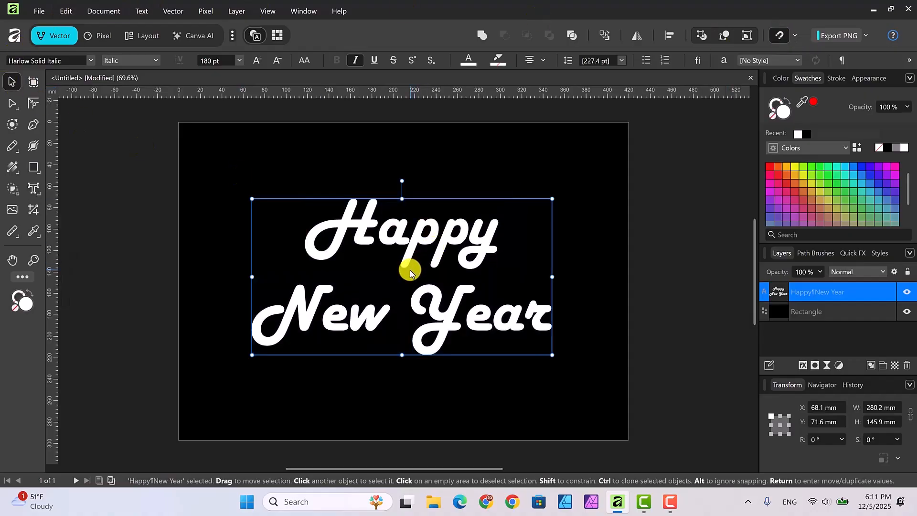
mouse_move(414, 271)
mouse_down()
mouse_move(421, 274)
mouse_move(411, 271)
mouse_up()
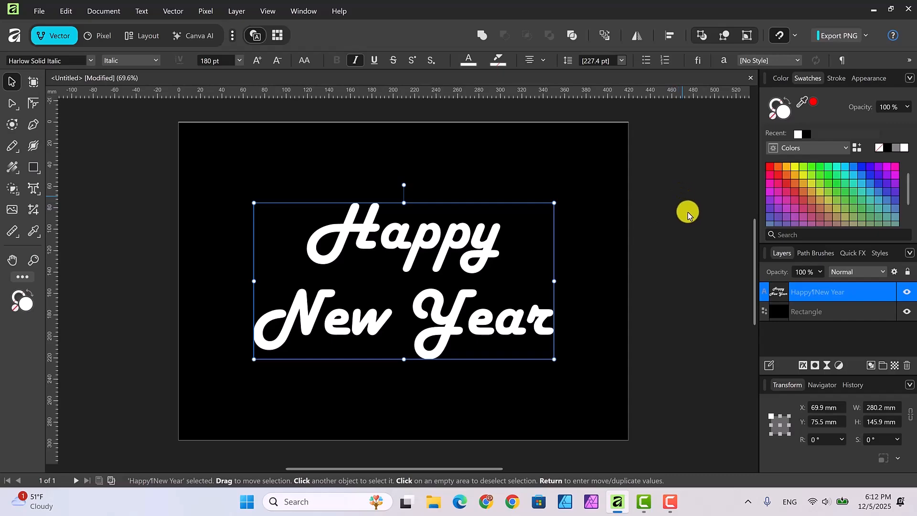
Stretch the black background rectangle upward past the page's top edge to a height of about 304 mm.
click(830, 313)
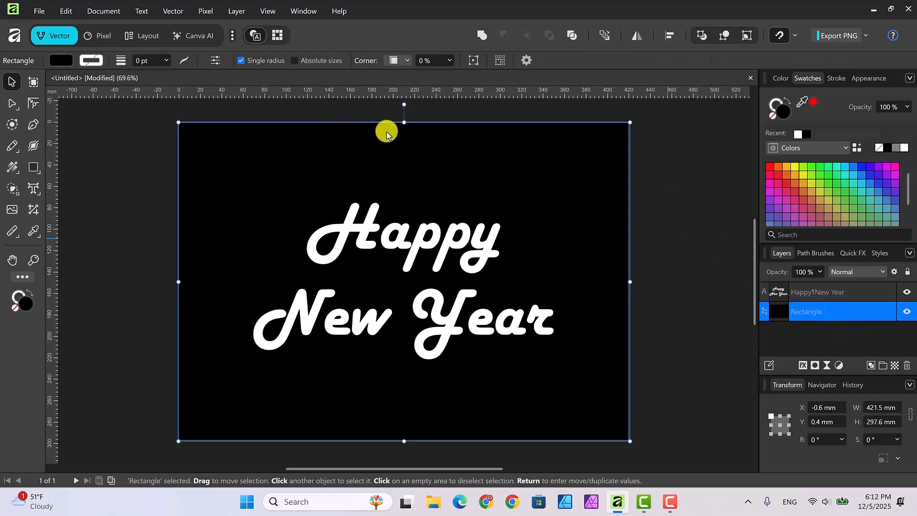
drag(404, 123, 404, 115)
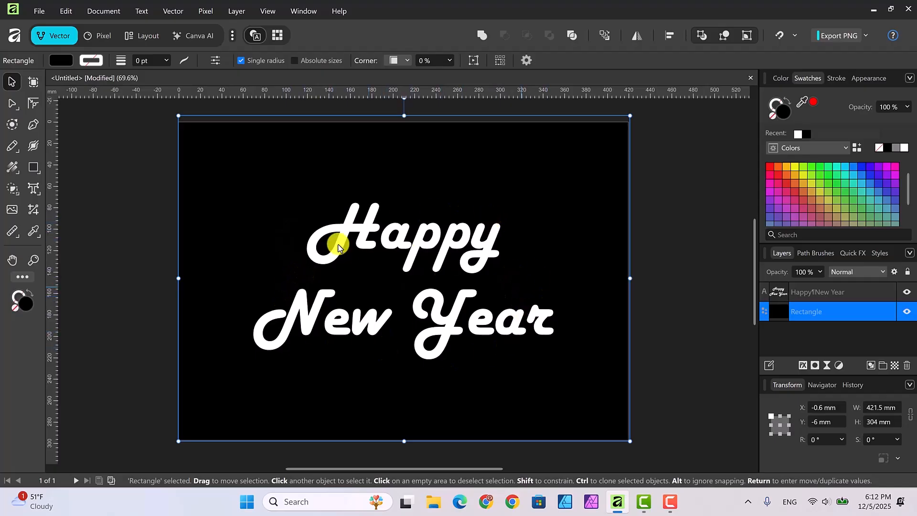
Place the gold background image over the page behind the greeting text and enlarge it to about 441 × 294 mm.
click(38, 12)
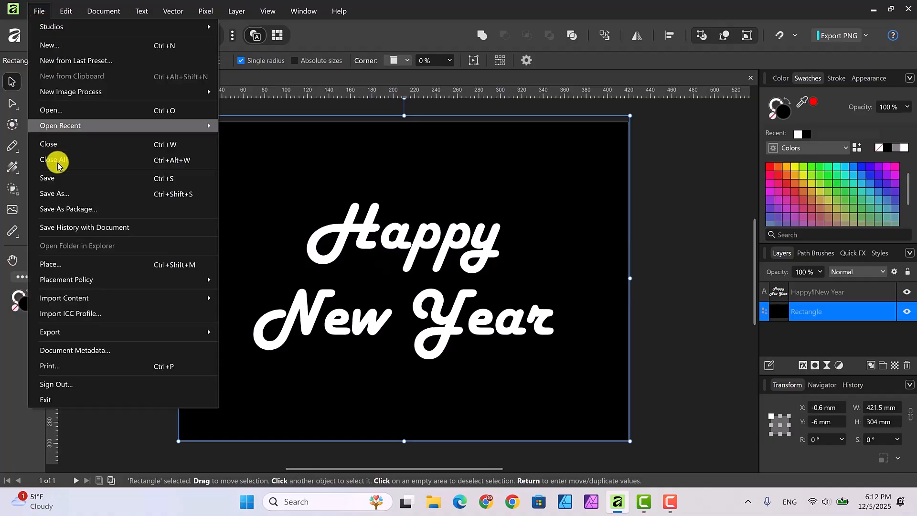
click(57, 264)
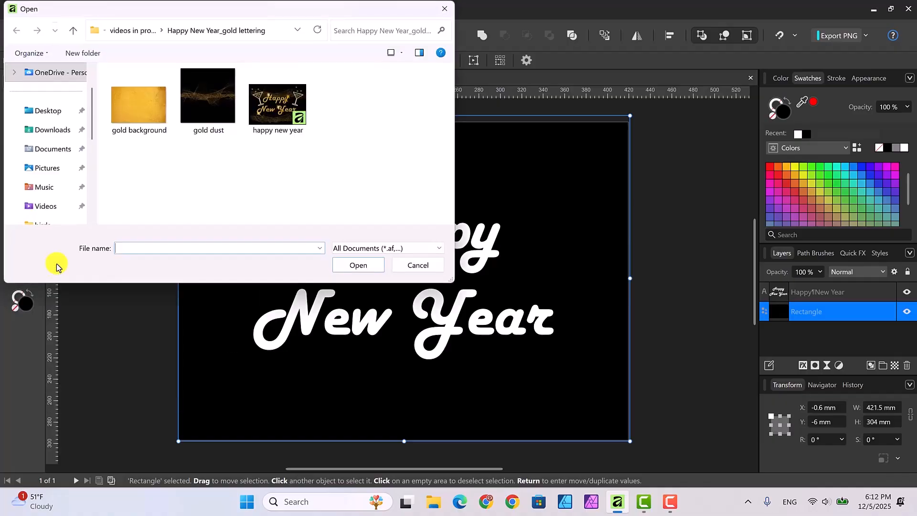
click(133, 99)
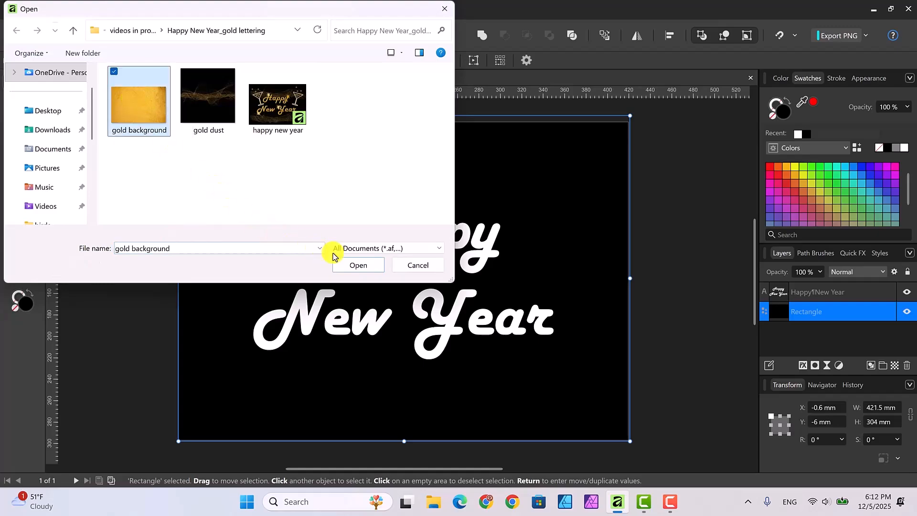
click(354, 266)
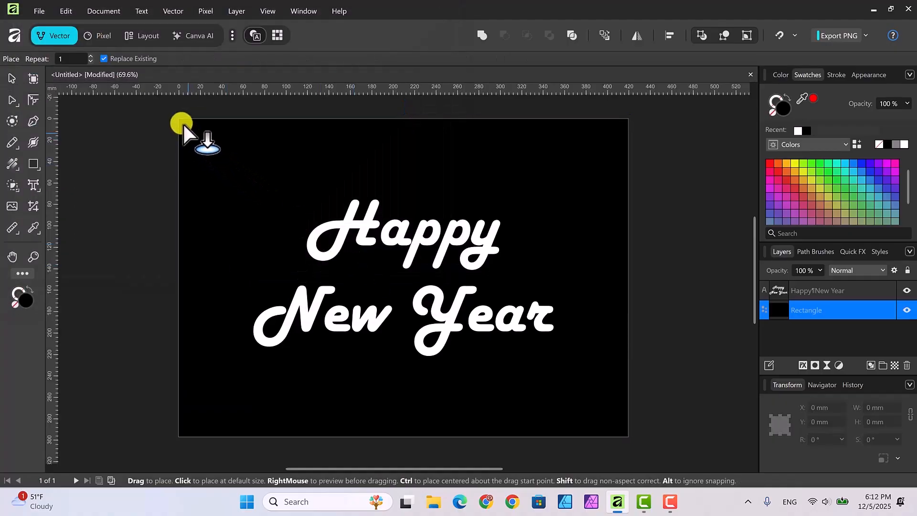
drag(182, 121, 618, 439)
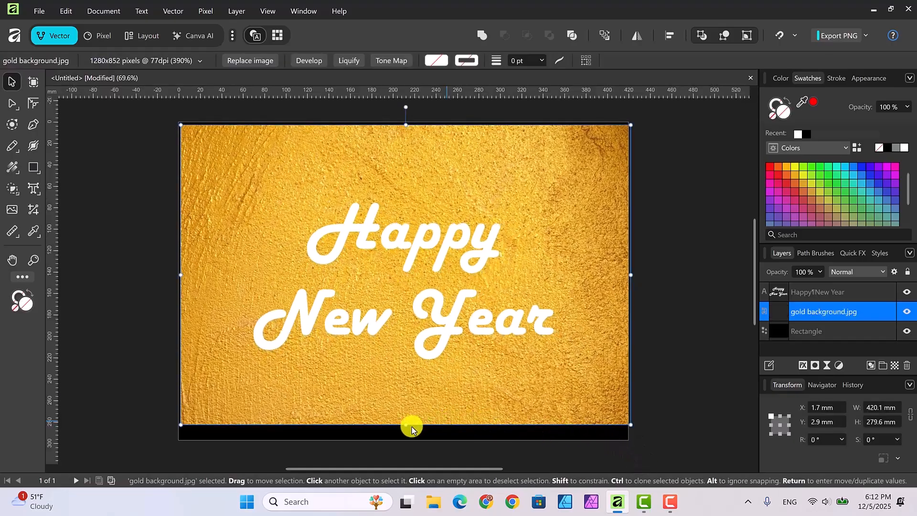
drag(404, 425, 403, 439)
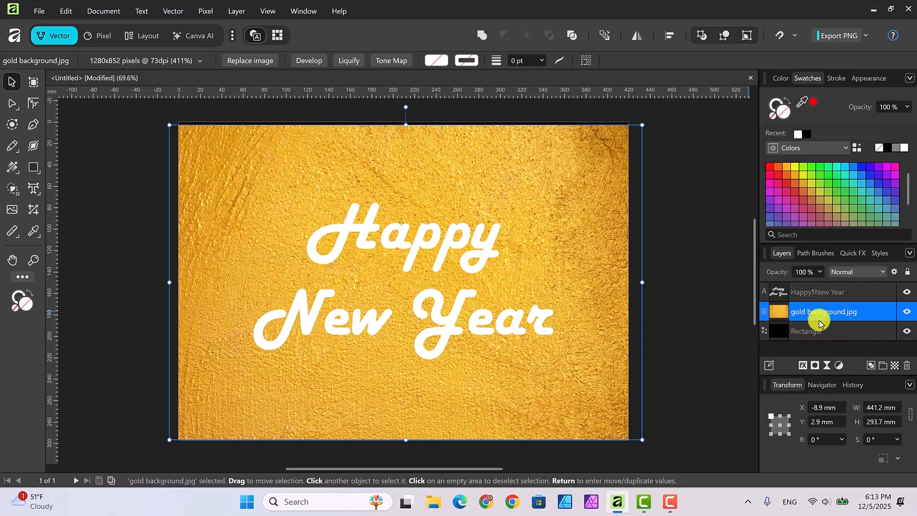
Turn the greeting text into a clipping mask for the gold background image.
click(813, 293)
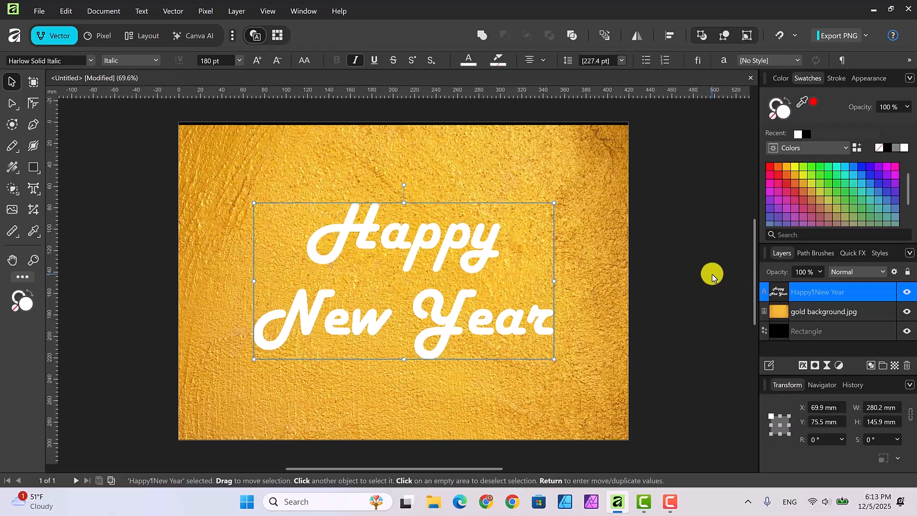
right_click(819, 293)
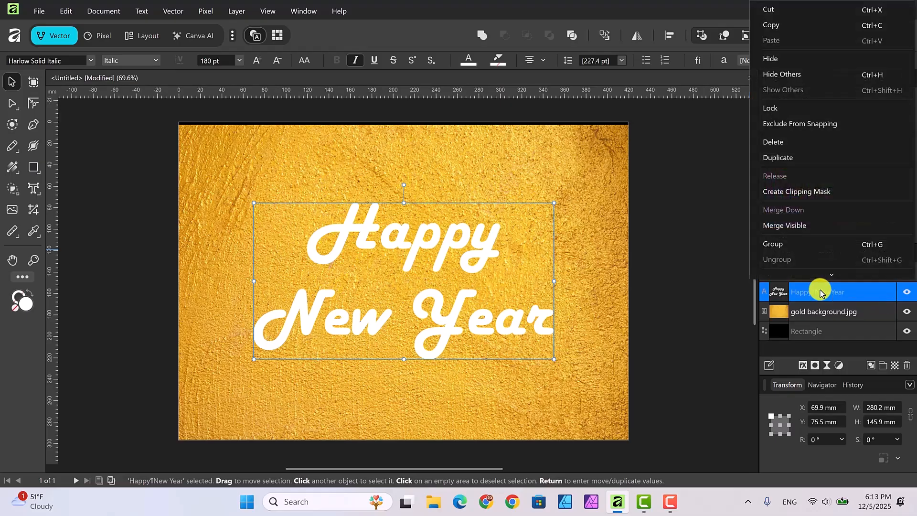
click(799, 193)
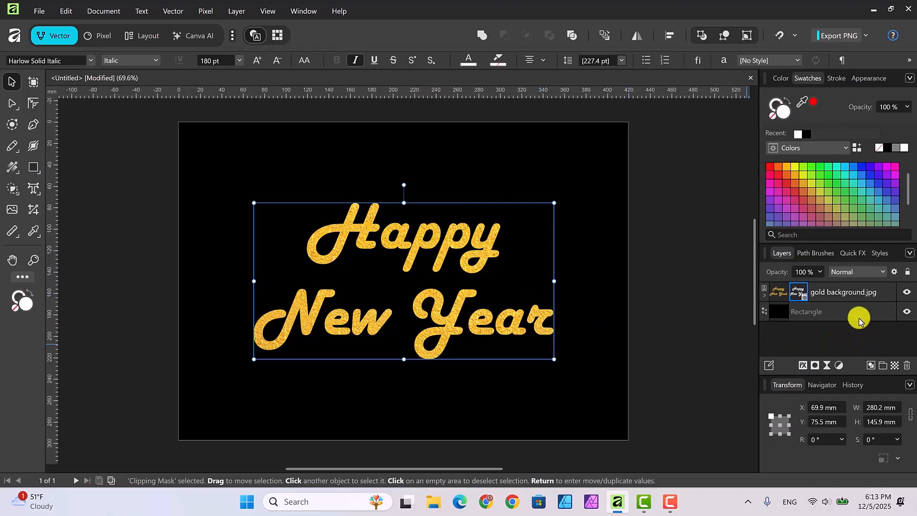
Rename the clipped gold background layer as text.
click(831, 292)
double_click(831, 293)
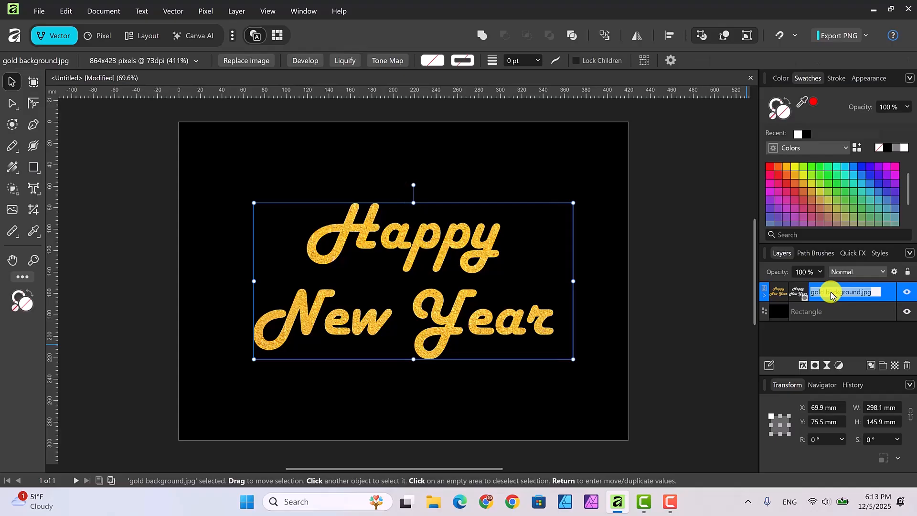
text(tex)
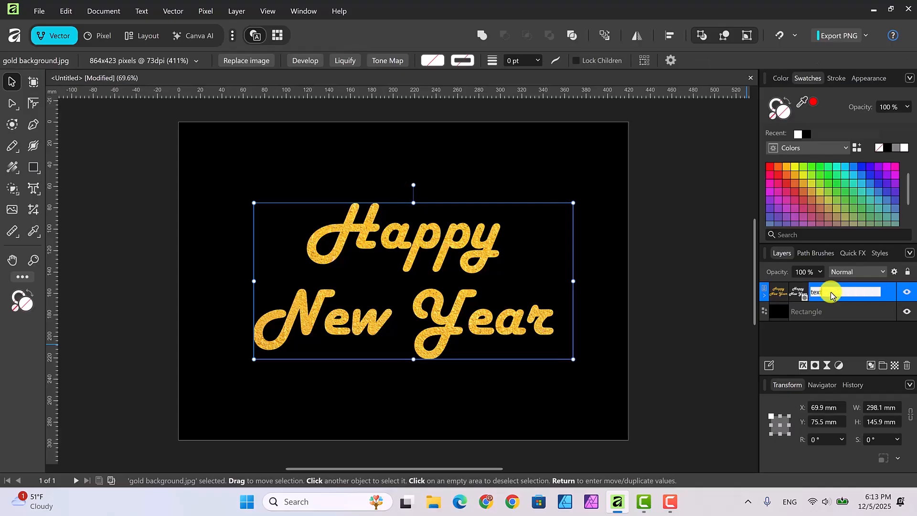
text(t)
key(Return)
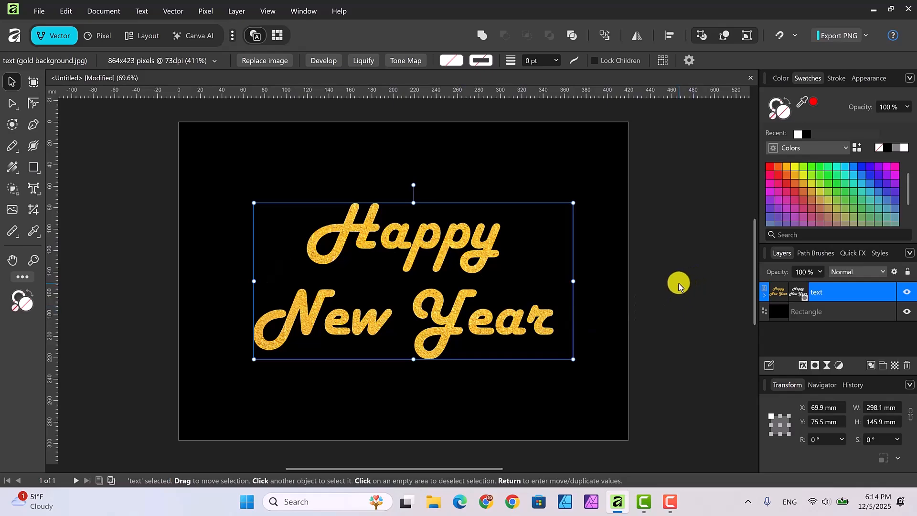
Add a 3D layer effect to the text layer with a radius of 25.9 px.
click(801, 366)
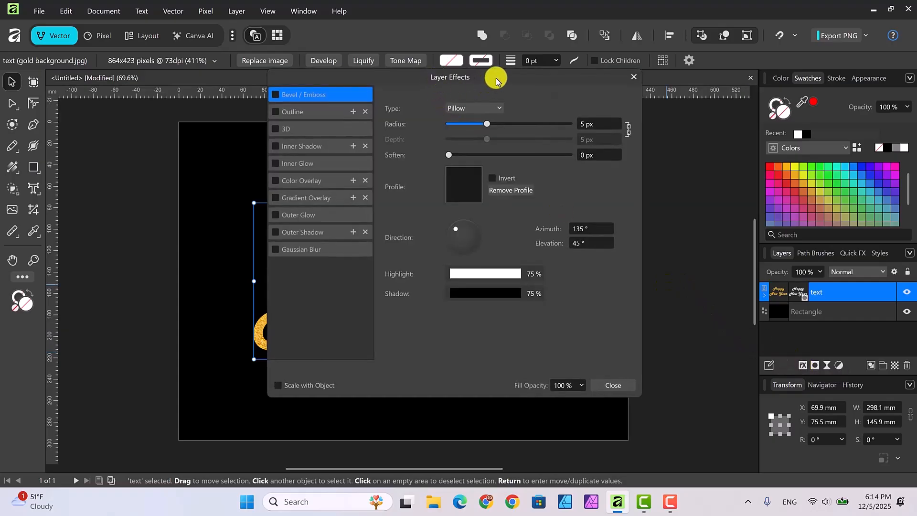
drag(487, 86, 747, 110)
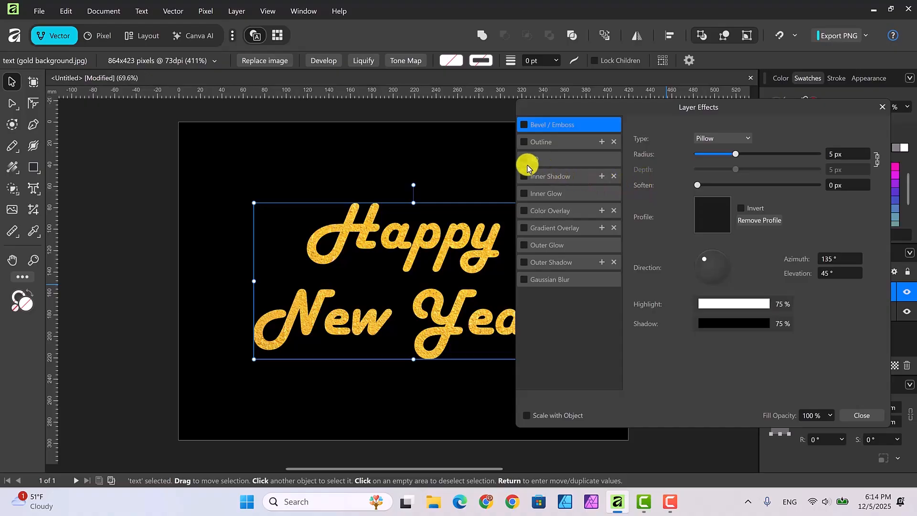
click(555, 157)
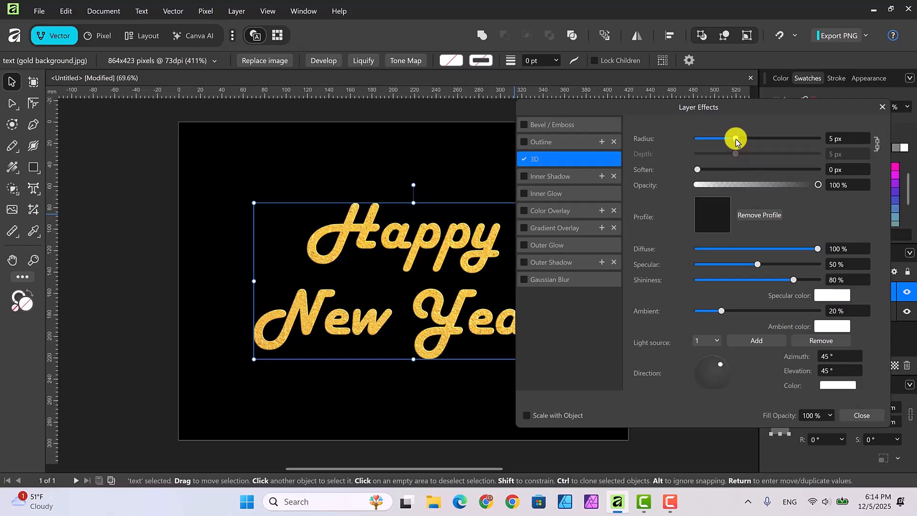
drag(736, 139, 768, 139)
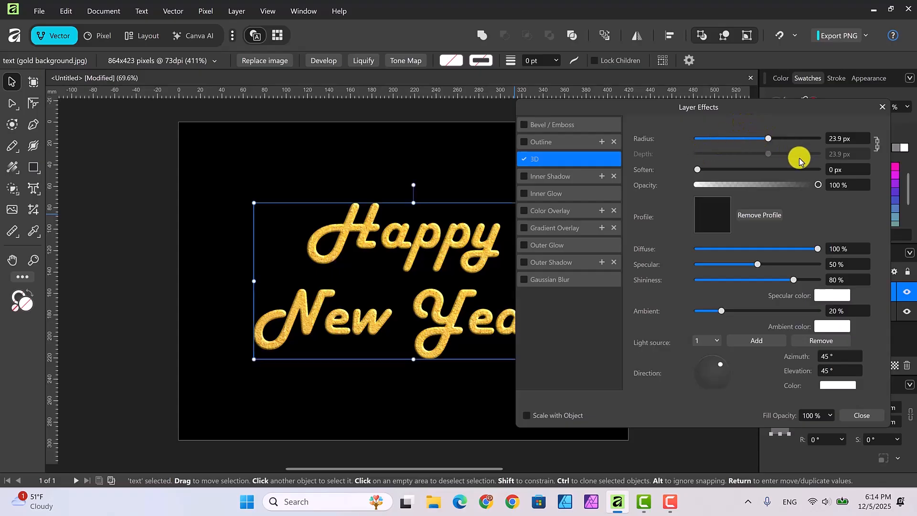
drag(767, 139, 771, 137)
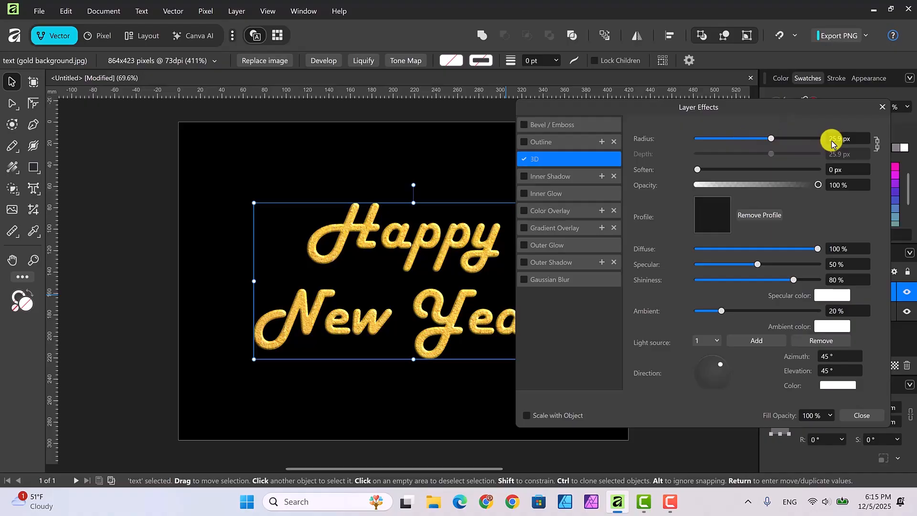
Try the linear and S-shaped standard profiles for the 3D effect, and apply the concave one that rises steeply at the end.
click(710, 220)
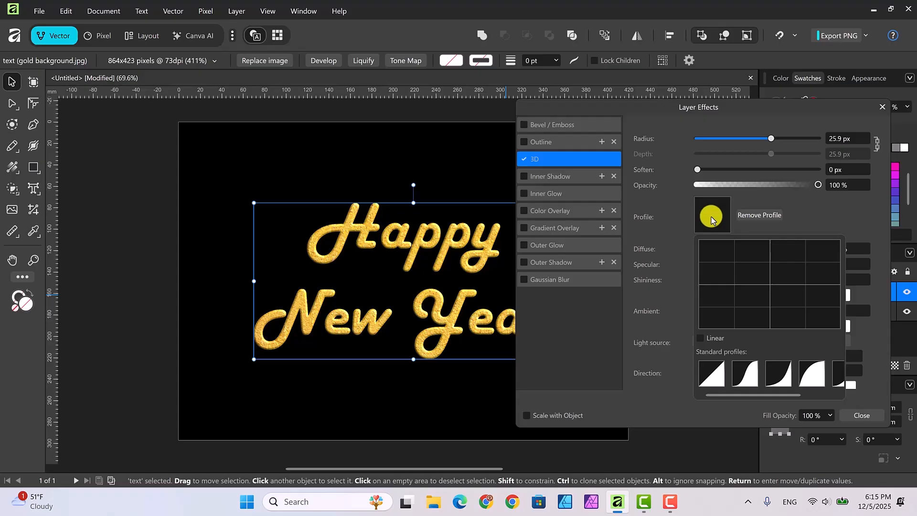
click(718, 378)
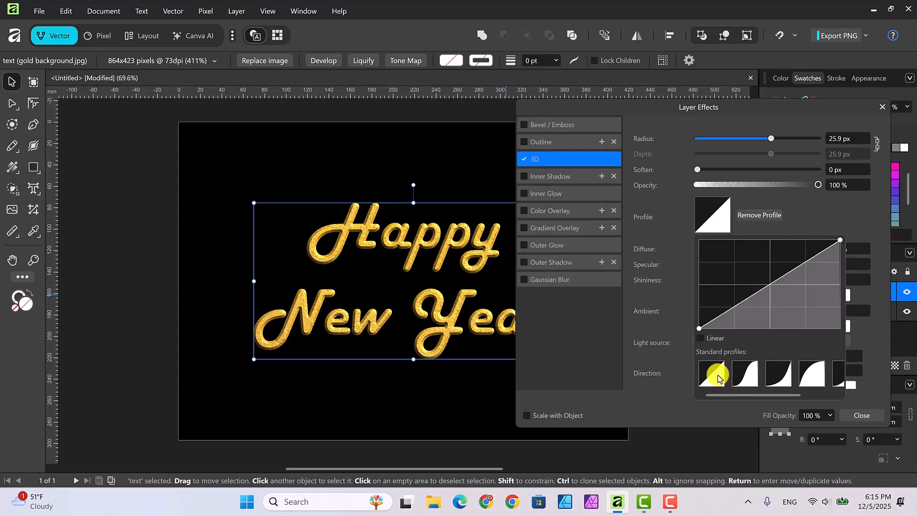
click(749, 378)
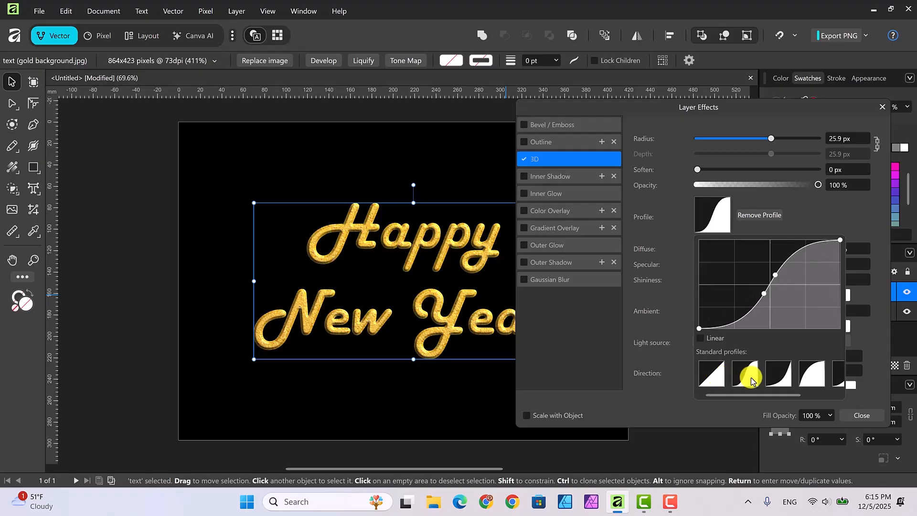
click(783, 378)
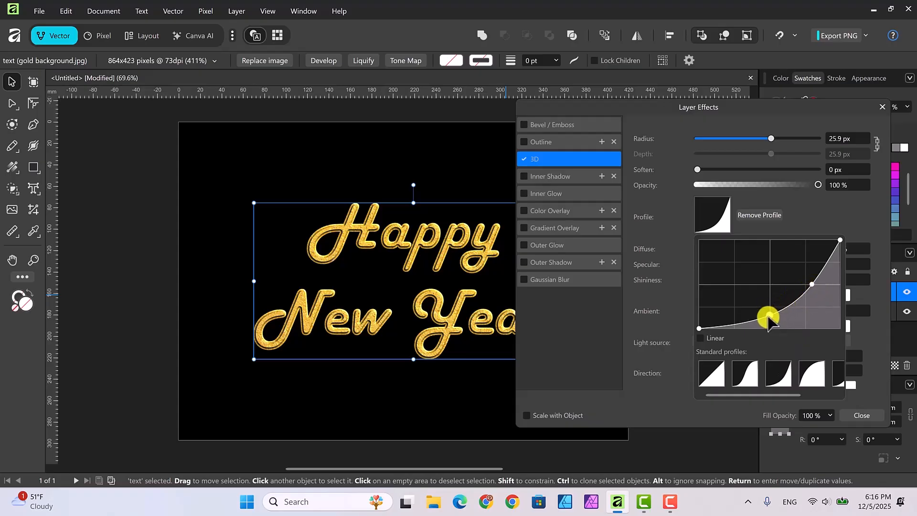
Reshape the 3D profile curve by moving its two middle nodes into a slightly gentler concave rise.
drag(768, 317, 767, 296)
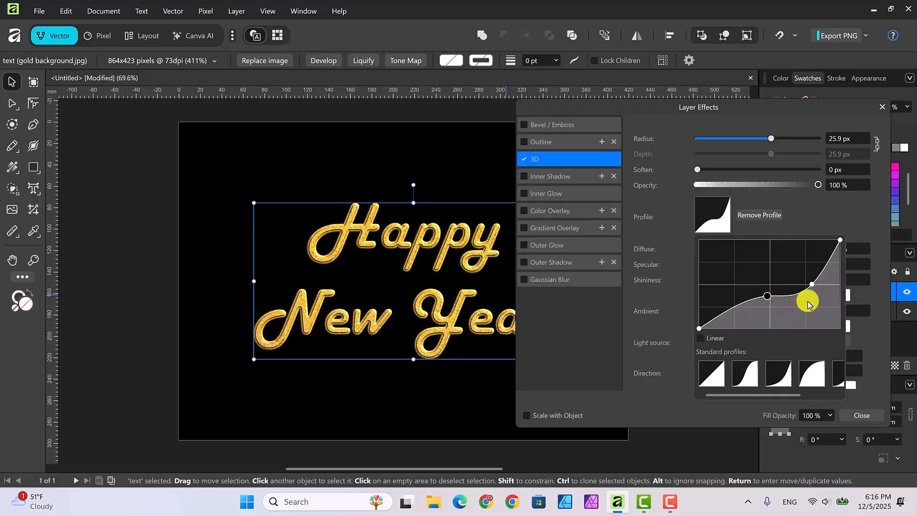
mouse_move(812, 285)
mouse_down()
mouse_move(818, 301)
mouse_move(804, 296)
mouse_move(818, 303)
mouse_move(820, 284)
mouse_up()
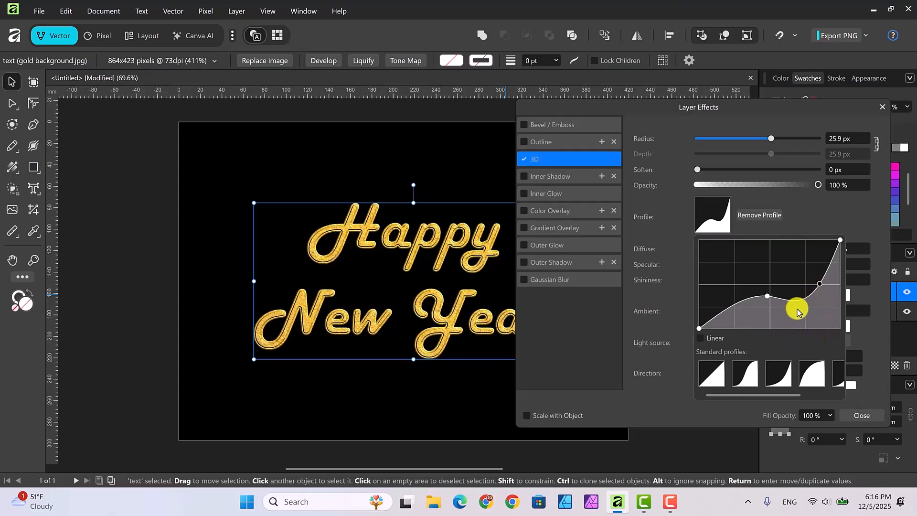
drag(768, 298, 763, 313)
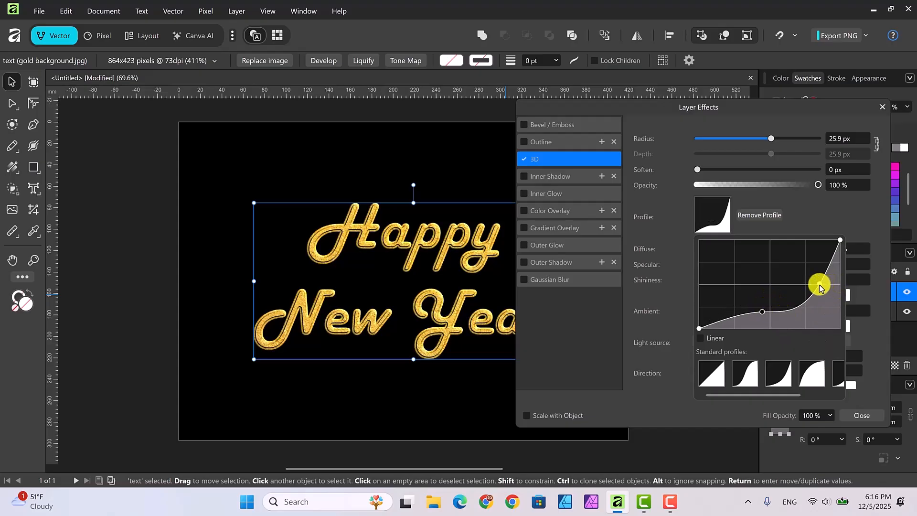
drag(819, 284, 809, 277)
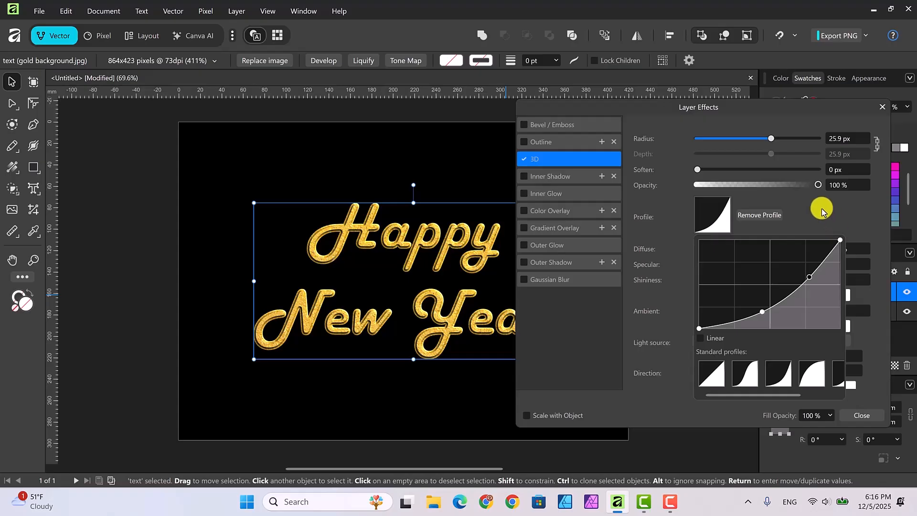
click(822, 210)
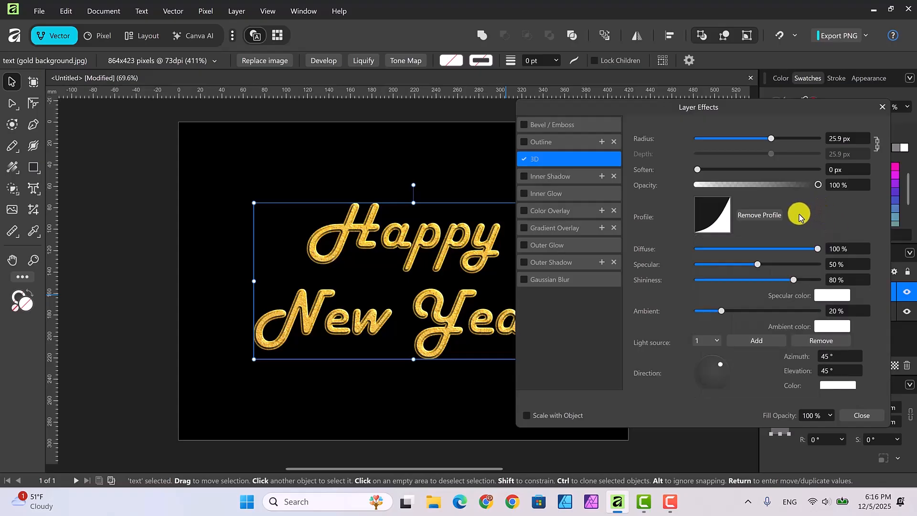
Set the 3D effect's ambient colour to the orange swatch and its ambient amount to 22 %.
click(832, 328)
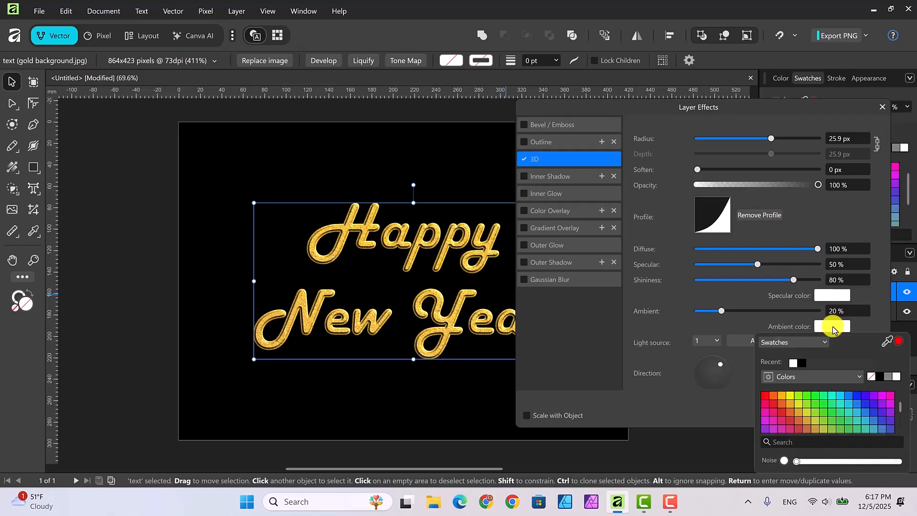
click(772, 395)
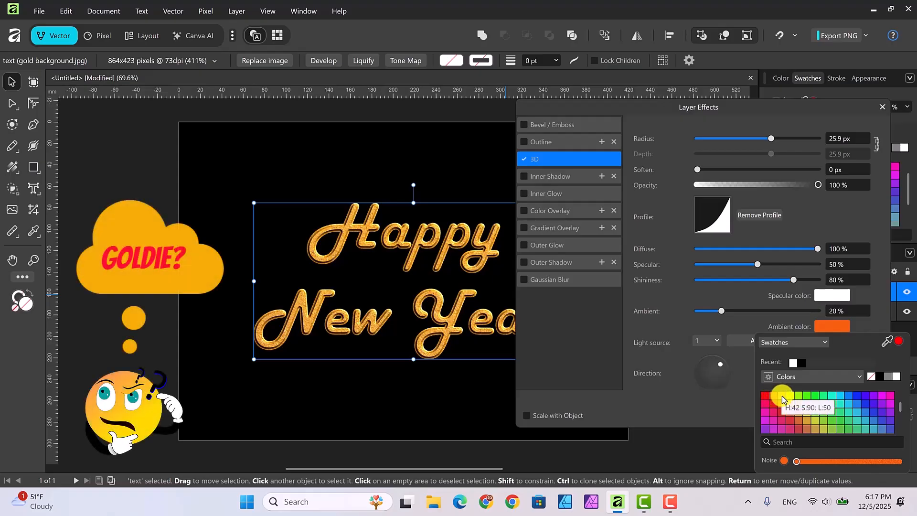
click(781, 395)
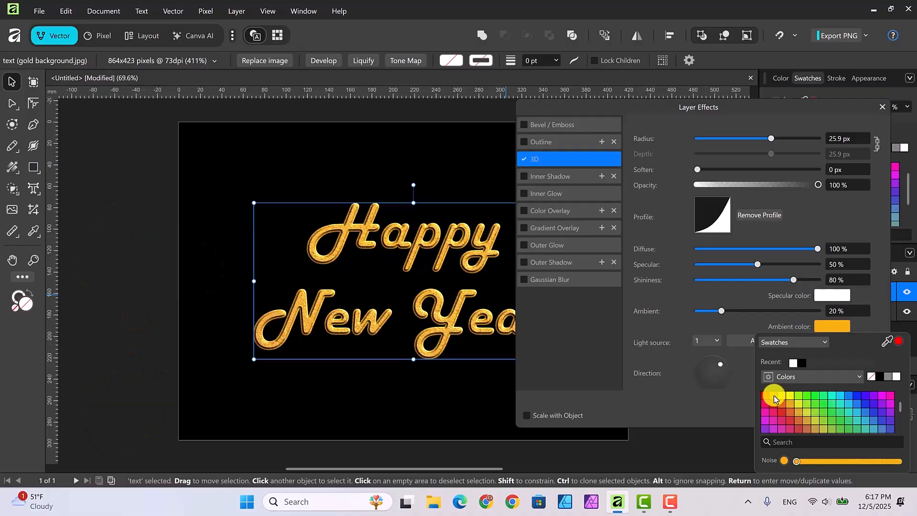
click(774, 397)
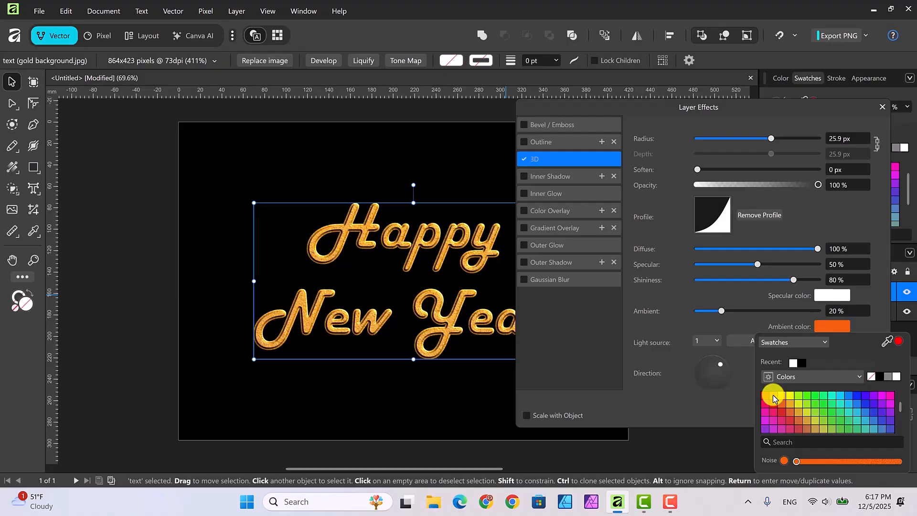
click(722, 312)
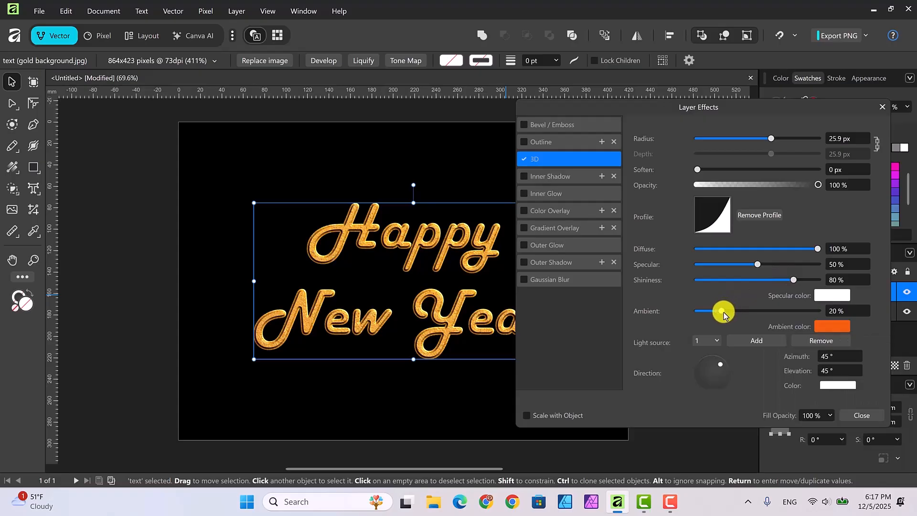
mouse_move(723, 314)
mouse_down()
mouse_move(744, 313)
mouse_move(723, 310)
mouse_up()
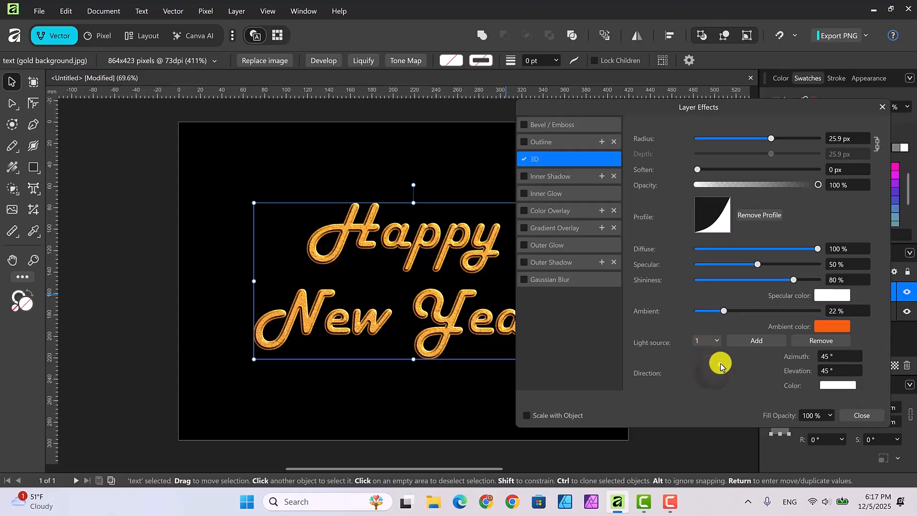
Redirect the 3D light source to an azimuth of about 137.6° and elevation of about 47.8°, and close the layer effects.
mouse_move(720, 366)
mouse_down()
mouse_move(715, 376)
mouse_move(704, 362)
mouse_move(700, 382)
mouse_move(704, 361)
mouse_up()
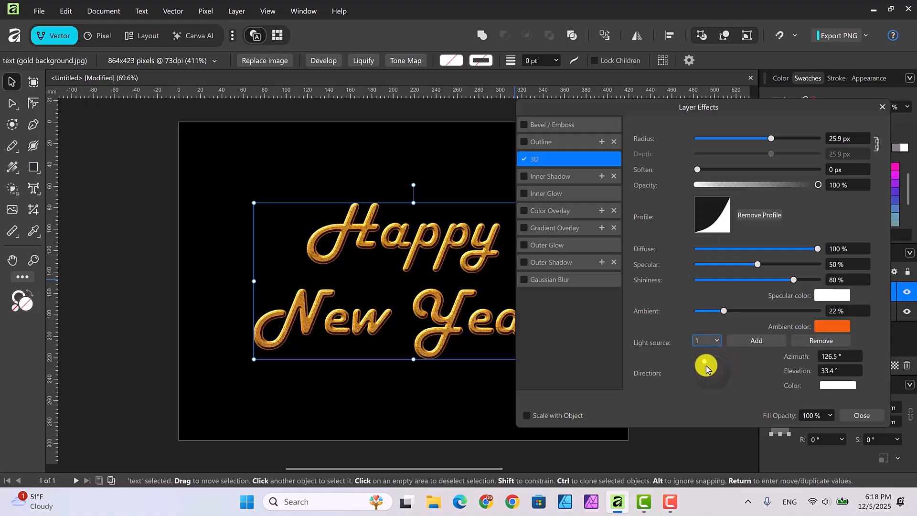
drag(704, 366, 705, 369)
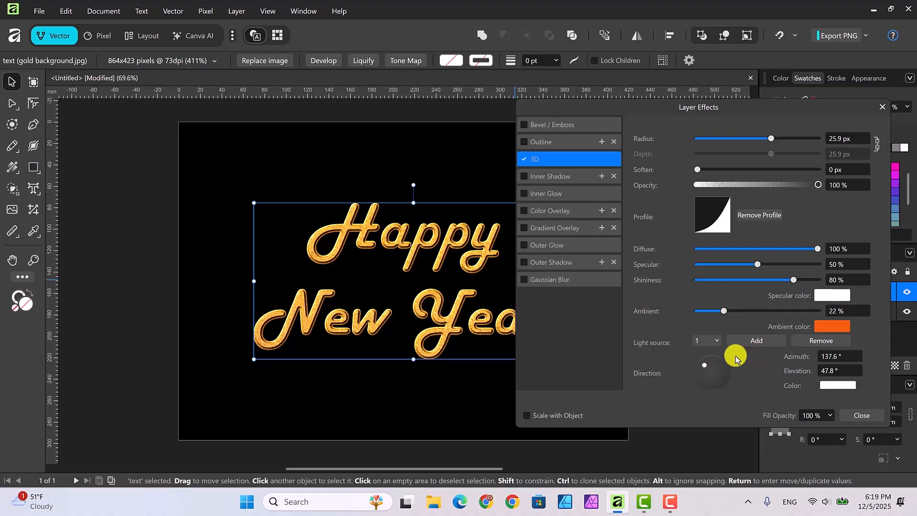
click(860, 416)
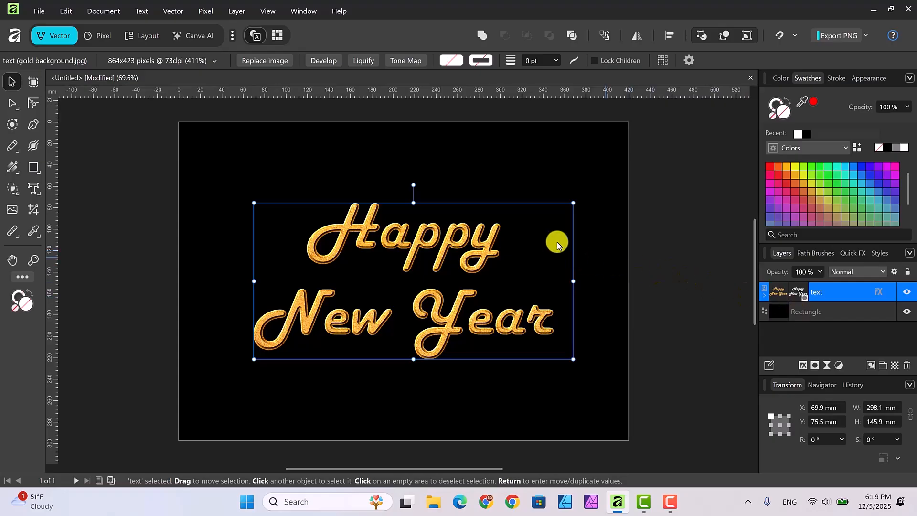
Place the gold dust image directly above the black background rectangle and beneath the lettering, about 288.5 mm square.
click(591, 173)
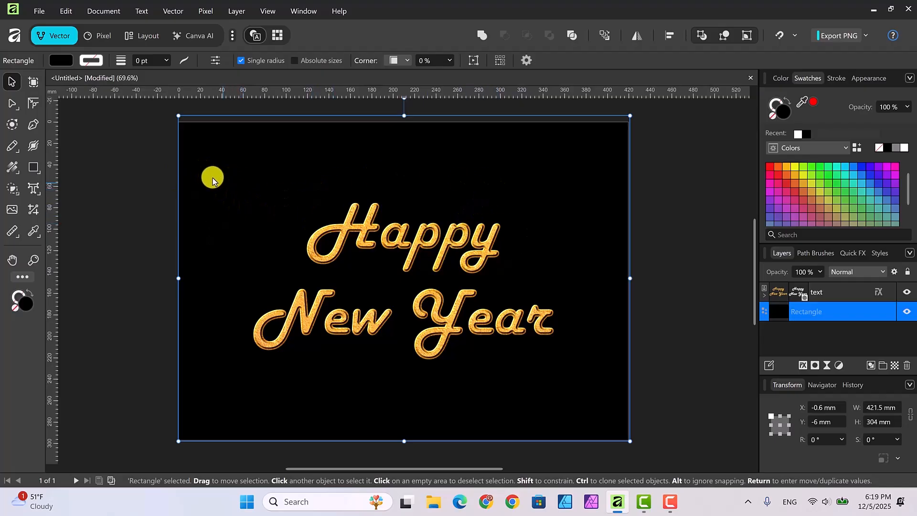
click(839, 294)
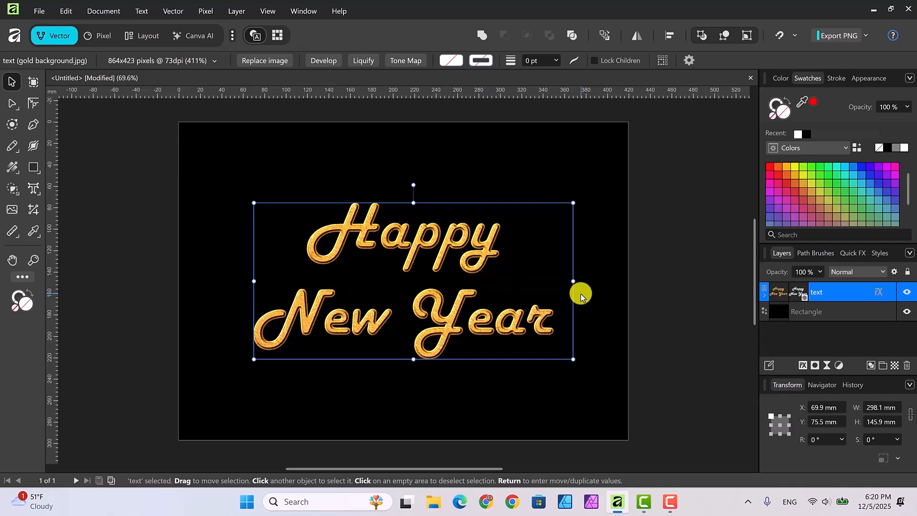
click(842, 315)
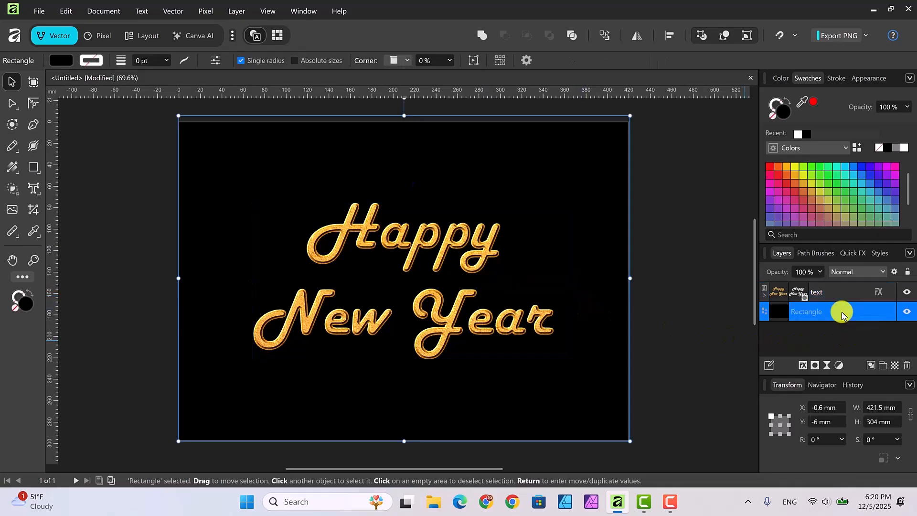
click(40, 13)
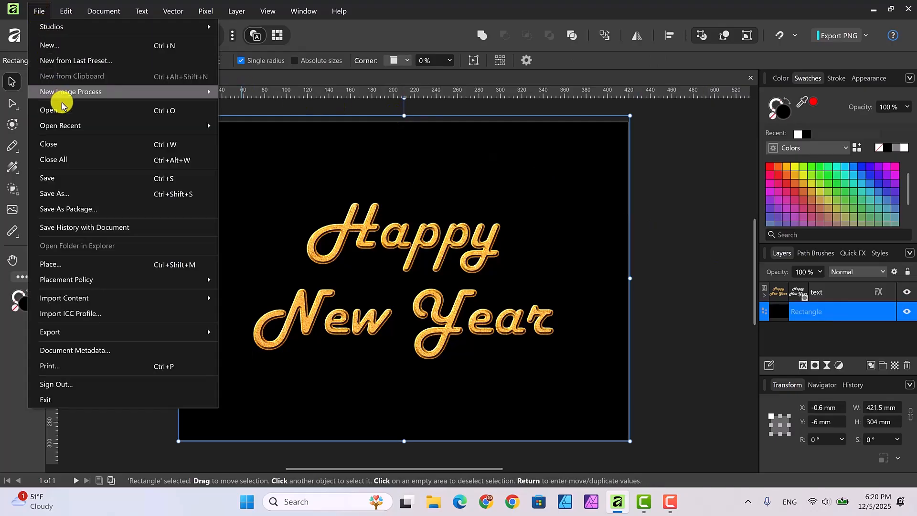
click(66, 266)
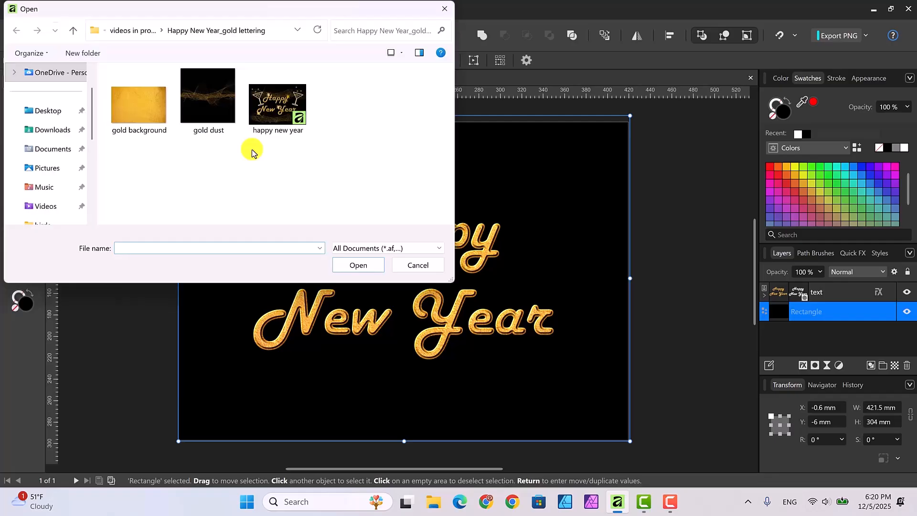
click(205, 91)
click(359, 265)
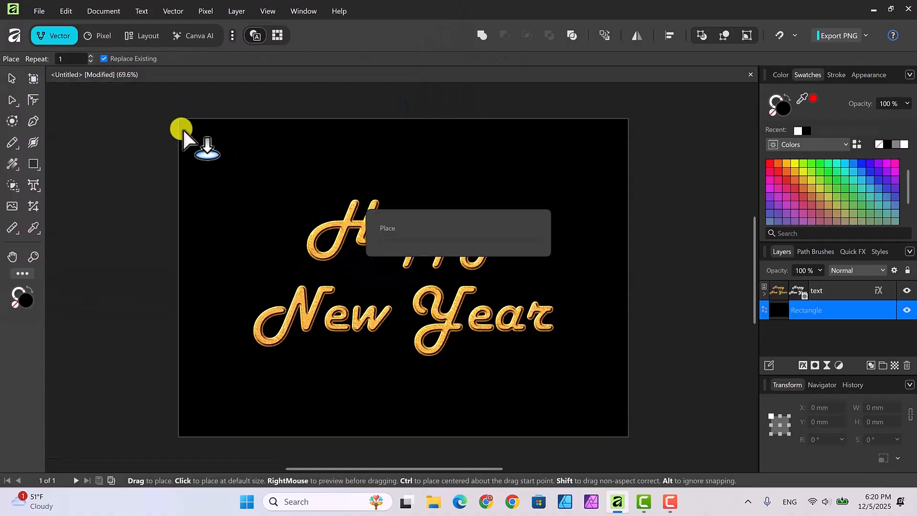
drag(184, 122, 564, 356)
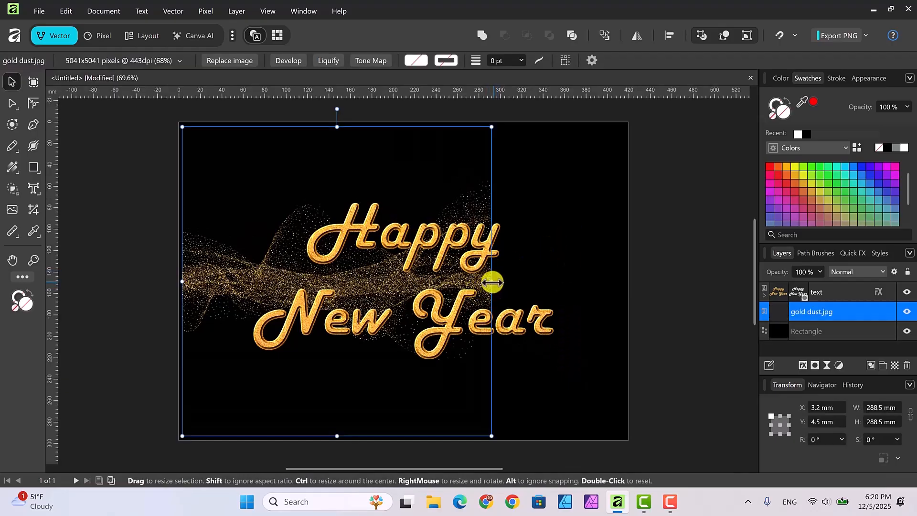
Enlarge the gold dust image to about 430 mm square and position it to span the full page width.
drag(512, 281, 638, 287)
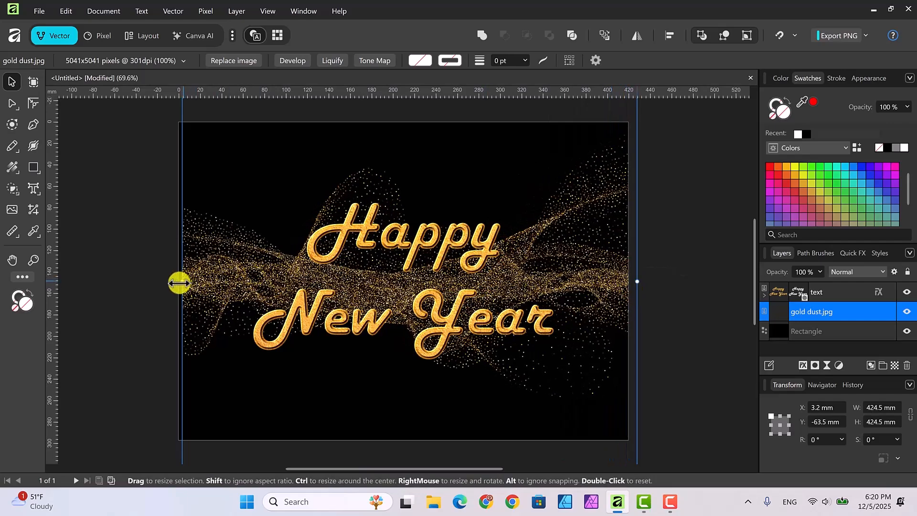
drag(180, 282, 178, 282)
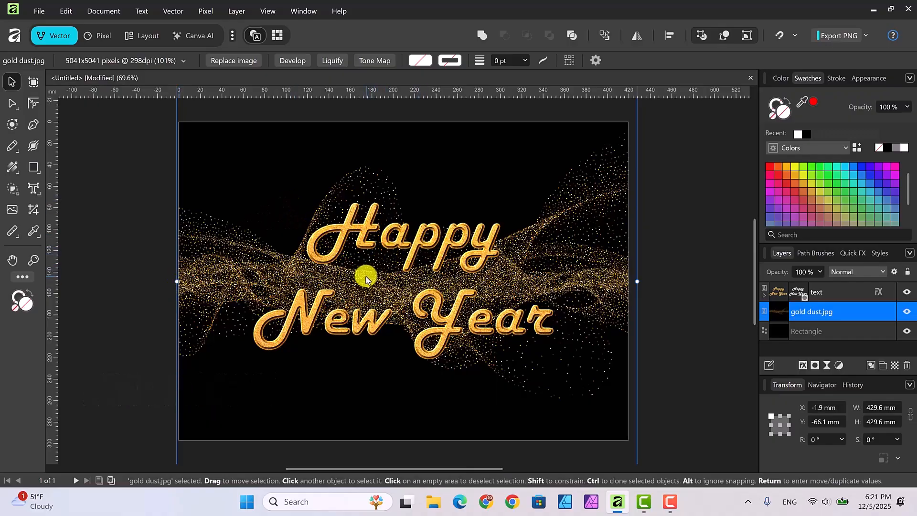
drag(366, 276, 365, 278)
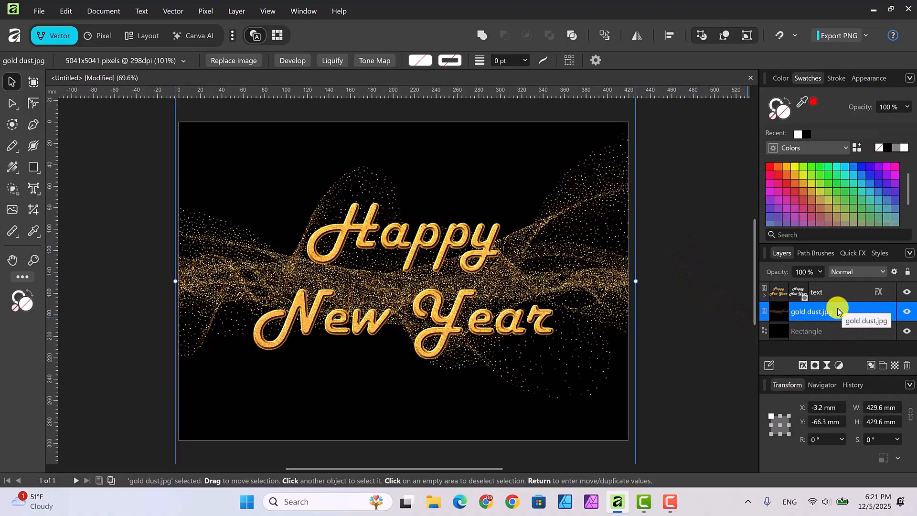
Reduce the gold dust image's opacity to 69 % and deselect it.
click(820, 273)
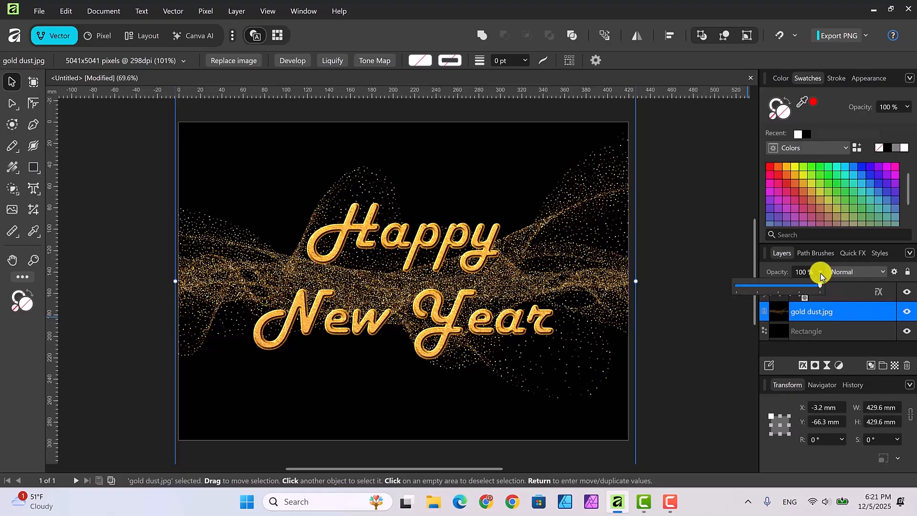
drag(819, 288, 801, 289)
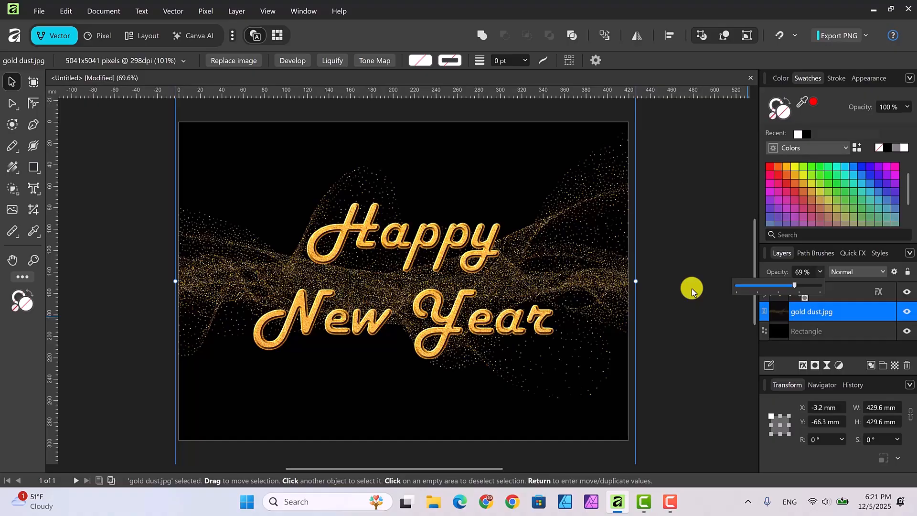
click(690, 286)
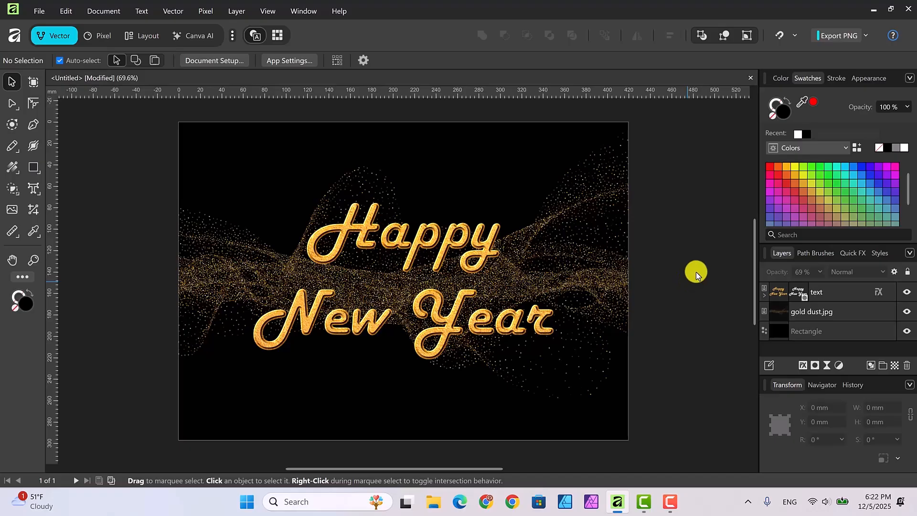
Draw a triangle about 73 mm wide and 69 mm high at the page's upper left and flip it vertically.
click(38, 175)
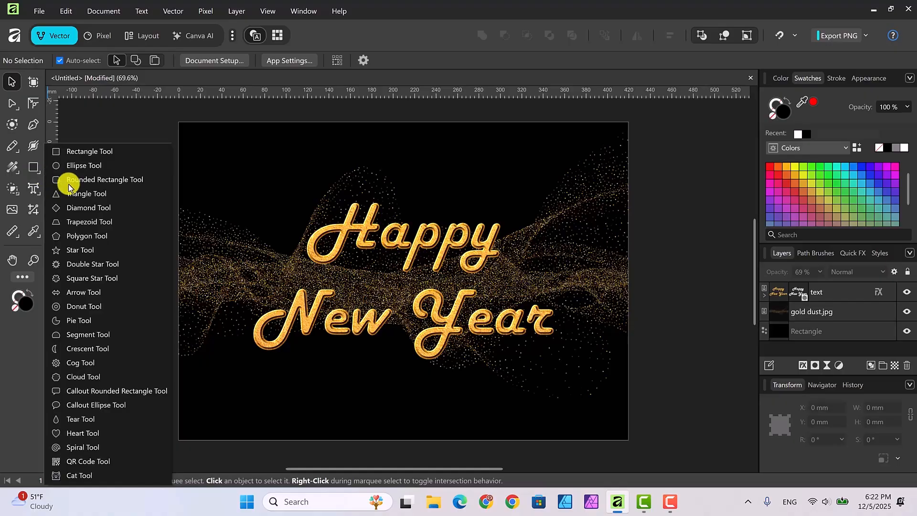
click(89, 193)
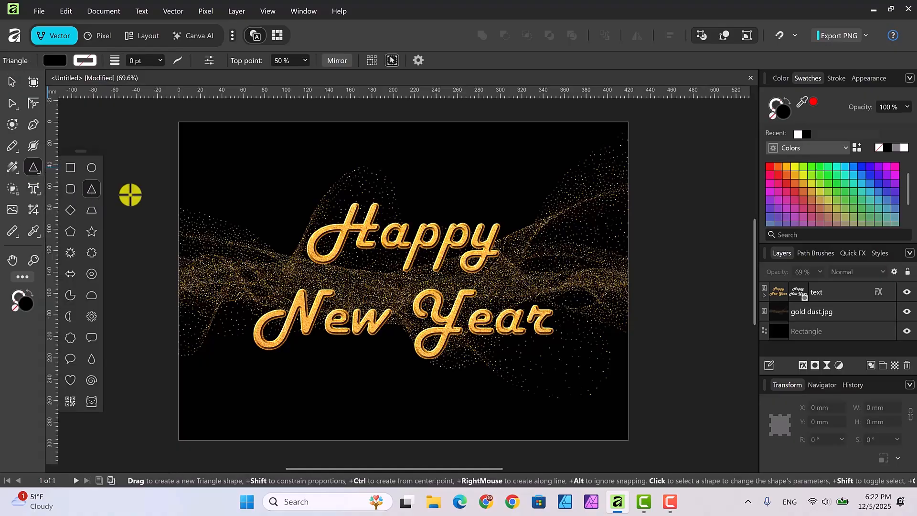
drag(233, 161, 310, 235)
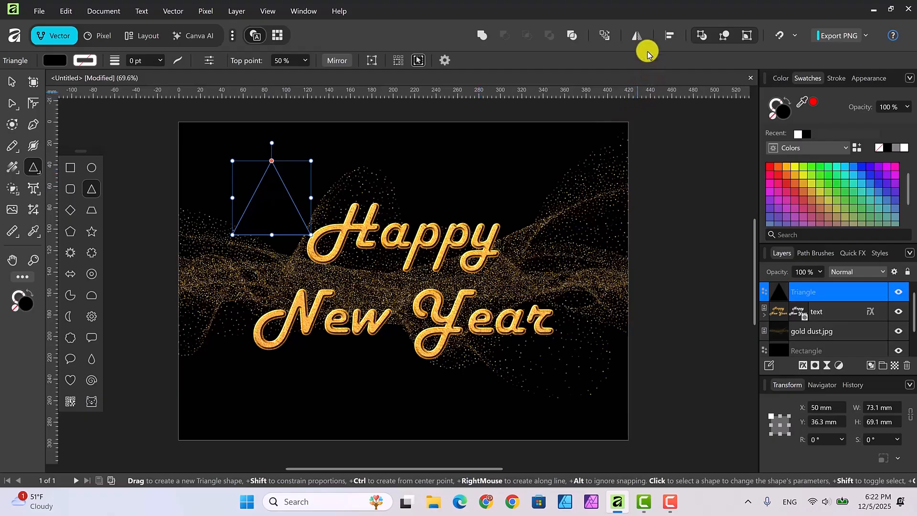
click(637, 36)
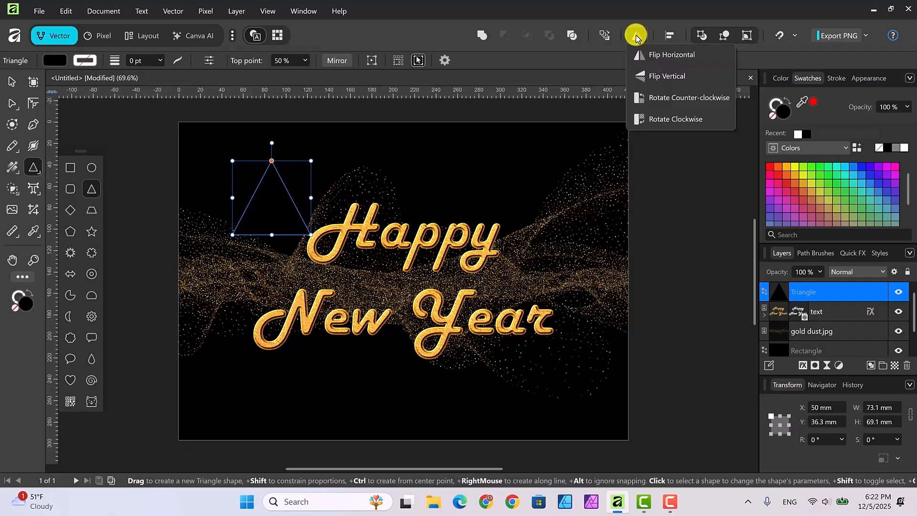
click(657, 77)
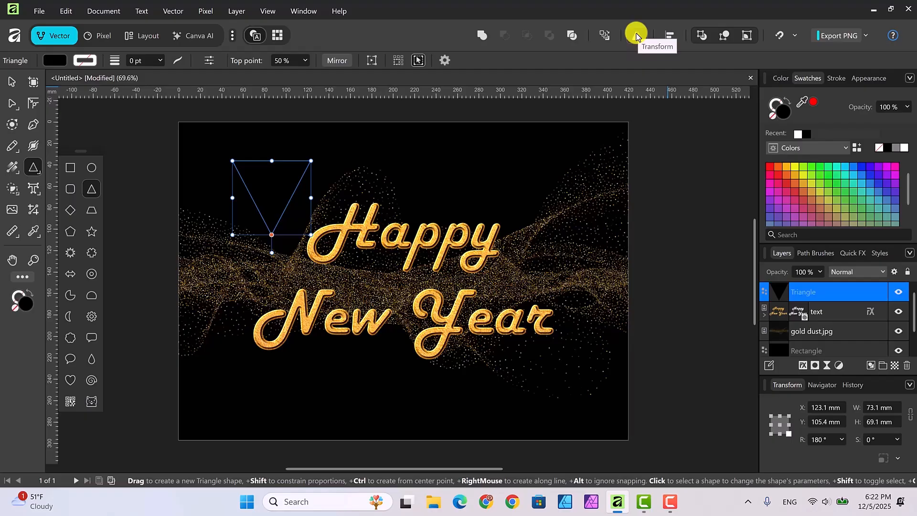
Draw a narrow upright rectangle about 5.8 by 74 mm below the triangle, with a white stroke and no fill.
click(69, 168)
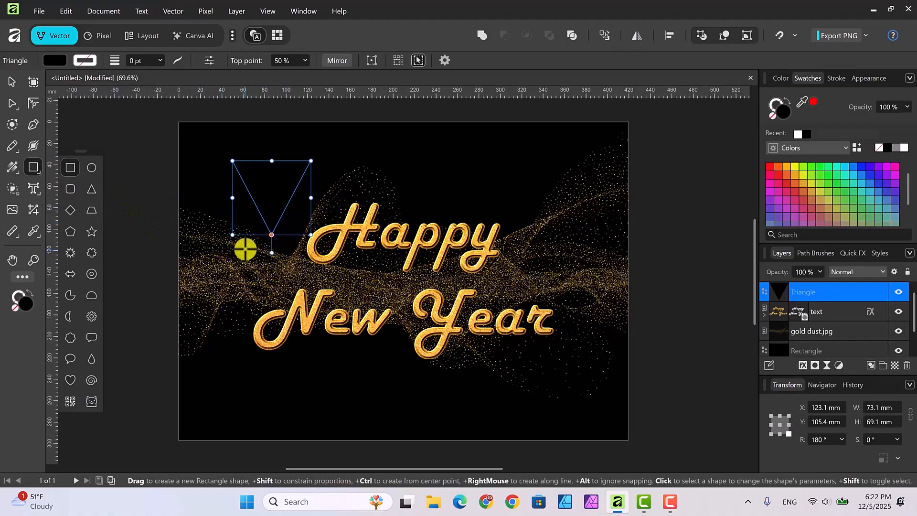
drag(246, 249, 252, 327)
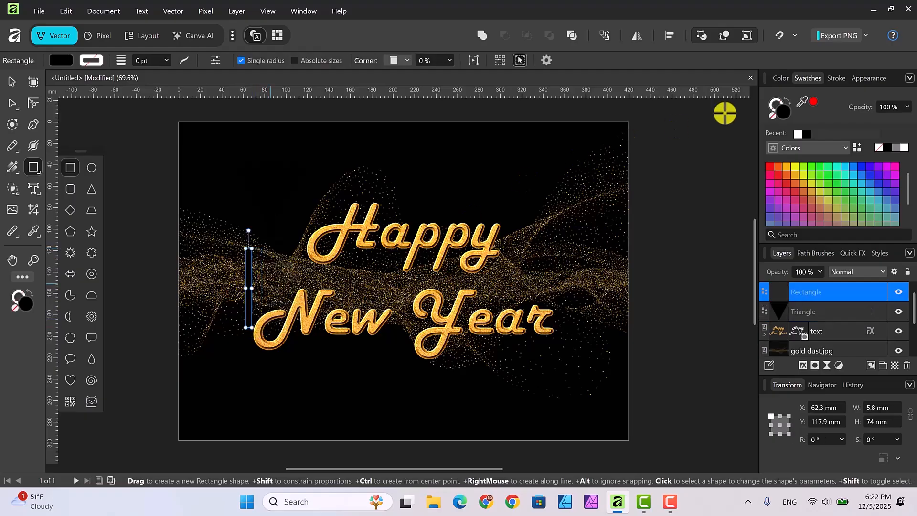
click(774, 103)
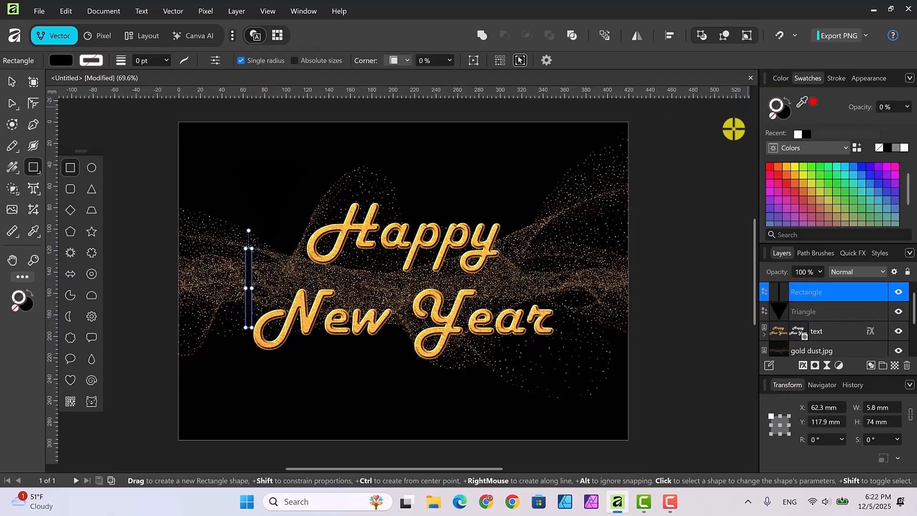
click(797, 132)
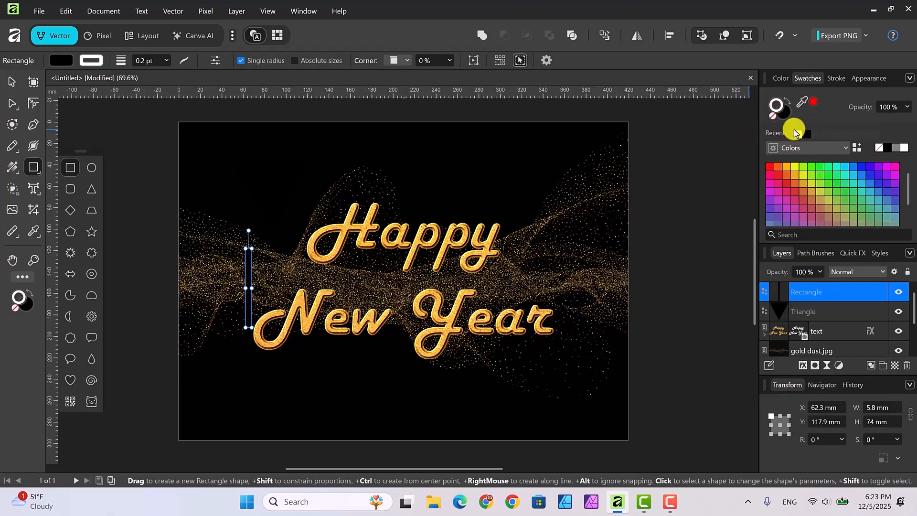
click(772, 117)
Give the inverted triangle a white stroke 1 pt wide and no fill.
click(772, 104)
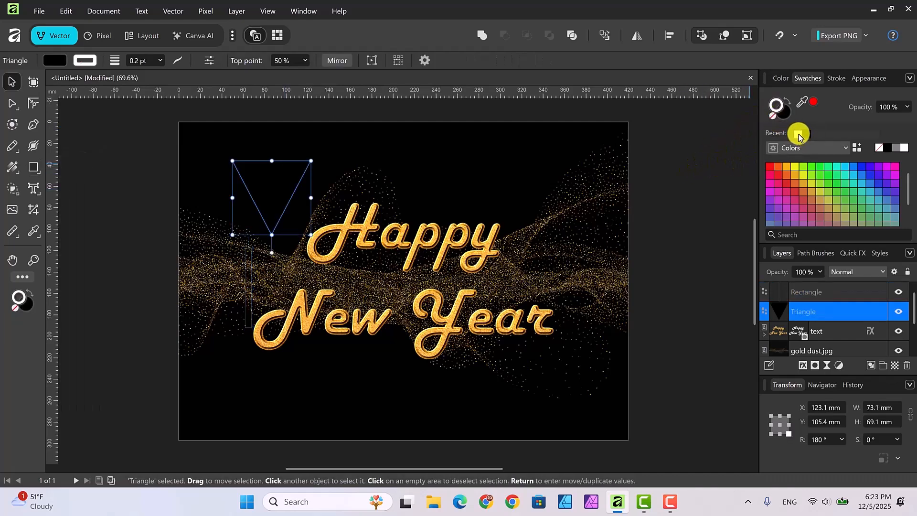
click(773, 116)
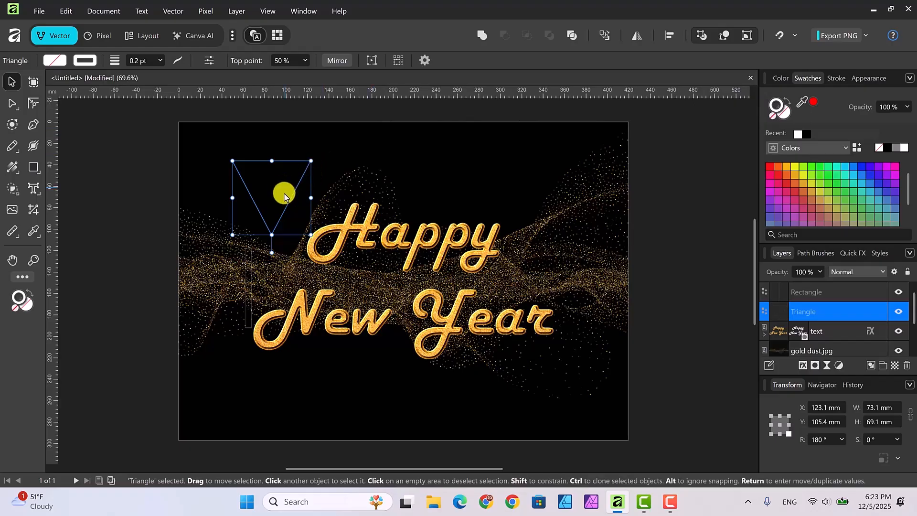
click(837, 79)
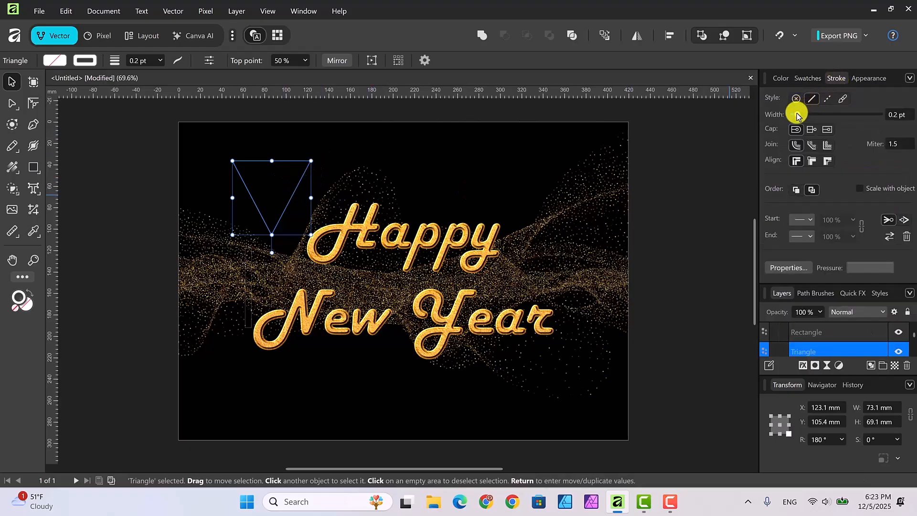
drag(797, 115, 812, 115)
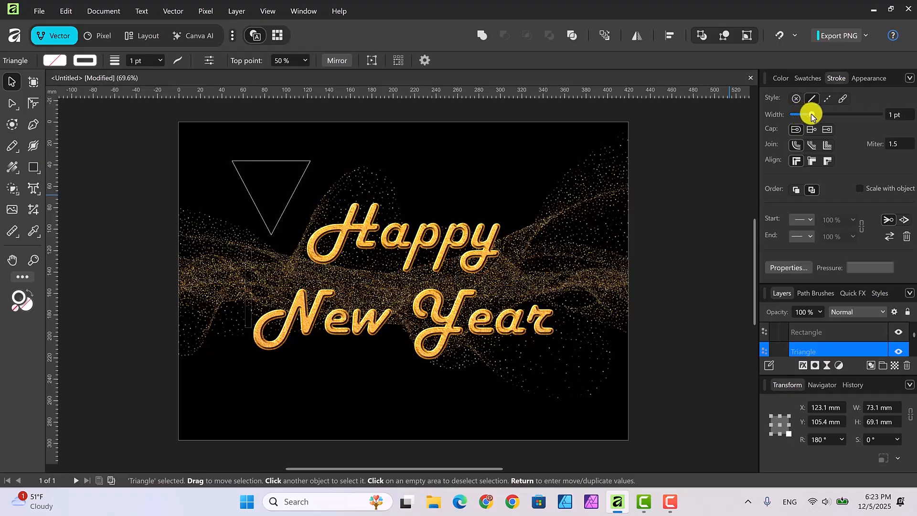
Set the narrow rectangle's solid stroke width to 1 pt.
click(246, 270)
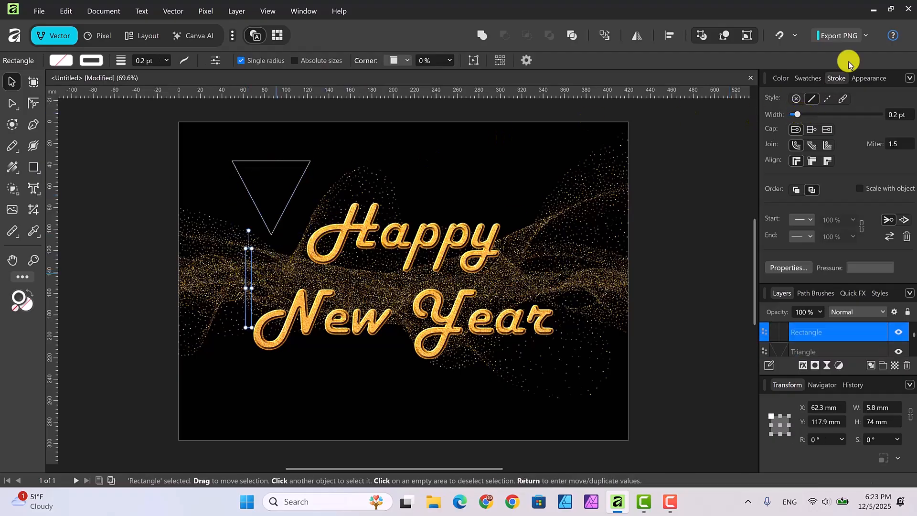
click(812, 100)
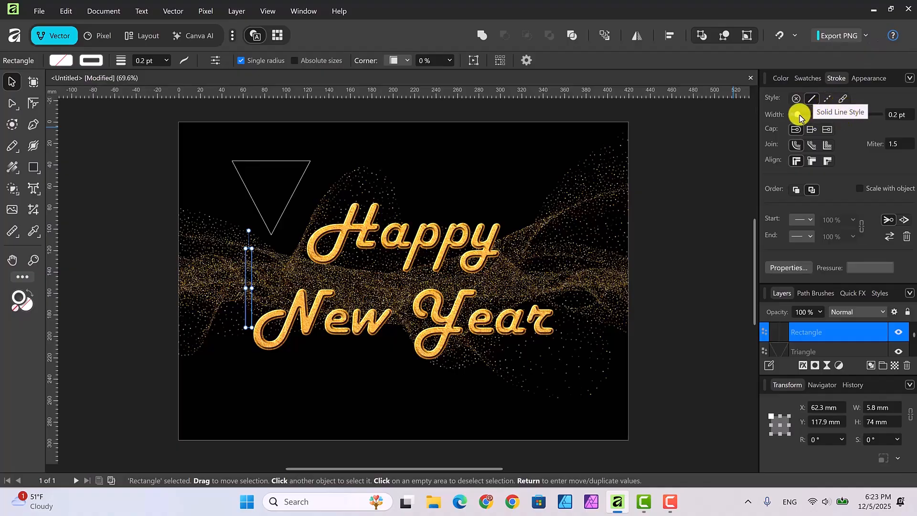
drag(799, 114, 812, 119)
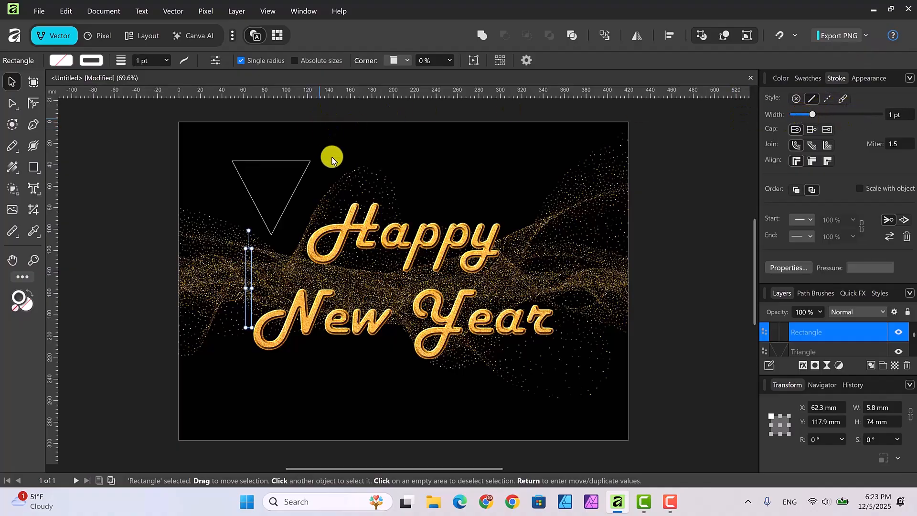
Resize the inverted triangle to about 90.9 mm wide and 54.4 mm high, and shift it left above the narrow rectangle.
click(275, 193)
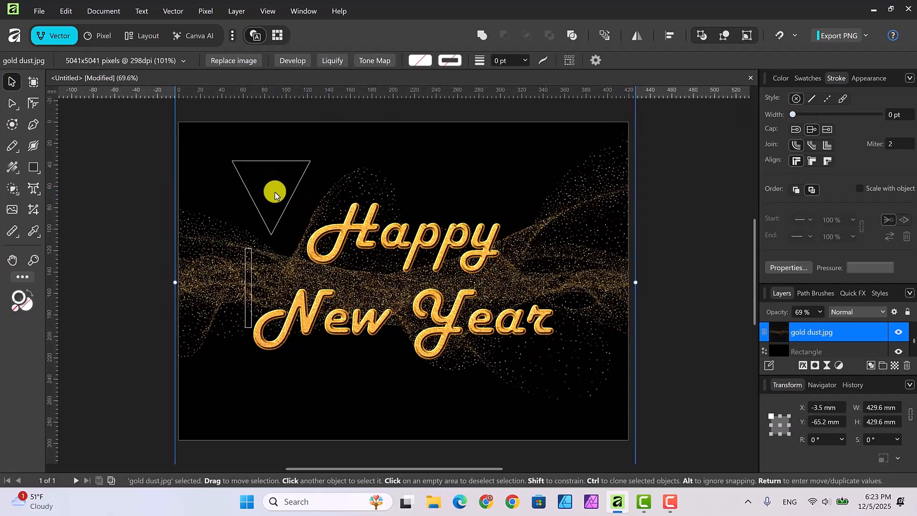
scroll(865, 327, down, 1)
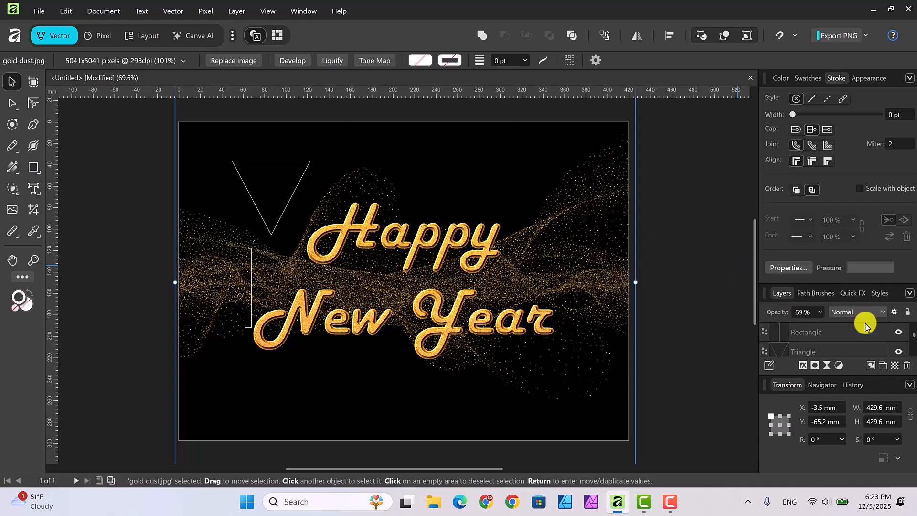
click(837, 348)
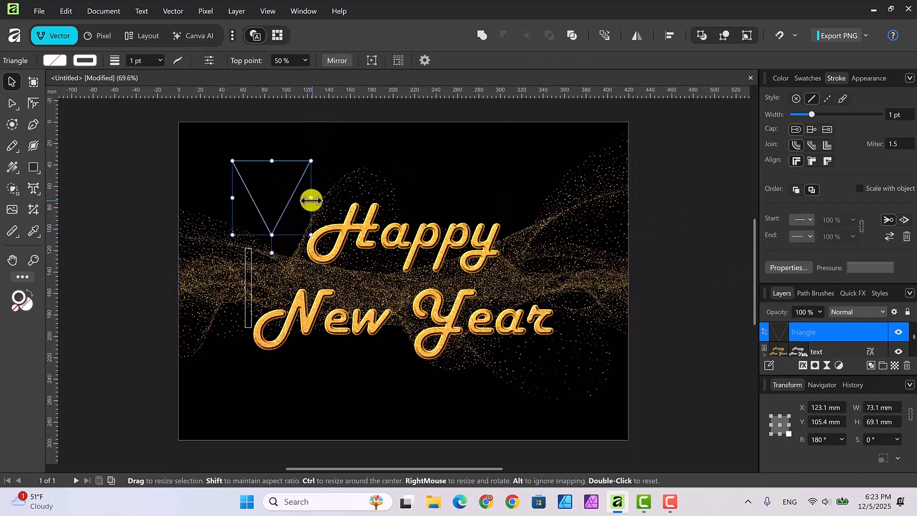
drag(312, 201, 330, 198)
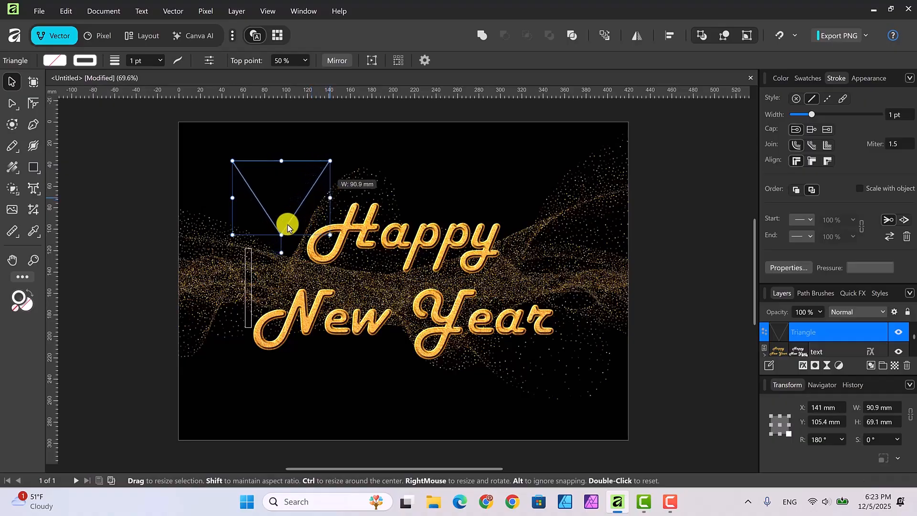
drag(282, 234, 279, 219)
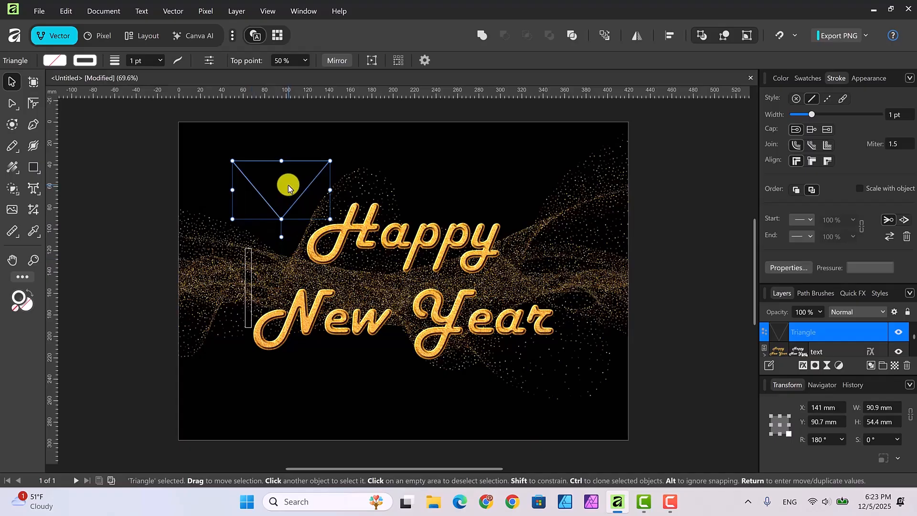
drag(288, 186, 262, 189)
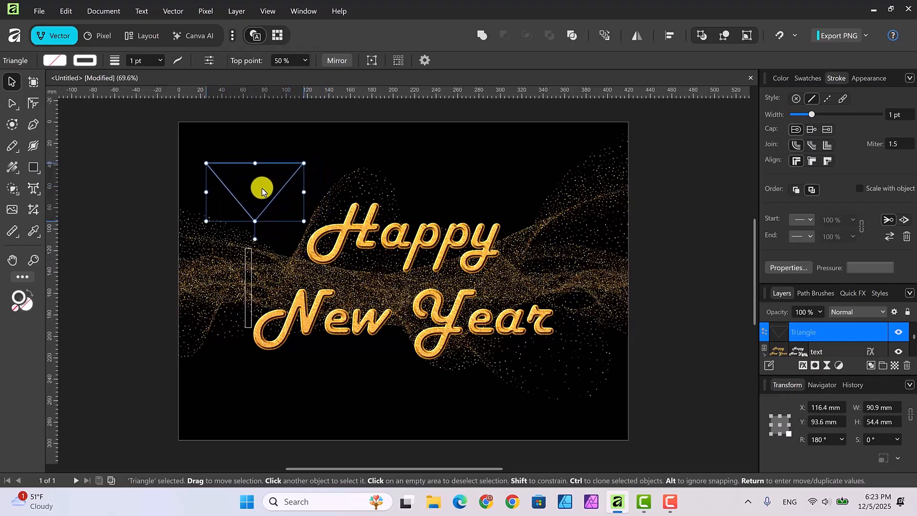
Move the narrow rectangle up under the inverted triangle's tip and shorten it to about 49.5 mm high as the glass stem.
click(248, 257)
drag(249, 244, 252, 223)
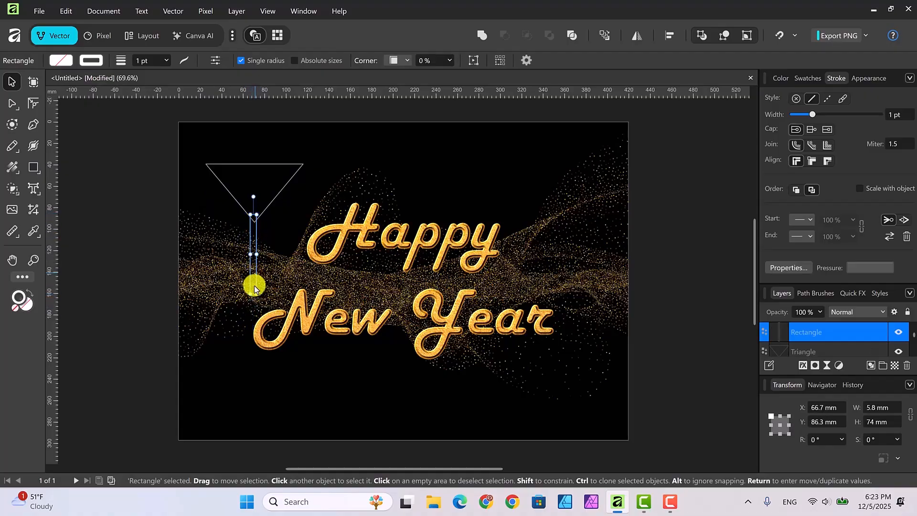
drag(254, 295, 250, 268)
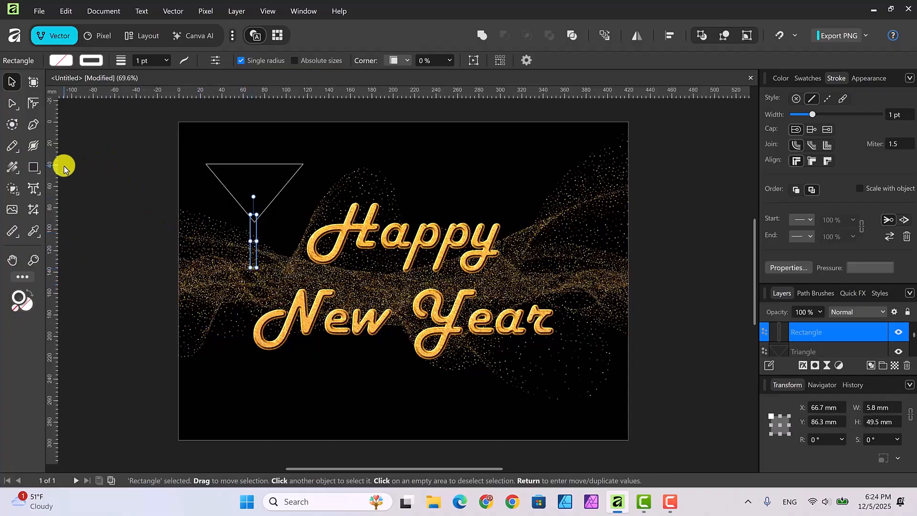
Draw a flat ellipse about 61.7 by 7.6 mm at the lower end of the stem as the glass base.
click(41, 171)
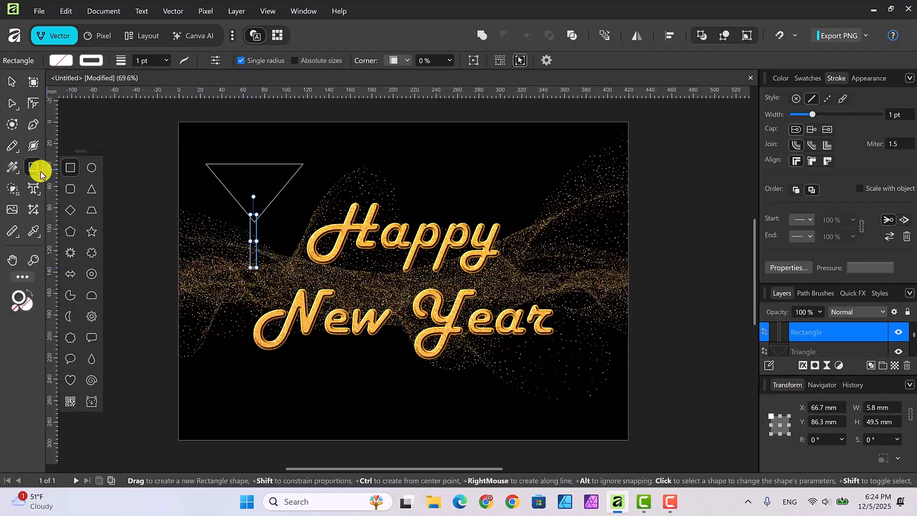
click(91, 168)
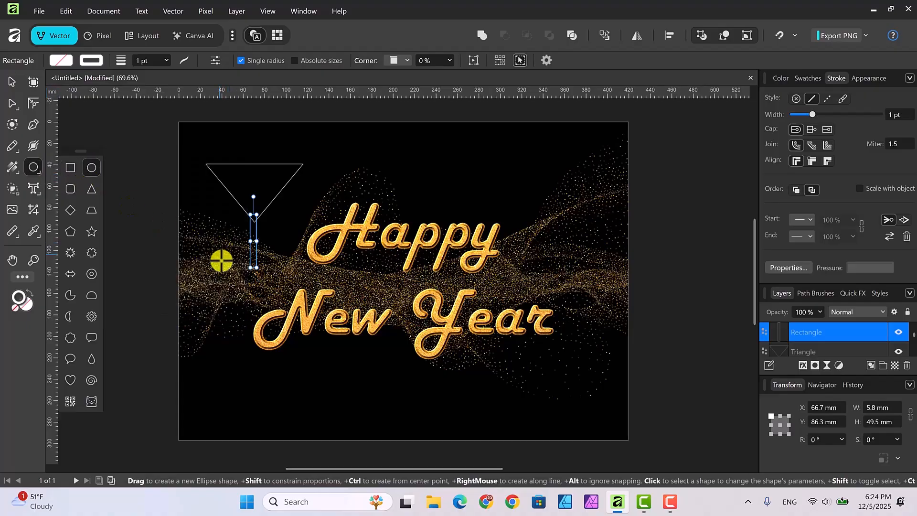
click(781, 78)
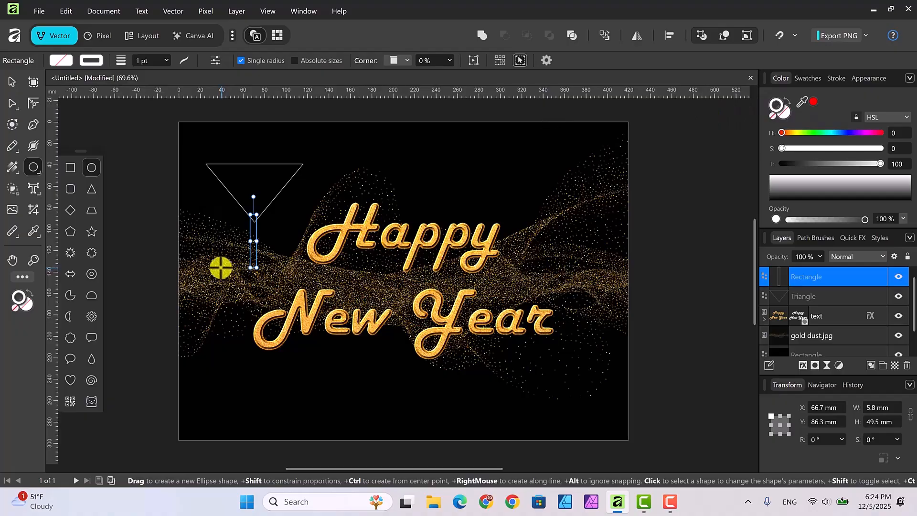
drag(221, 268, 287, 276)
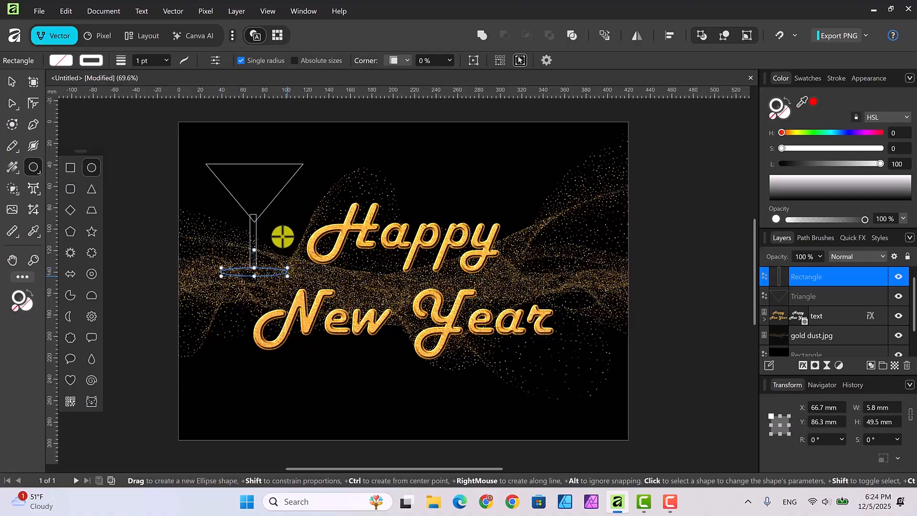
click(10, 84)
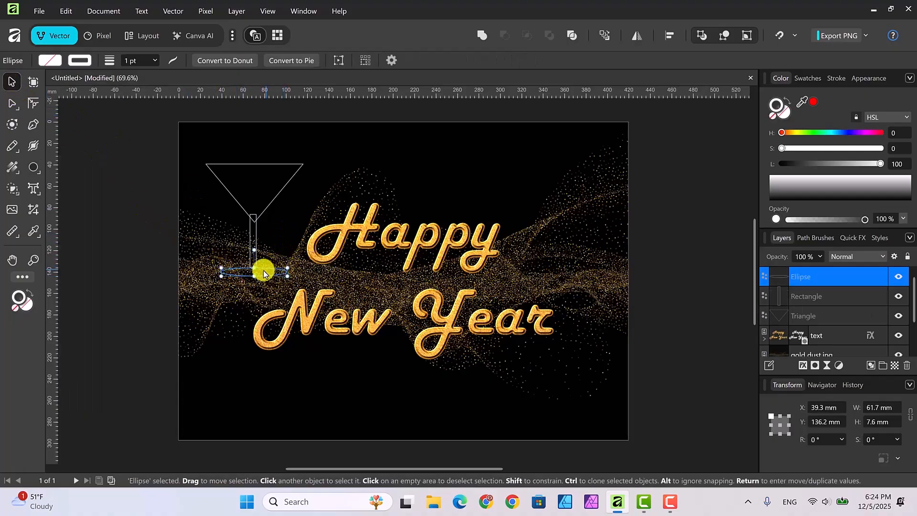
Nudge the base ellipse and the stem rectangle so the stem stands centred on the base, its lower end inside the ellipse.
drag(263, 268, 263, 268)
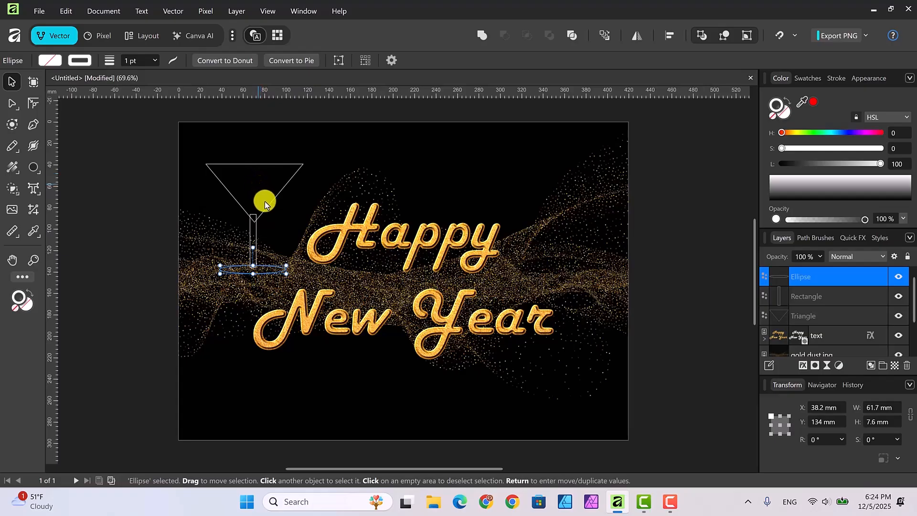
click(253, 231)
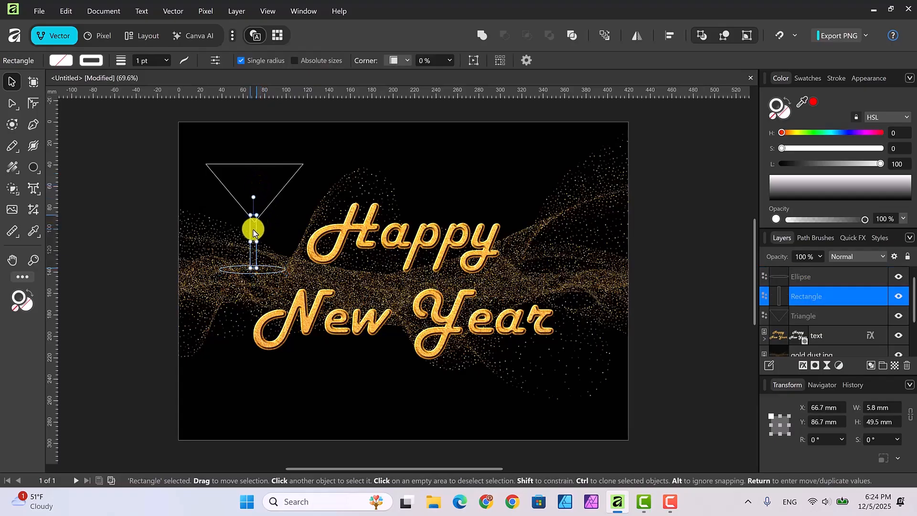
click(270, 270)
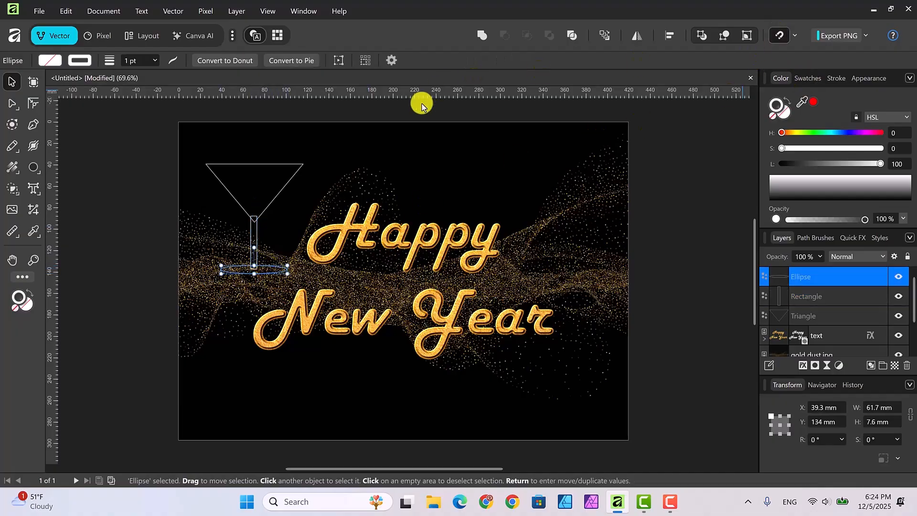
click(267, 269)
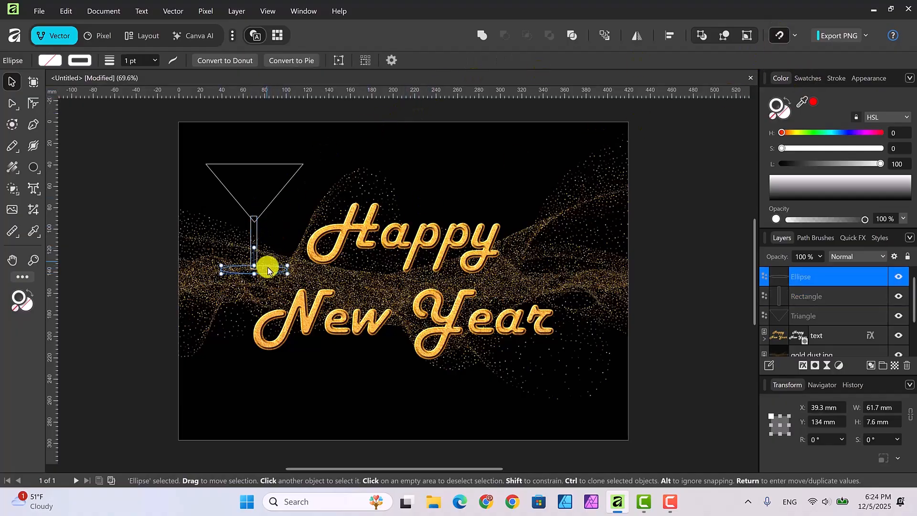
click(254, 229)
drag(252, 235, 253, 232)
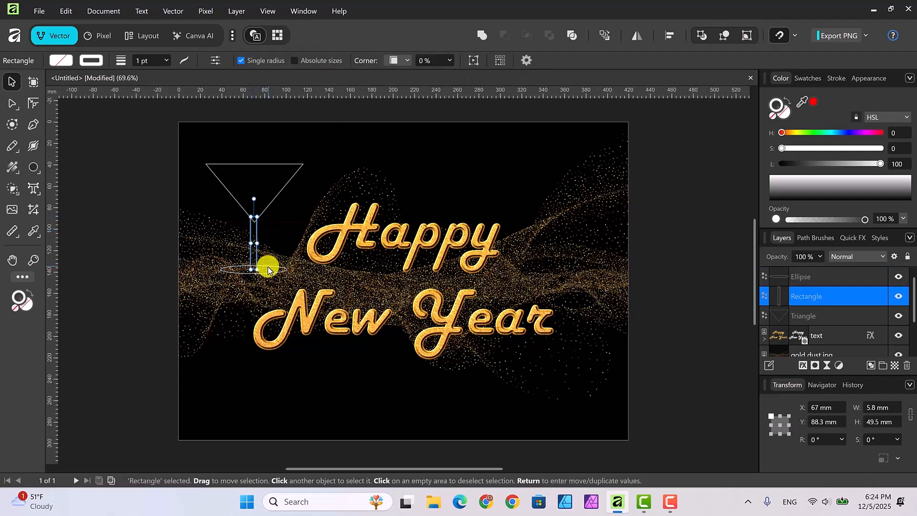
drag(266, 270, 267, 257)
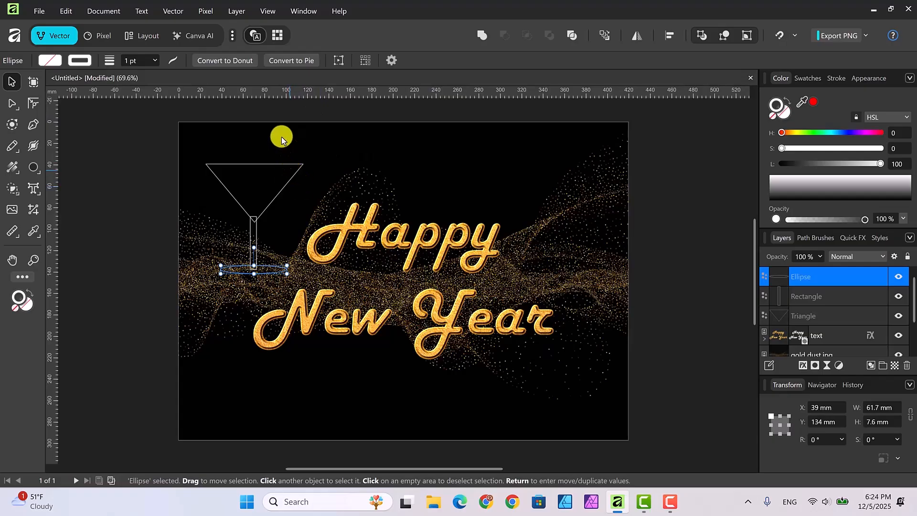
Shift the inverted triangle slightly down and left so its tip overlaps the top of the stem.
click(253, 191)
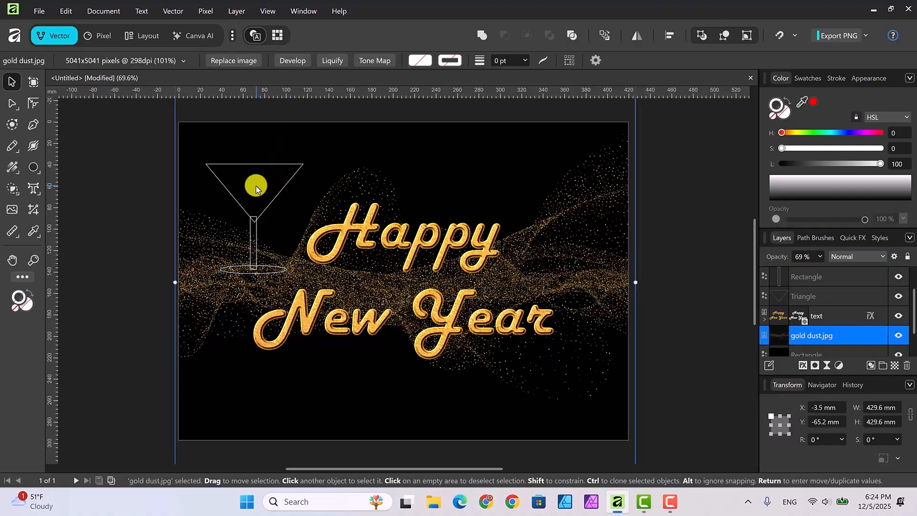
click(845, 296)
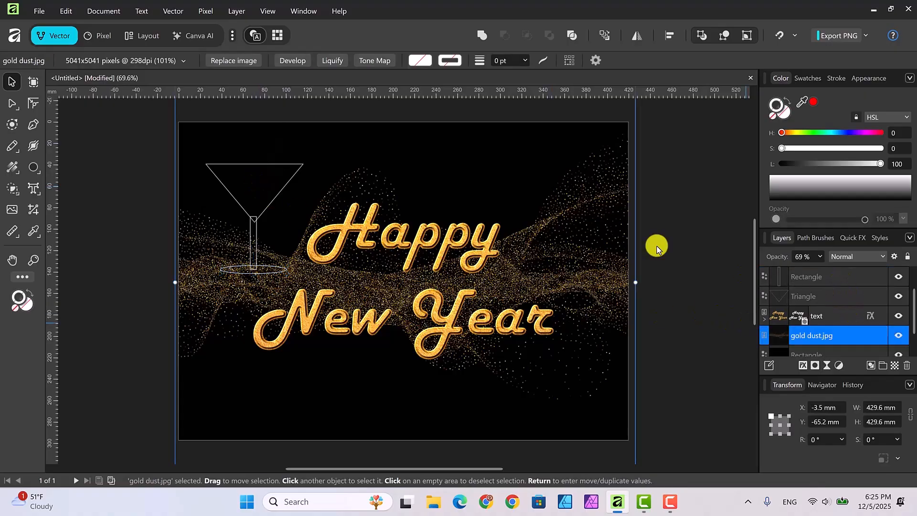
drag(254, 189, 253, 193)
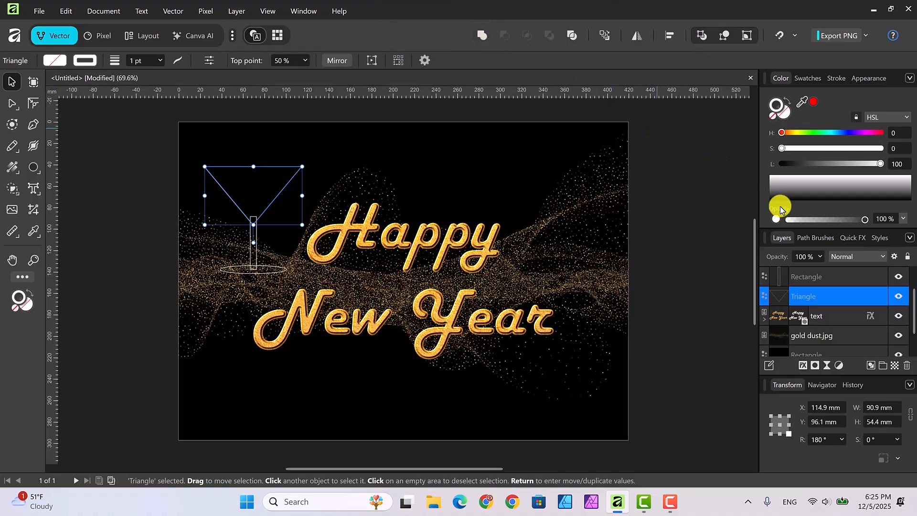
Merge the triangle, stem rectangle and base ellipse into a single glass outline with the Add operation.
shift+click(855, 283)
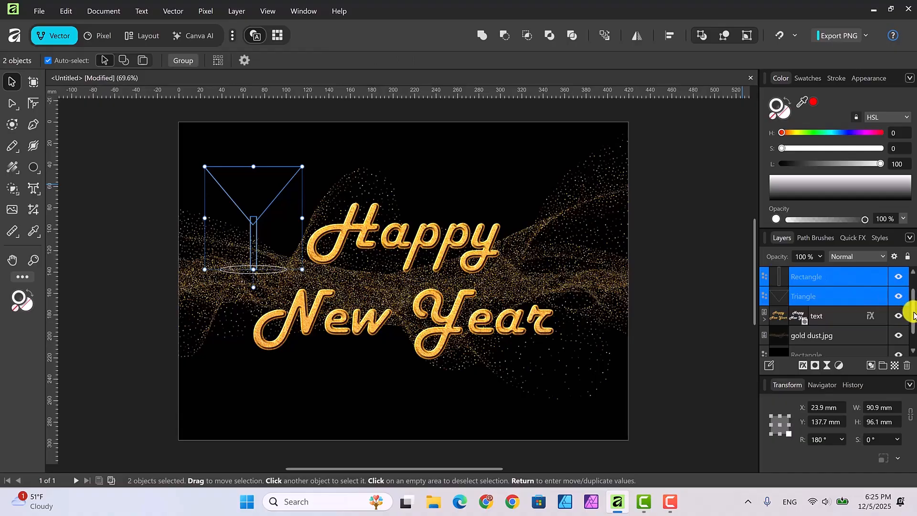
scroll(913, 315, up, 1)
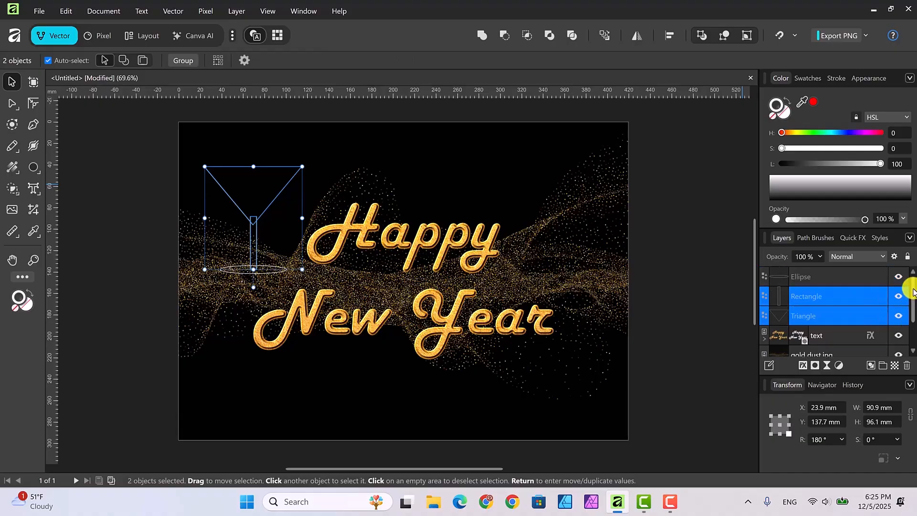
shift+click(824, 280)
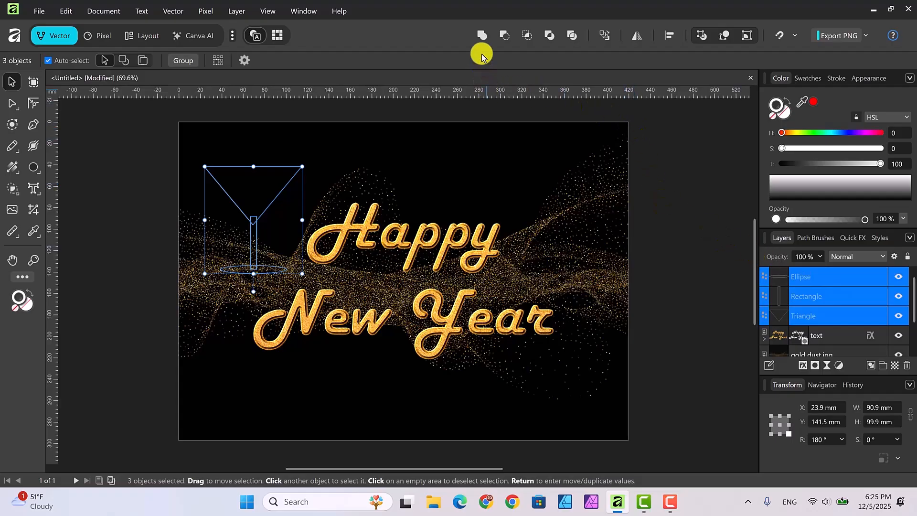
click(482, 36)
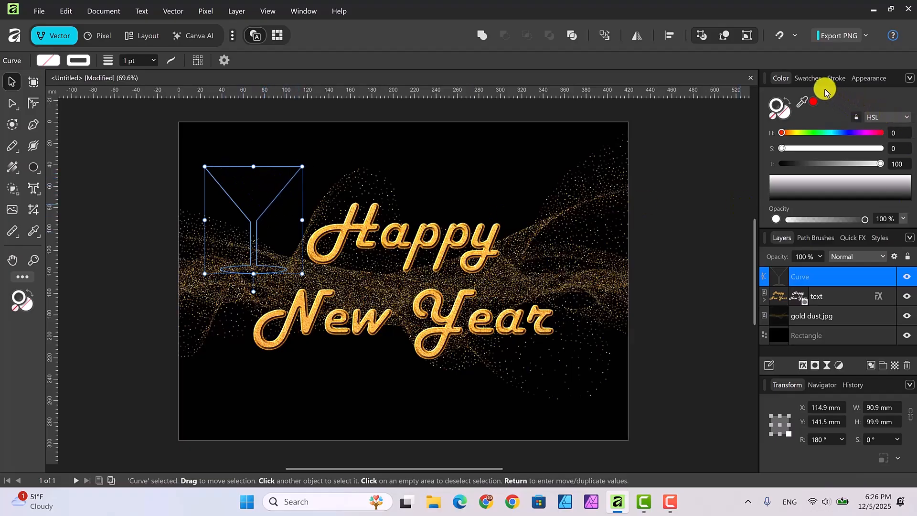
Give the merged glass outline a dashed line style with a stroke width of 5.4 pt.
click(834, 79)
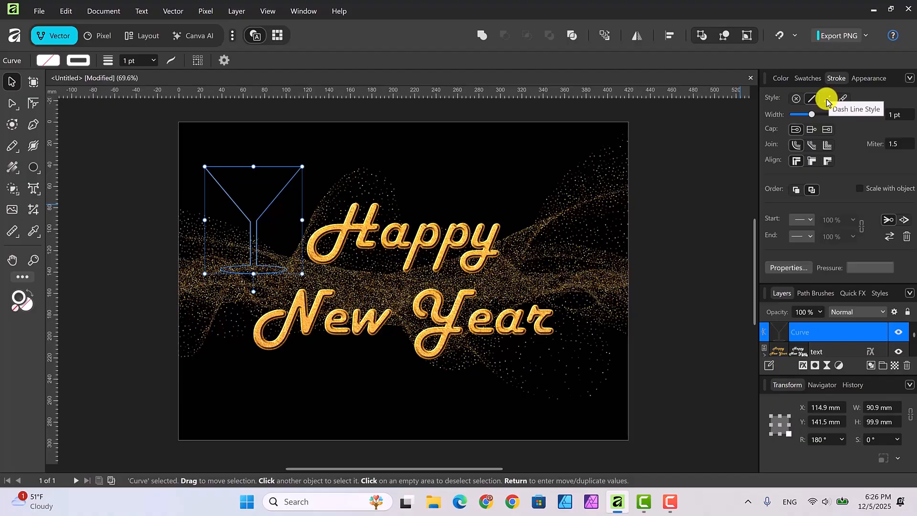
click(826, 99)
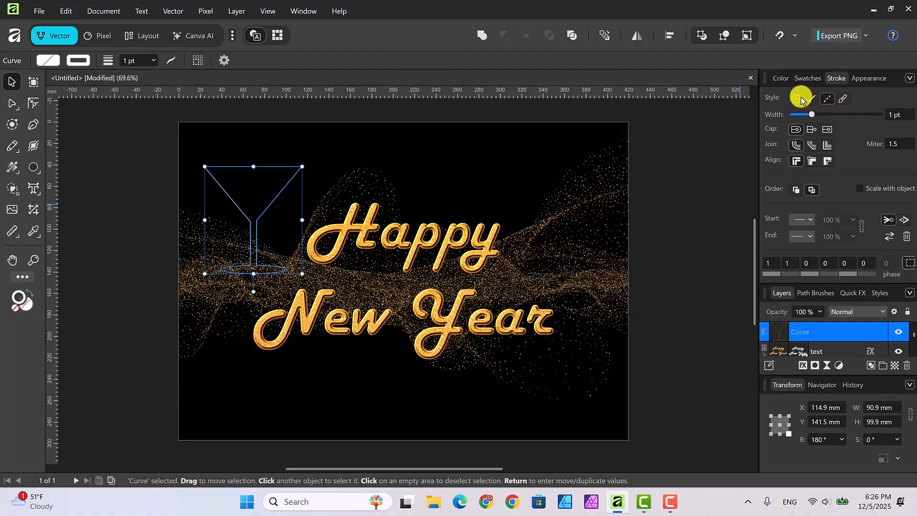
click(780, 80)
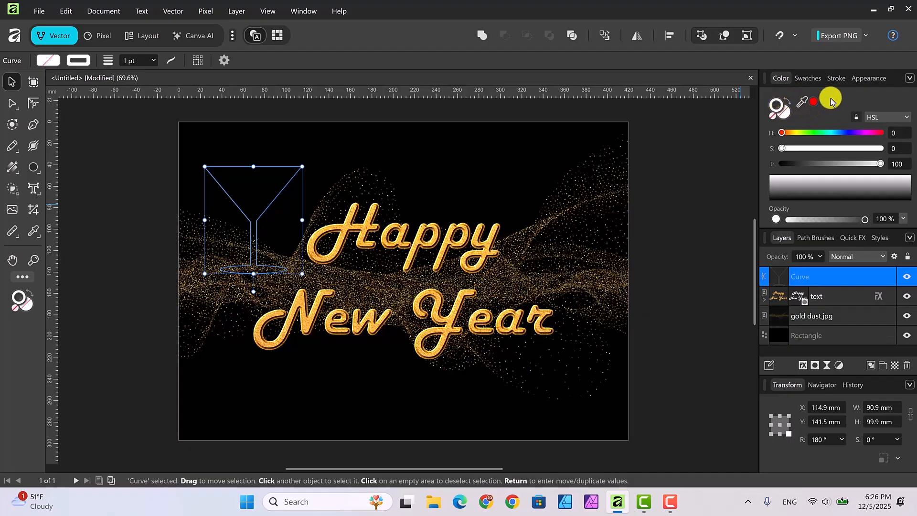
click(836, 78)
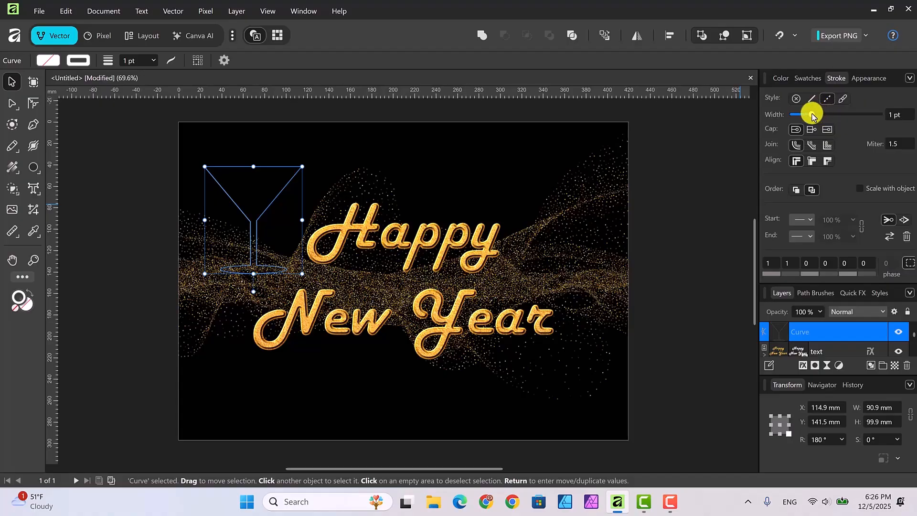
drag(811, 116, 820, 116)
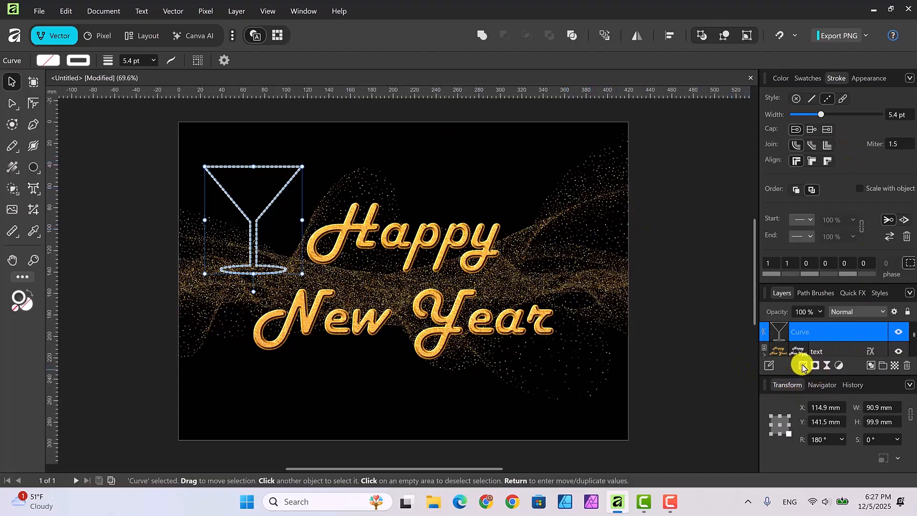
Apply a 3D layer effect to the glass outline with a radius of 30.1 px.
click(781, 79)
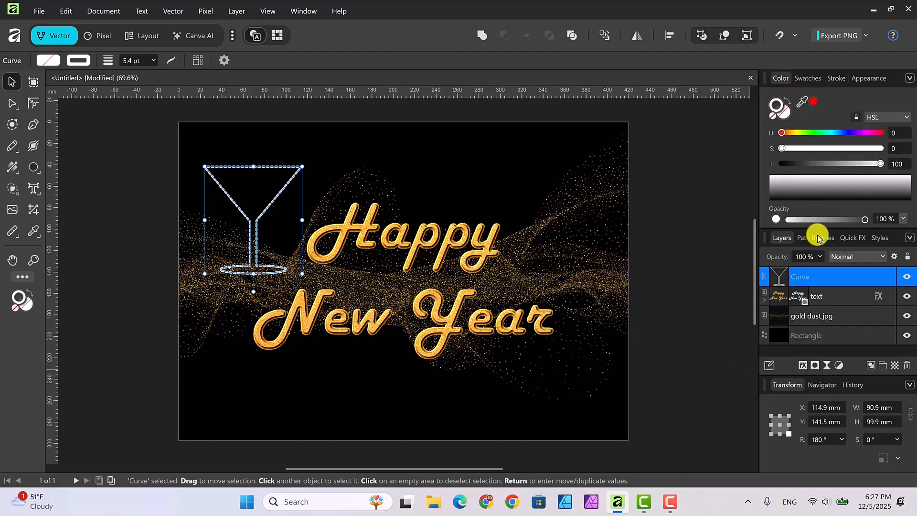
click(803, 366)
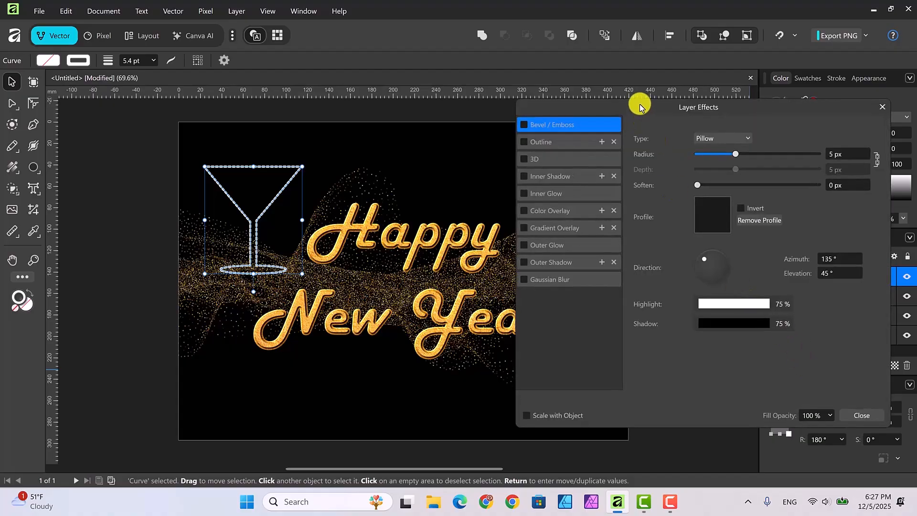
drag(640, 104, 609, 111)
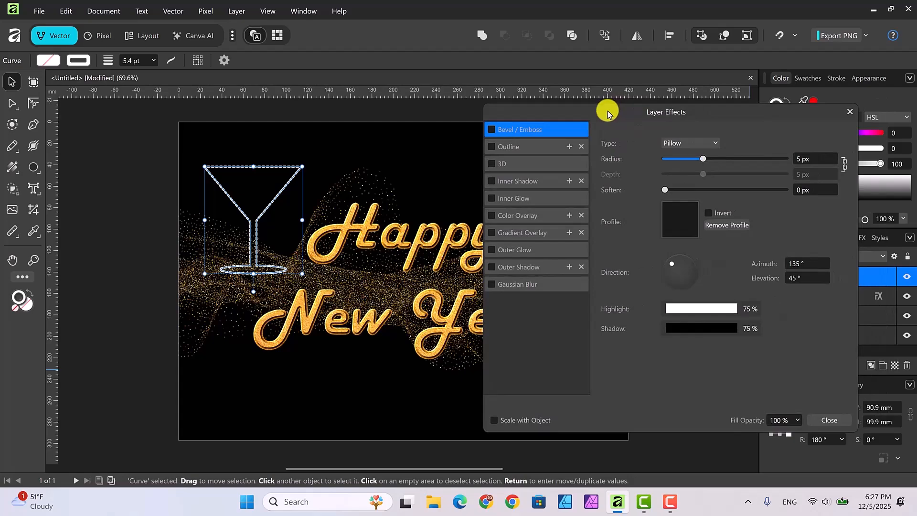
click(491, 165)
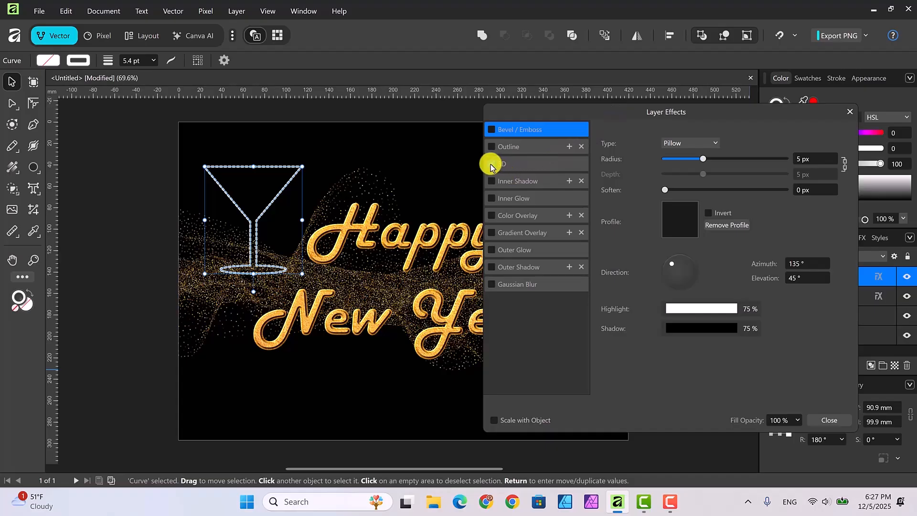
click(528, 165)
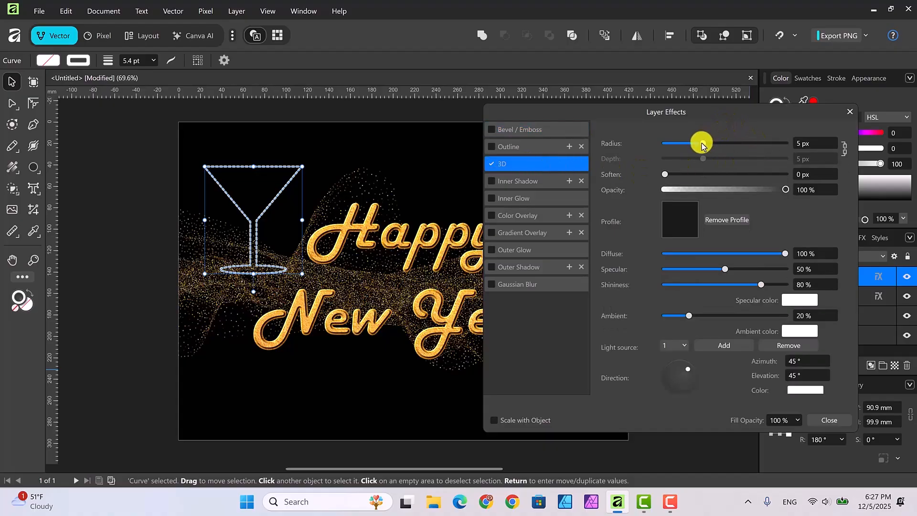
drag(703, 142, 745, 147)
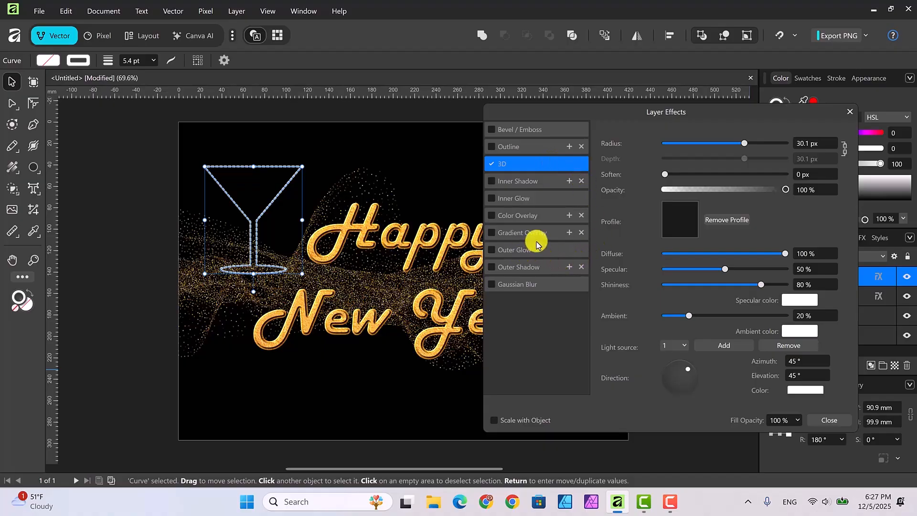
Enable the Outline layer effect on the glass and set its solid color to a golden orange swatch.
click(492, 147)
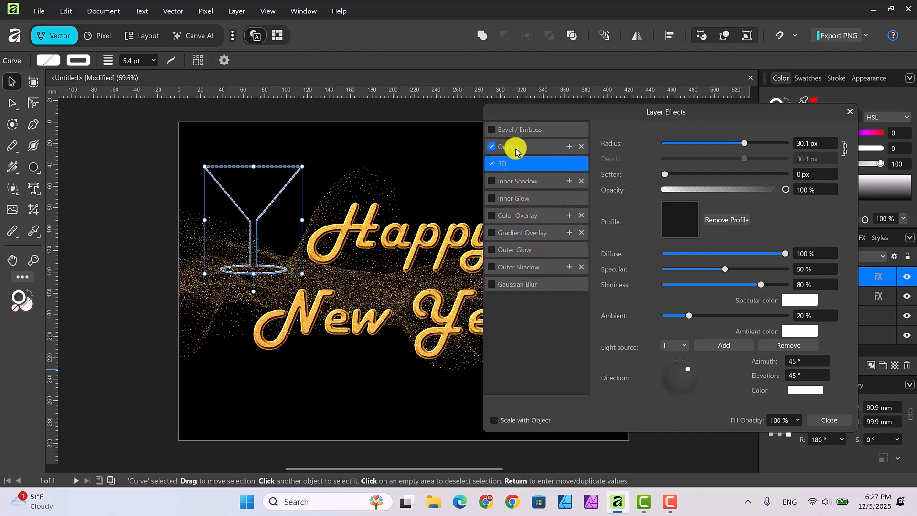
click(539, 148)
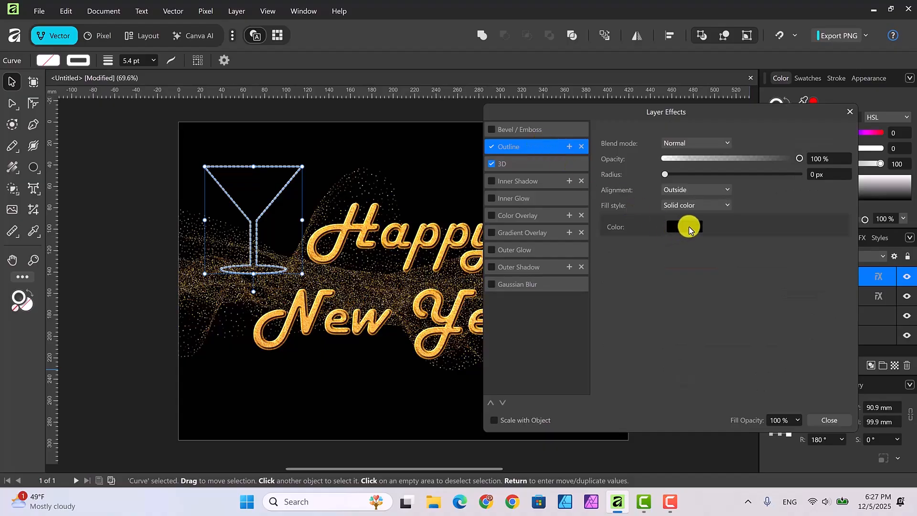
click(689, 227)
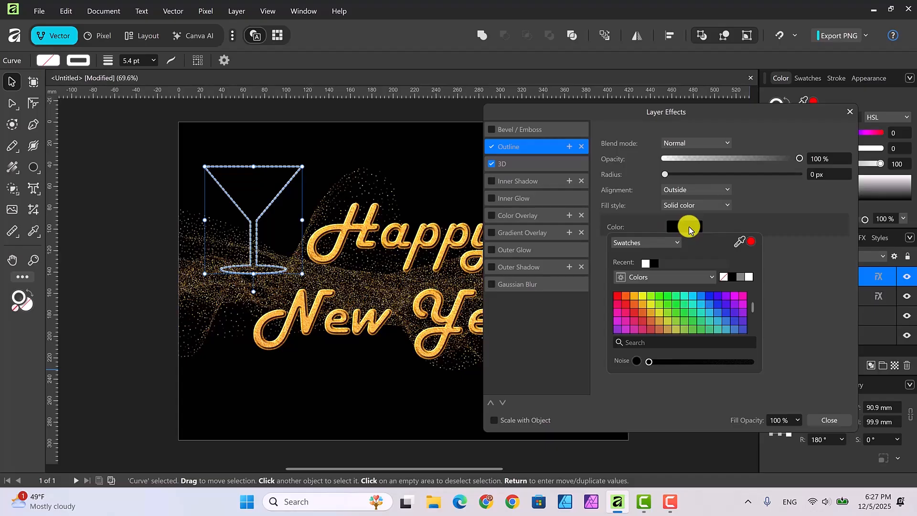
click(635, 299)
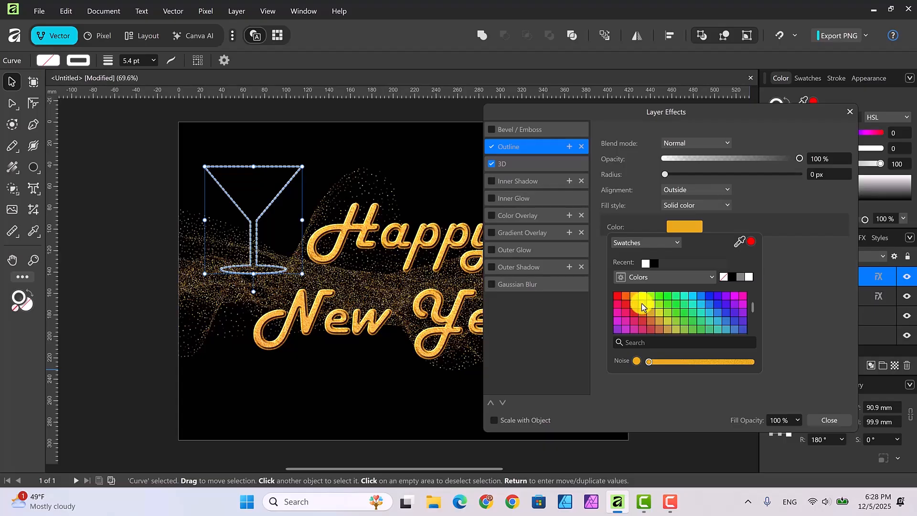
Set the radius of the glass's Outline layer effect to 9 px and close the layer effects.
click(664, 176)
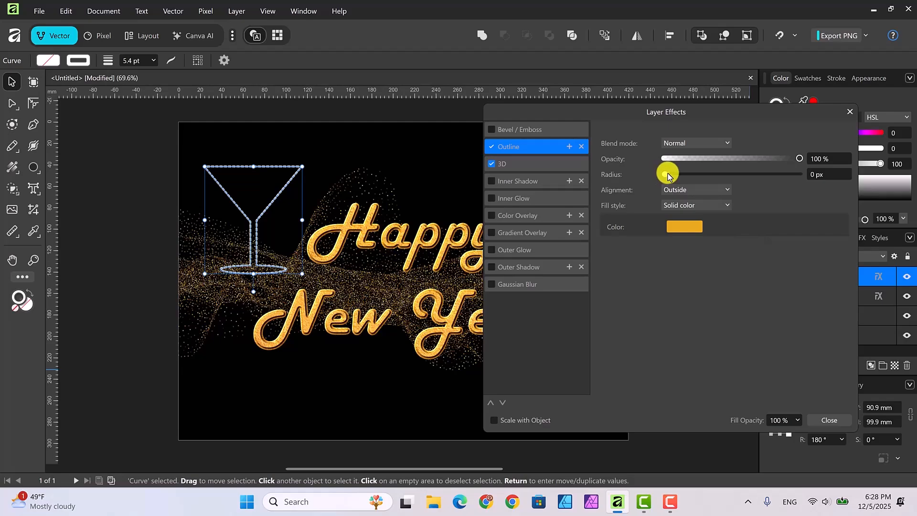
drag(665, 175, 712, 179)
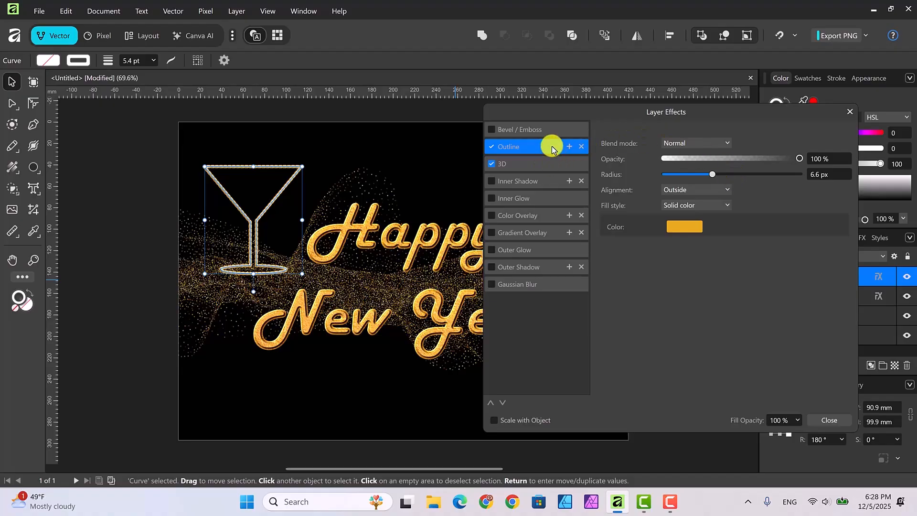
click(490, 146)
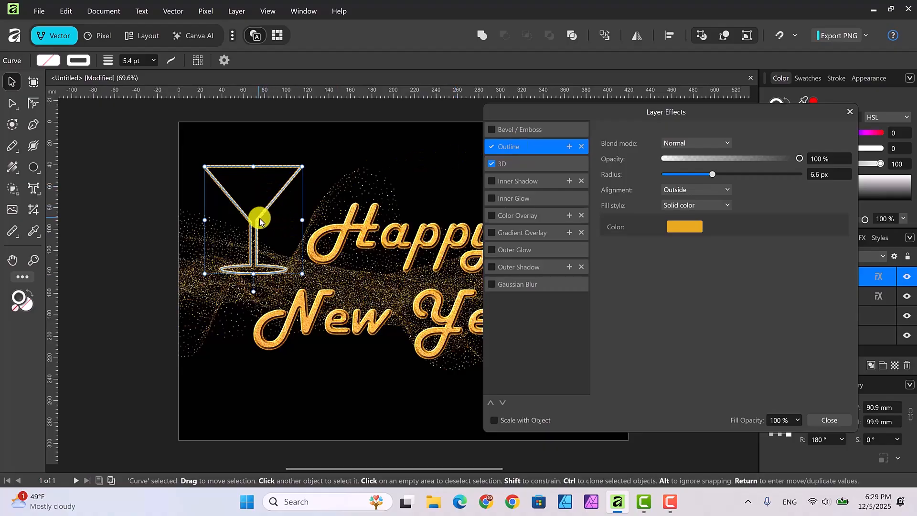
click(829, 420)
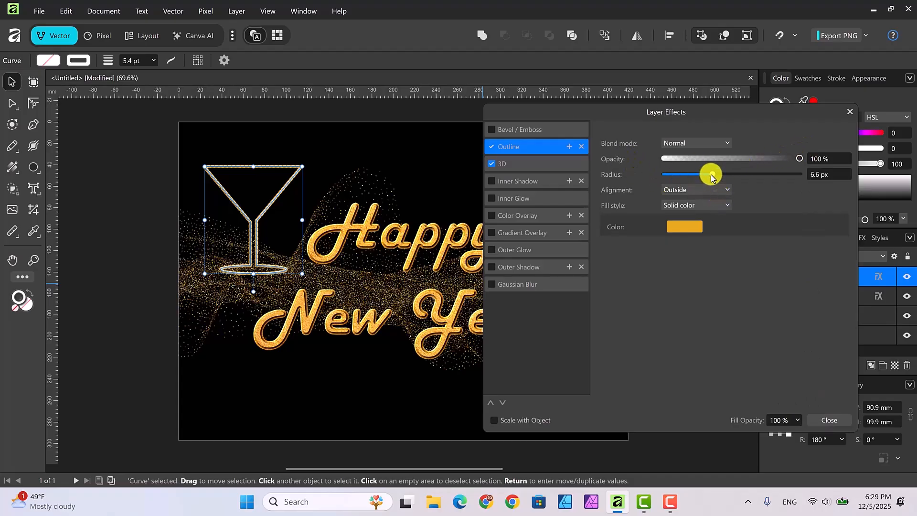
drag(711, 176, 731, 180)
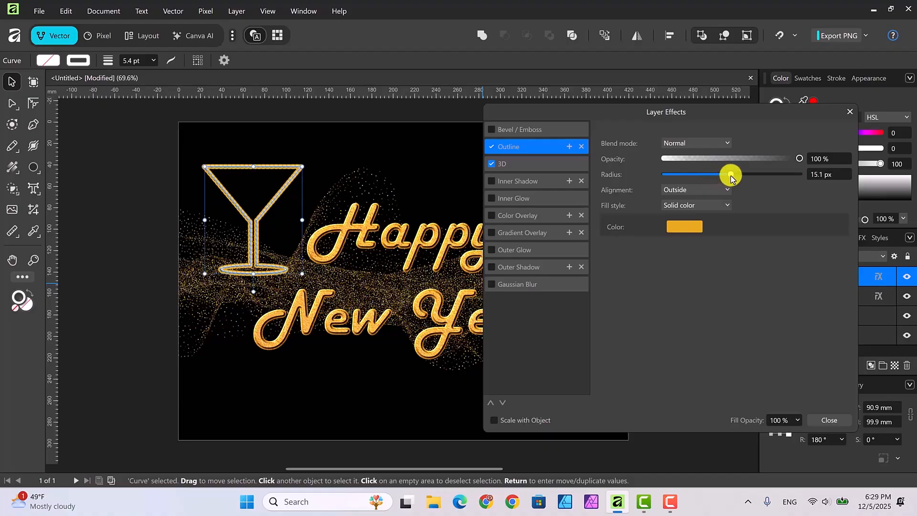
drag(730, 178, 720, 176)
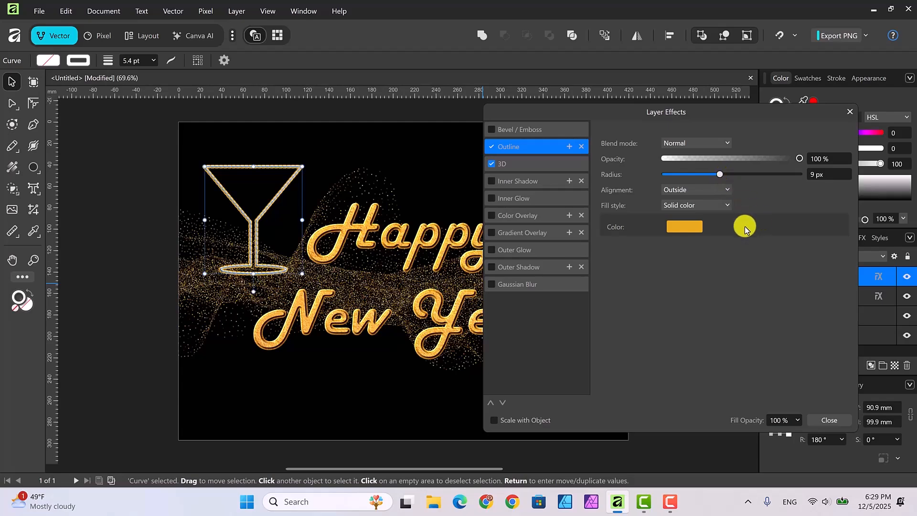
click(828, 420)
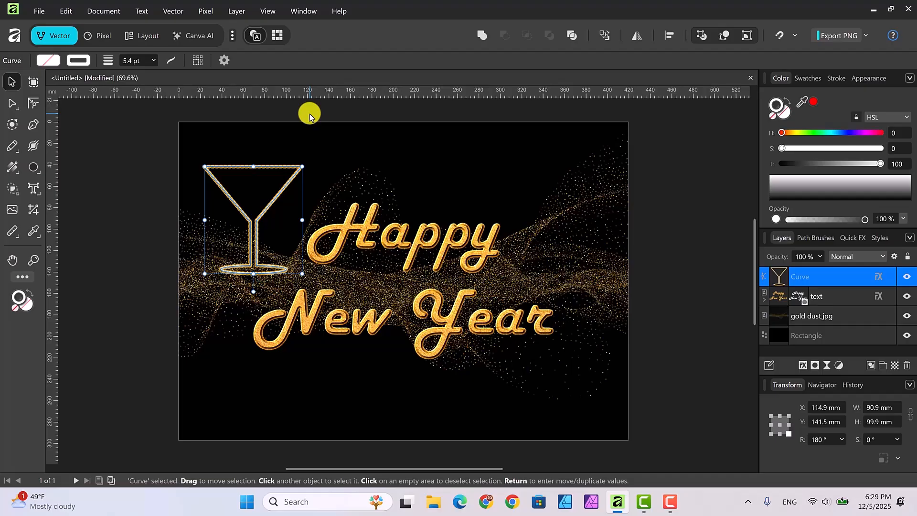
Tilt the martini glass about 18° counterclockwise and nudge it into place beside the lettering.
click(255, 184)
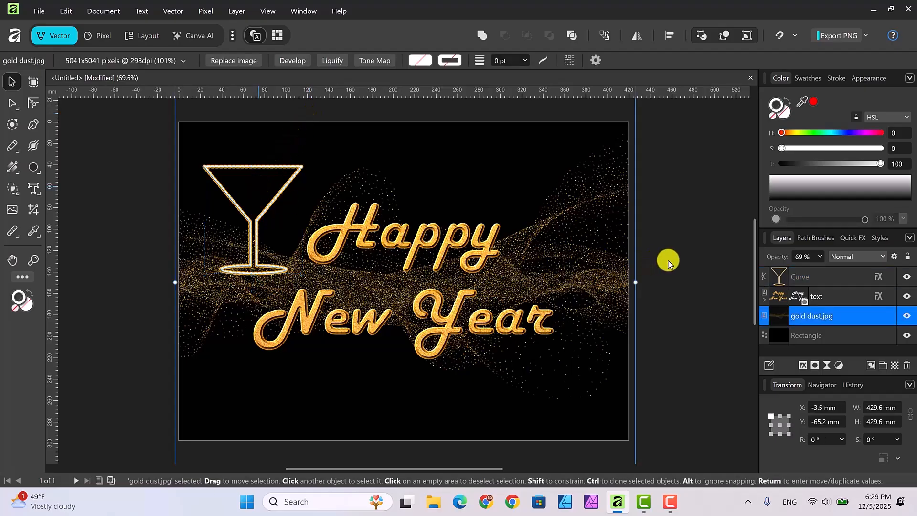
click(823, 275)
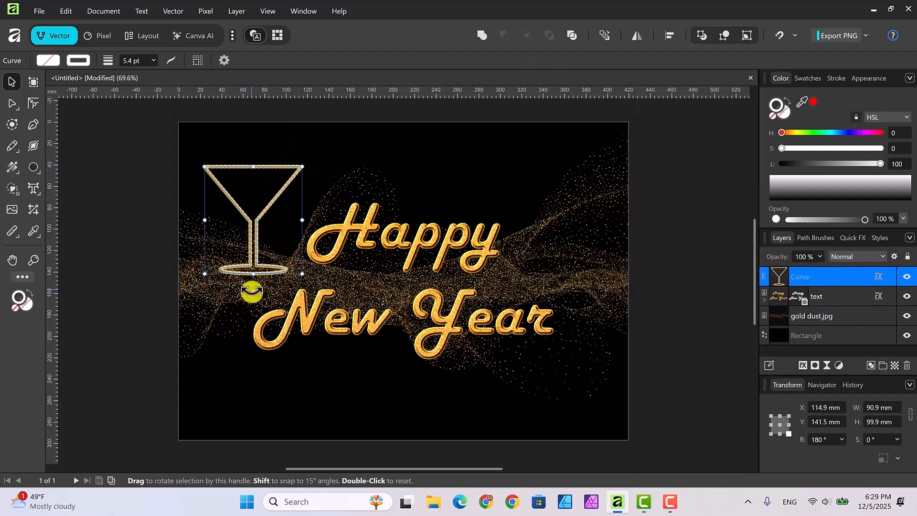
drag(260, 295, 277, 292)
drag(243, 194, 250, 203)
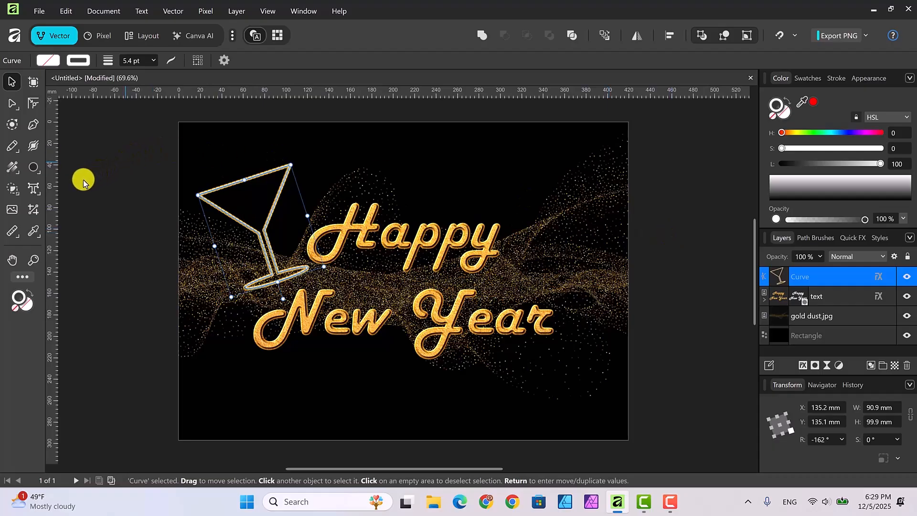
Draw a small ellipse about 10.3 × 8.9 mm above the glass and set its stroke width to 2 pt.
click(32, 168)
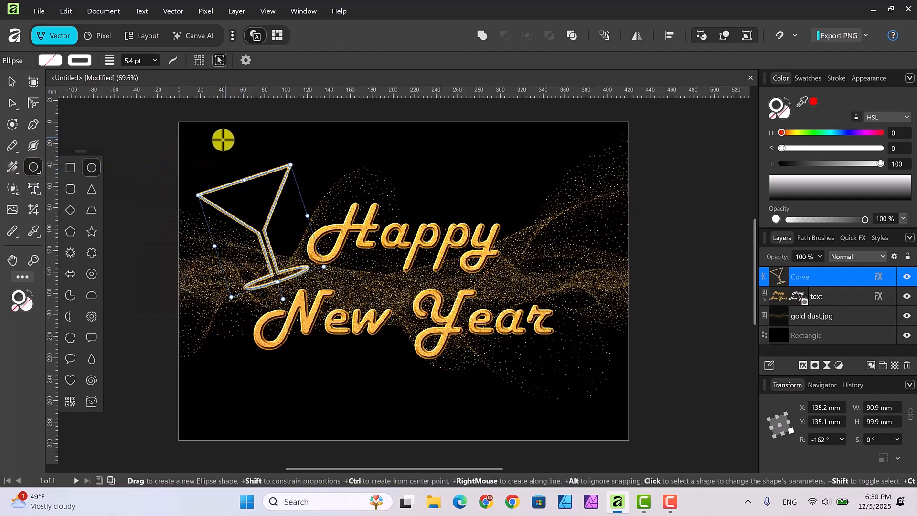
drag(223, 141, 234, 150)
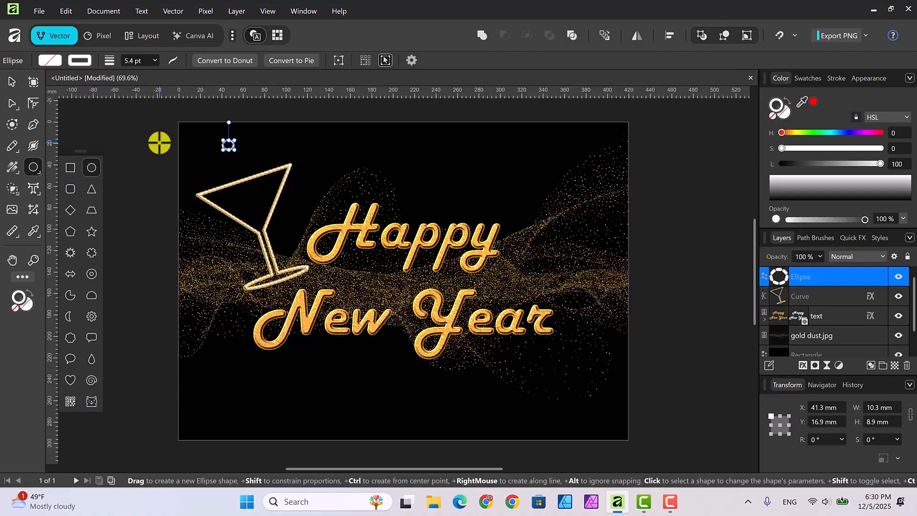
click(836, 78)
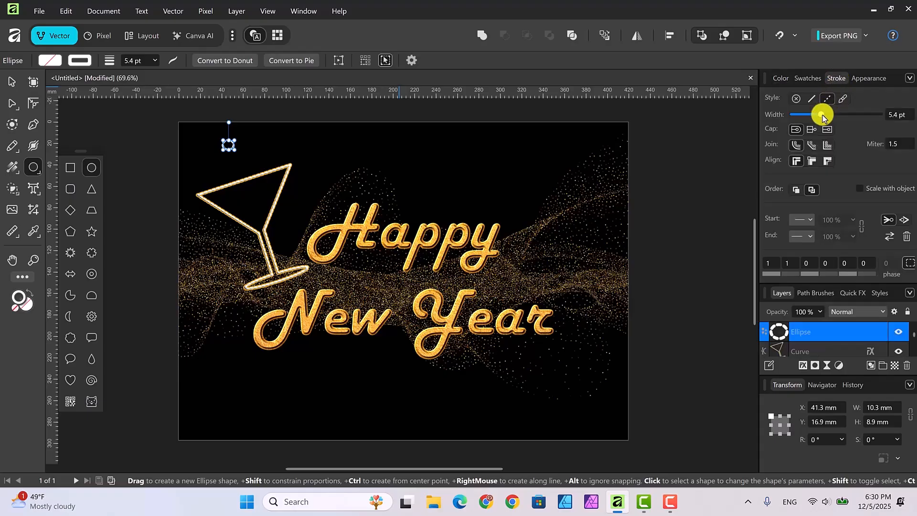
drag(822, 116, 815, 119)
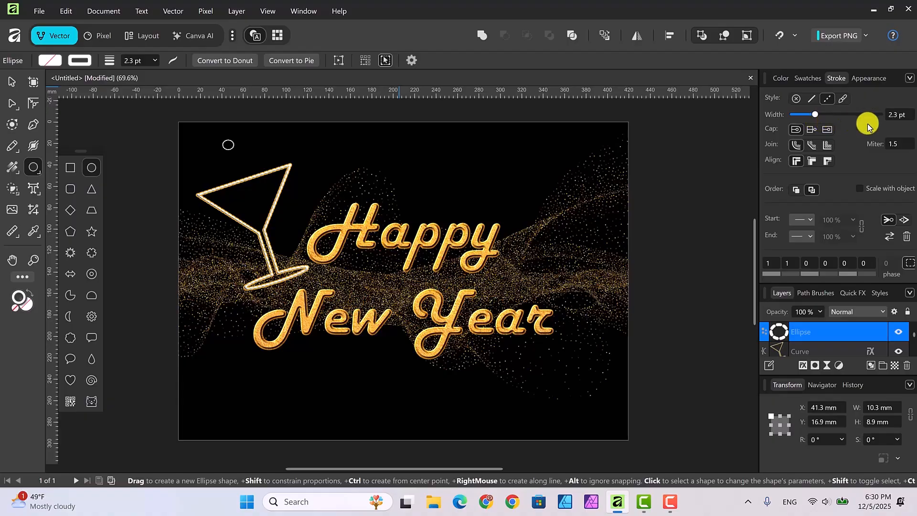
click(891, 114)
text(2)
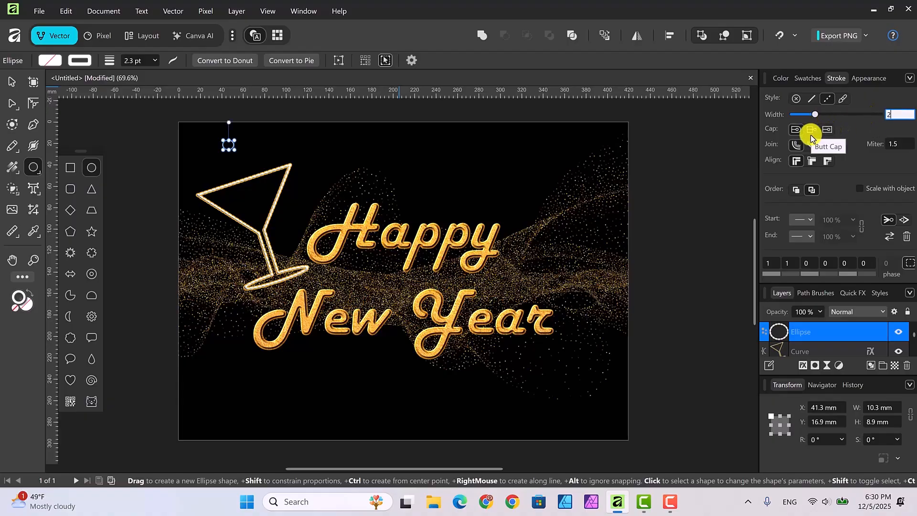
key(Return)
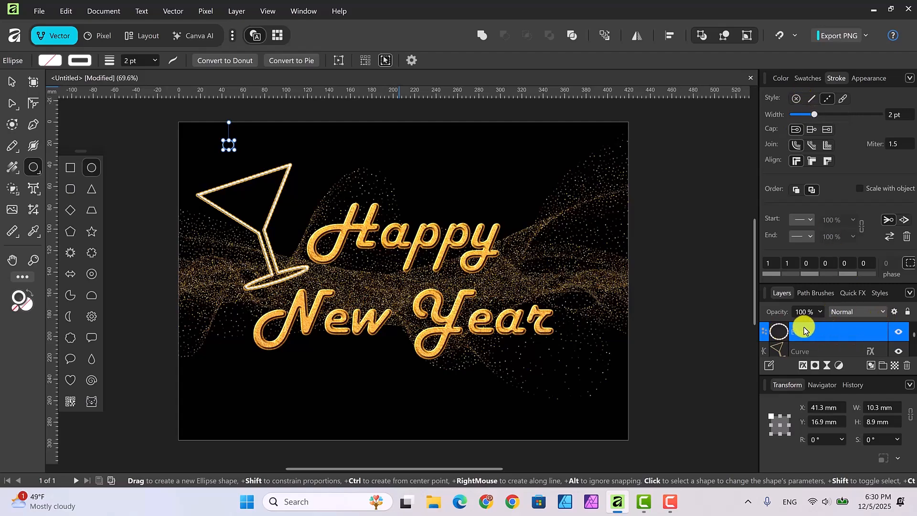
Add an Outer Glow effect to the small ellipse with the golden orange H:42 S:90 L:50 swatch and a radius of 15.9 px.
click(780, 80)
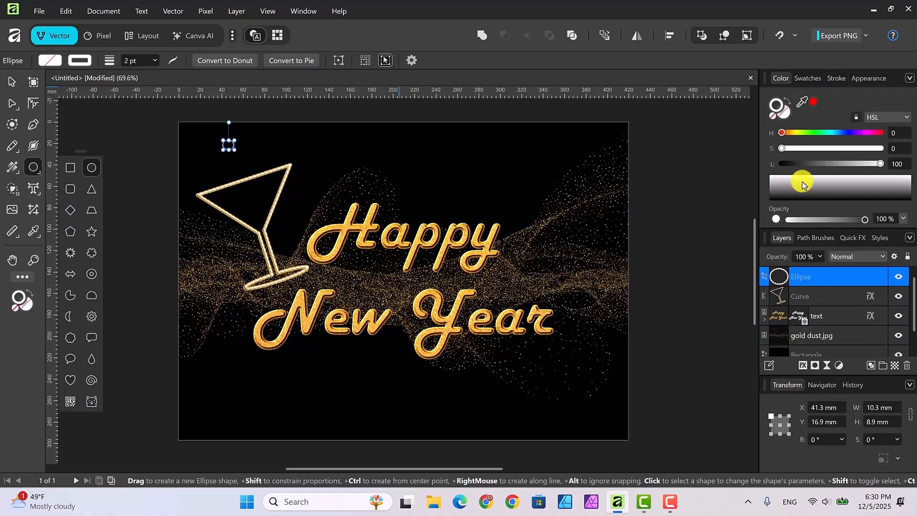
click(802, 365)
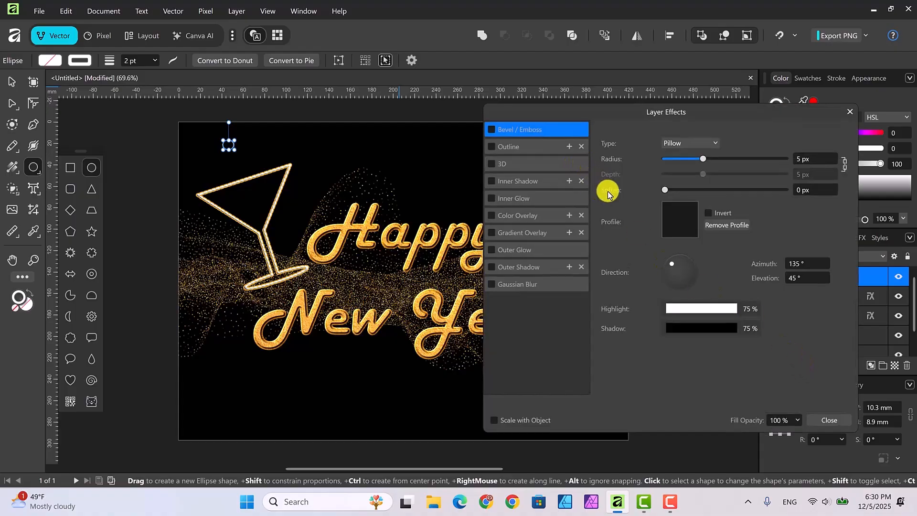
click(492, 250)
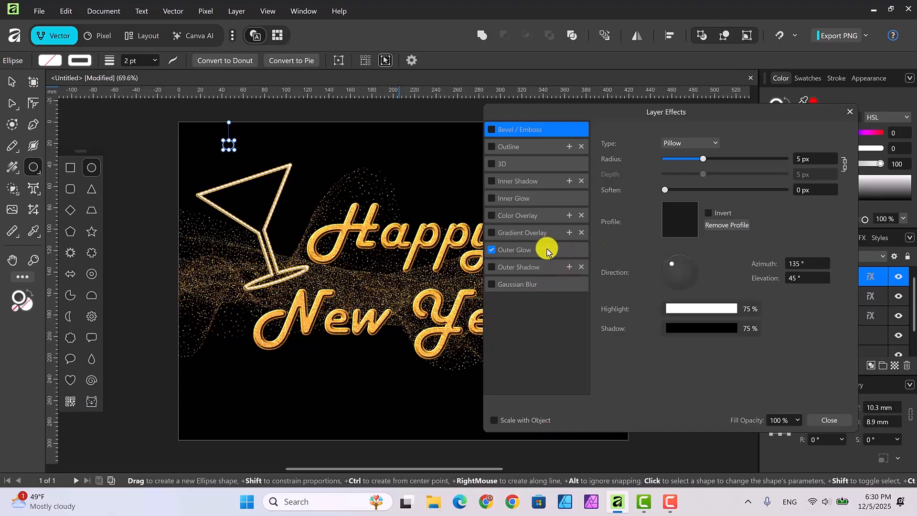
click(547, 251)
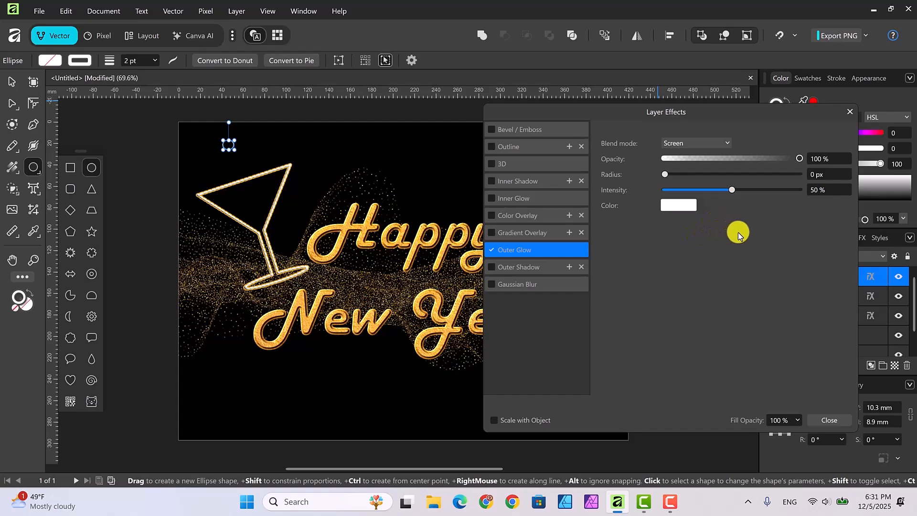
click(680, 206)
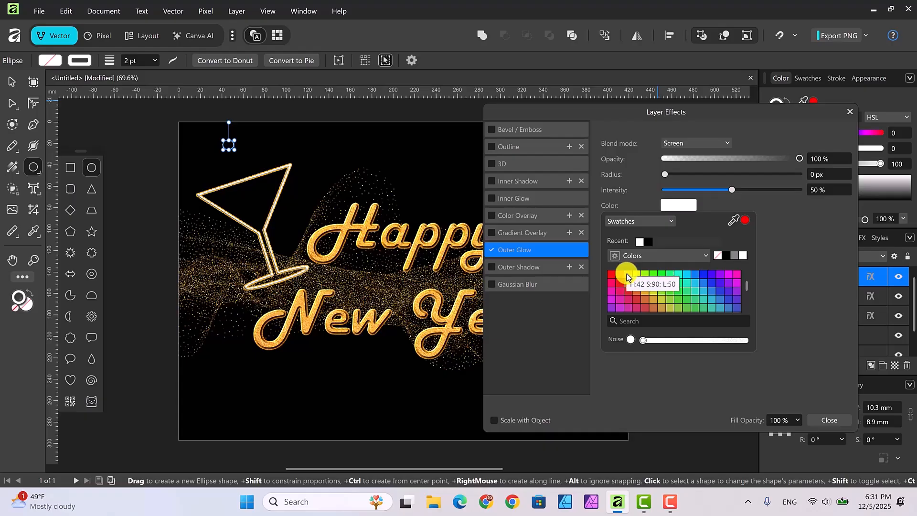
click(626, 273)
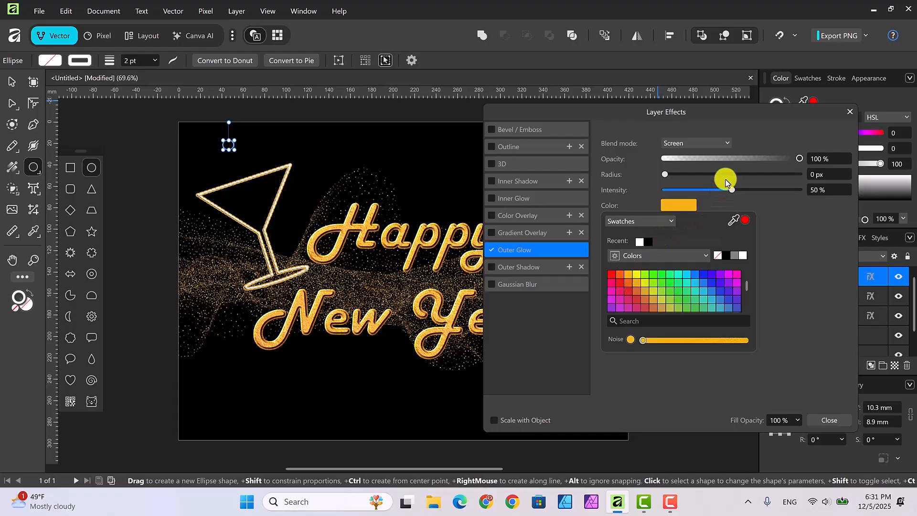
click(665, 174)
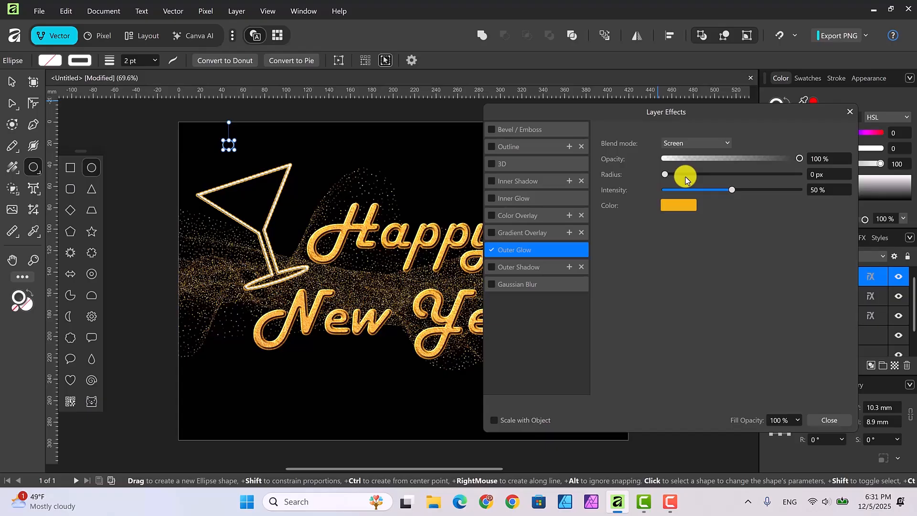
drag(665, 176, 732, 176)
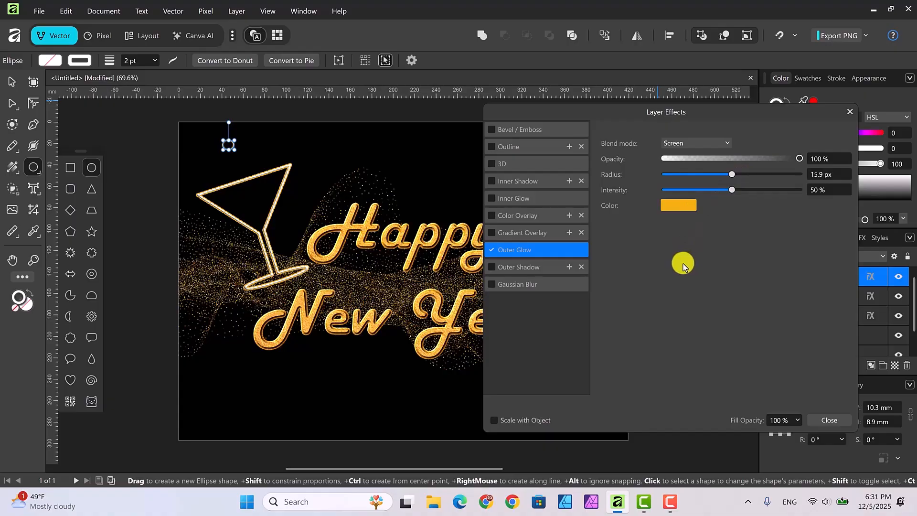
click(831, 423)
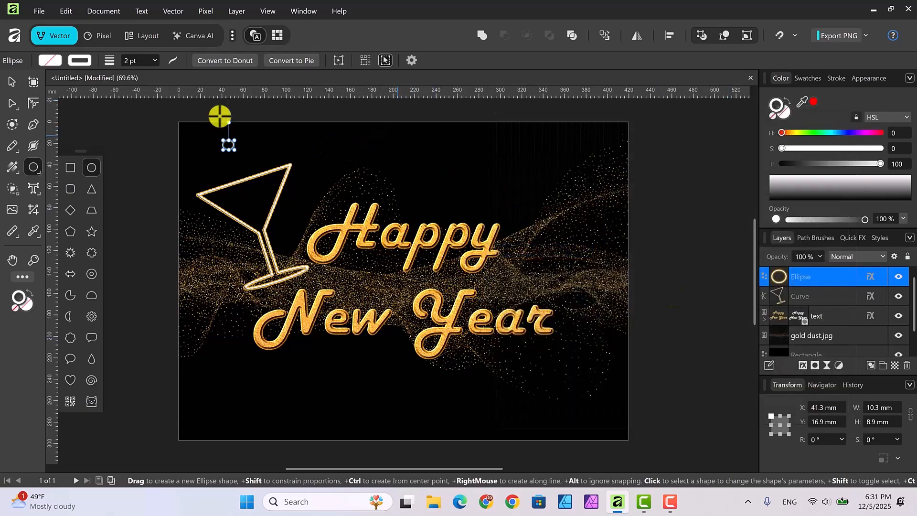
Reselect the small glowing ellipse and duplicate it several times in place.
click(12, 82)
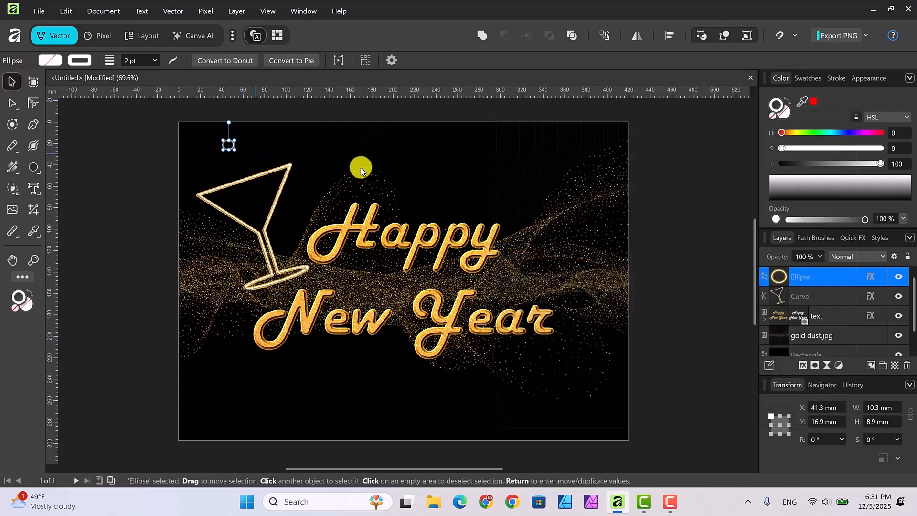
click(337, 158)
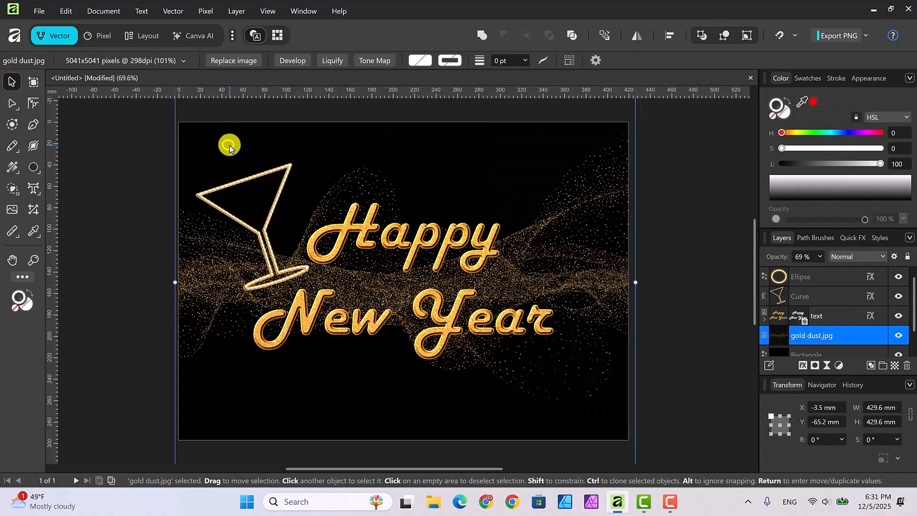
click(820, 277)
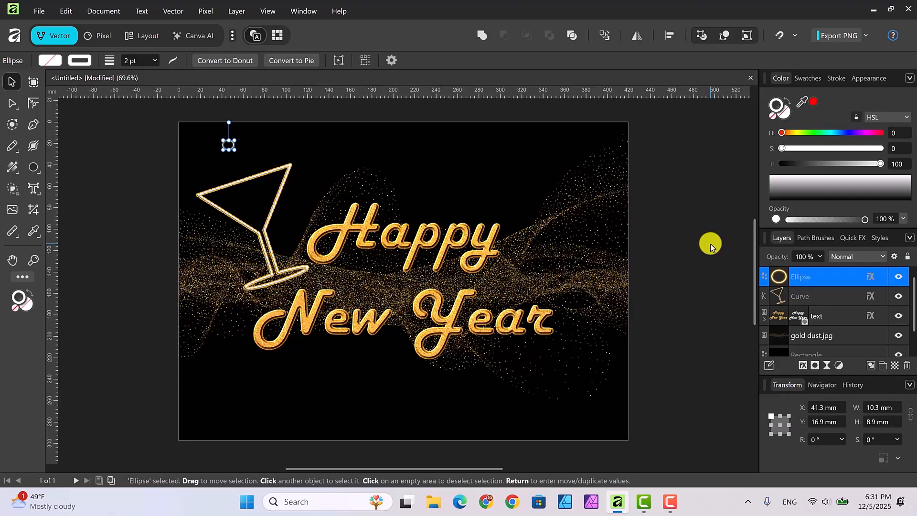
key(ctrl+j)
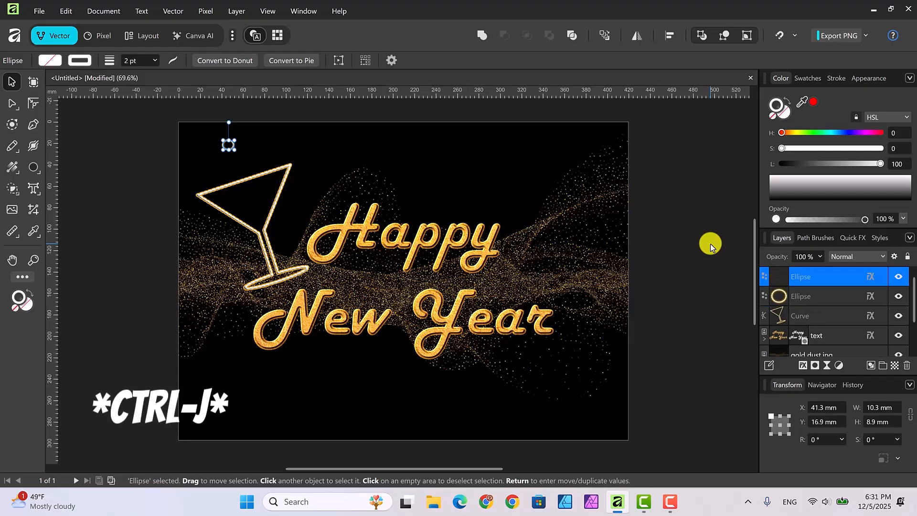
key(ctrl+j)
key(ctrl+j)
key(ctrl+j)
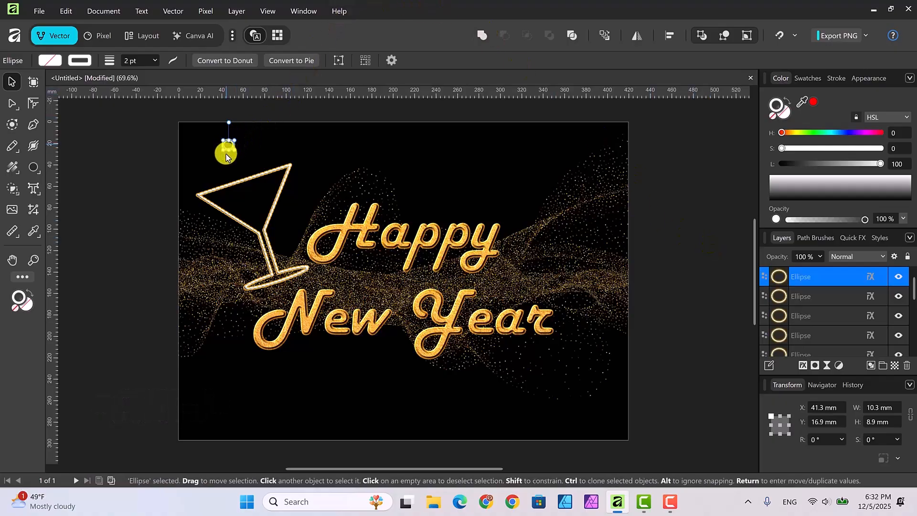
Spread the duplicated ellipses as bubbles inside the glass bowl and above its rim, and clear the selection.
drag(226, 156, 238, 199)
mouse_move(228, 144)
mouse_down()
mouse_move(243, 177)
mouse_move(226, 155)
mouse_up()
click(833, 275)
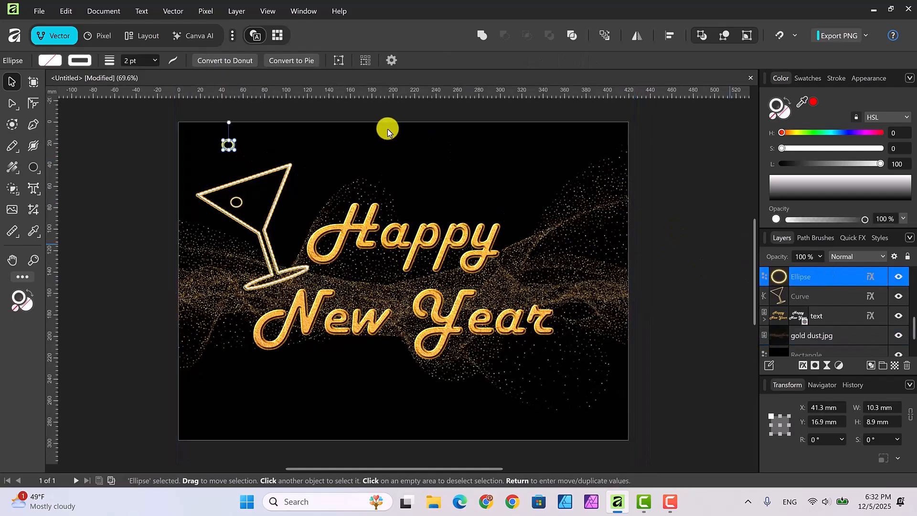
drag(228, 146, 256, 192)
click(228, 145)
click(846, 281)
drag(233, 145, 270, 184)
click(223, 150)
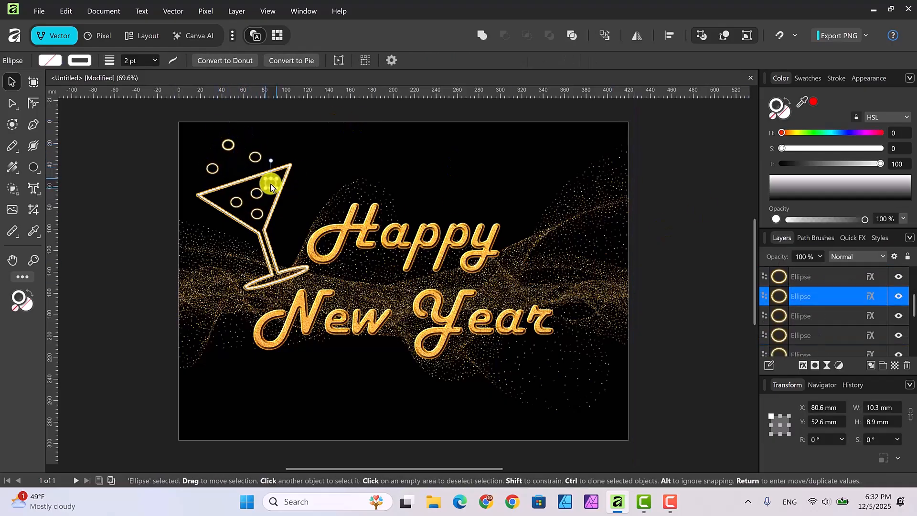
click(684, 217)
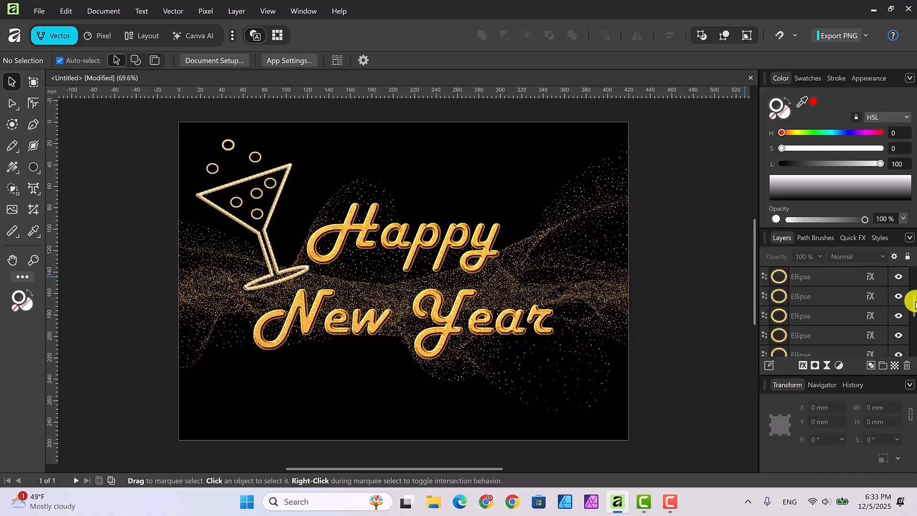
Select all eight bubble ellipses together with the martini glass curve and combine them into one group.
click(831, 276)
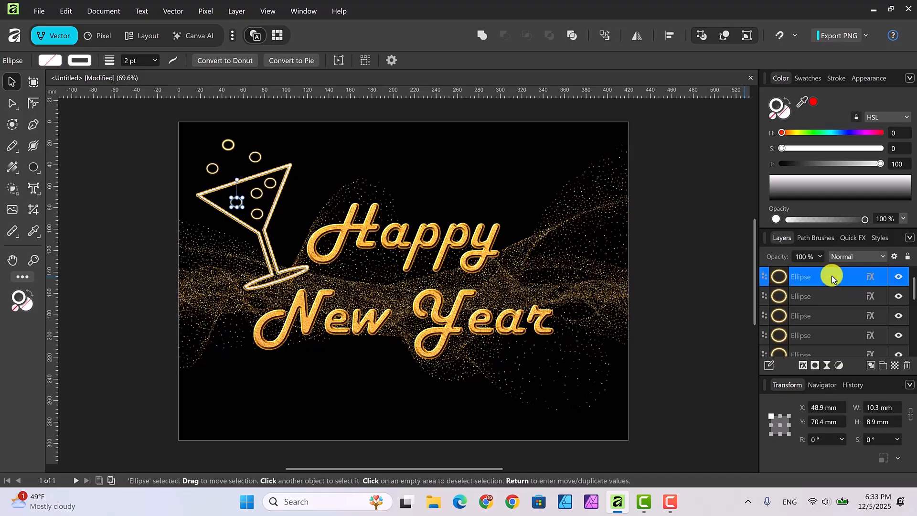
shift+click(825, 298)
shift+click(825, 315)
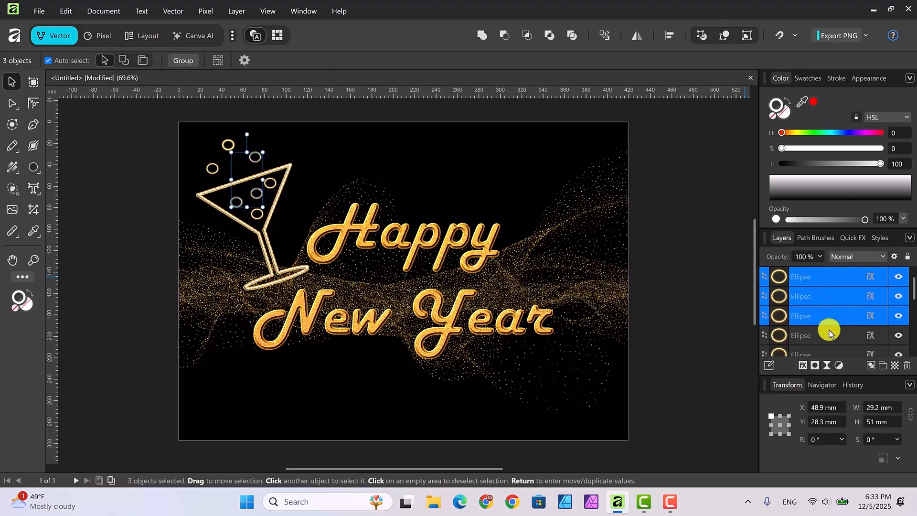
shift+click(829, 334)
shift+click(833, 353)
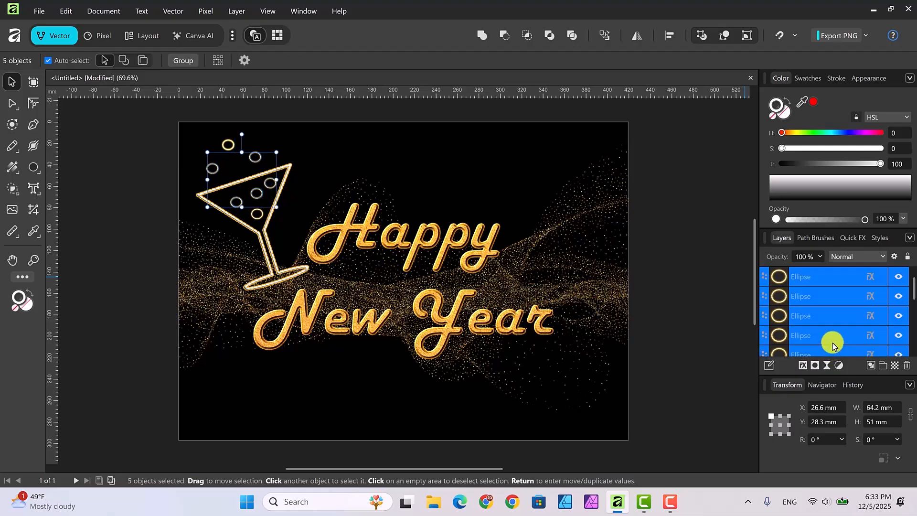
scroll(834, 348, down, 1)
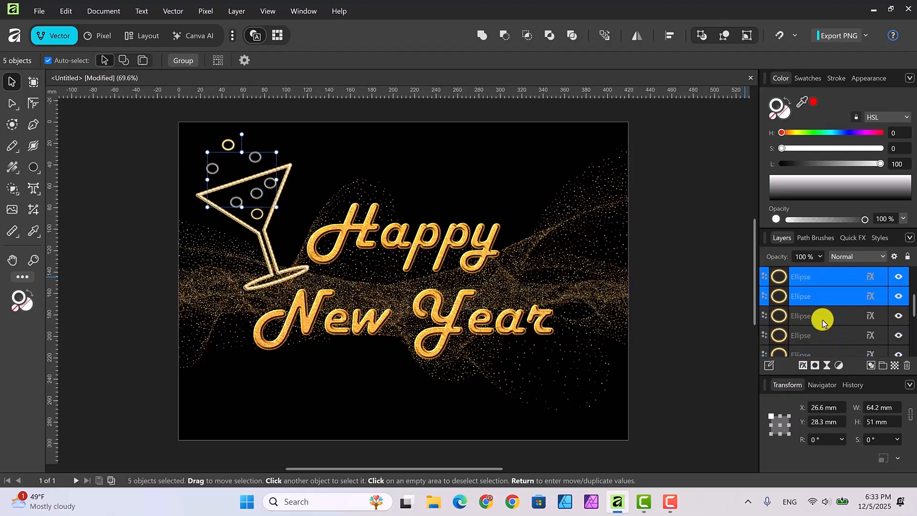
shift+click(822, 319)
scroll(838, 320, down, 1)
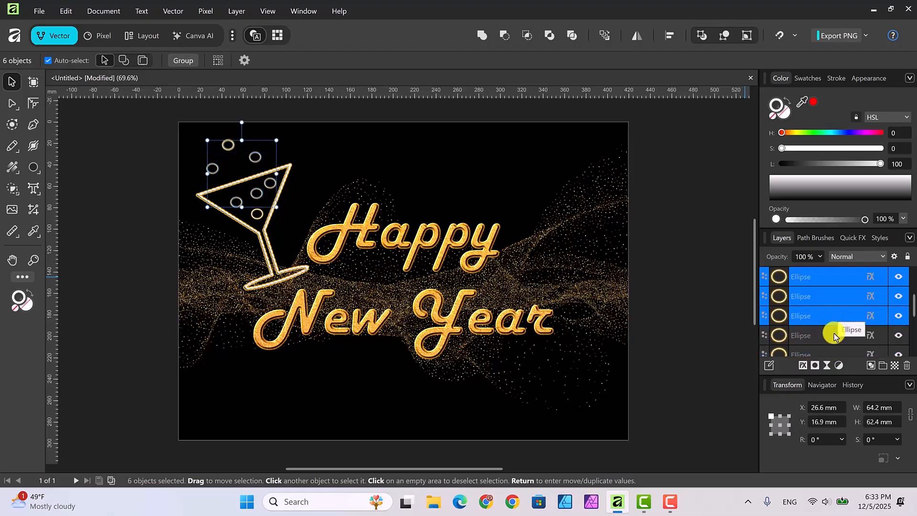
shift+click(831, 336)
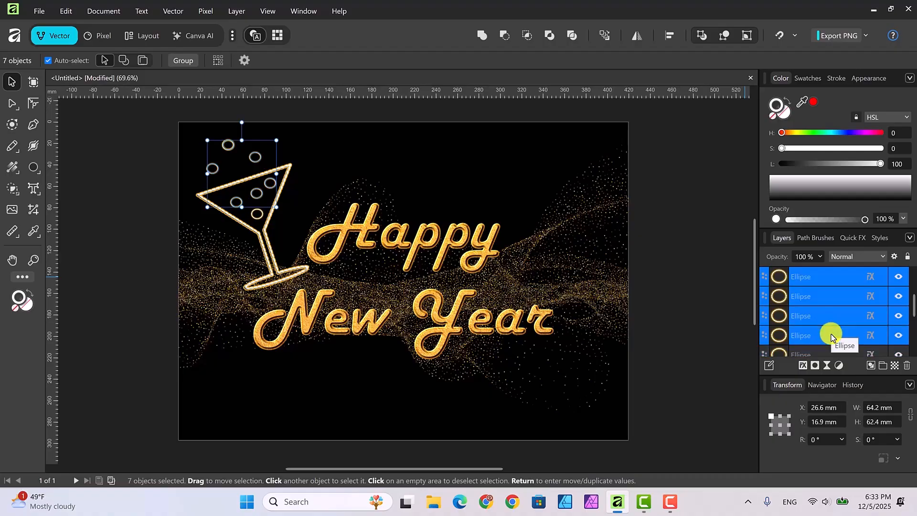
scroll(829, 333, down, 2)
shift+click(828, 296)
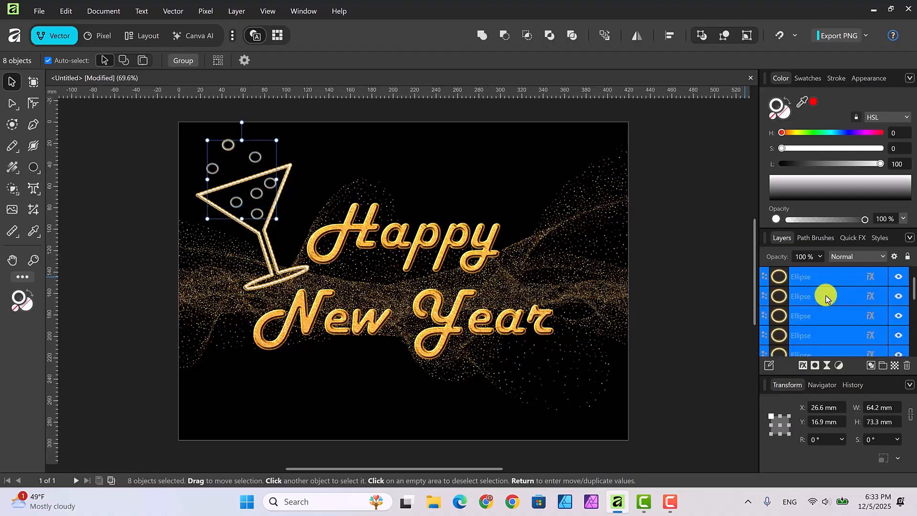
scroll(829, 296, down, 2)
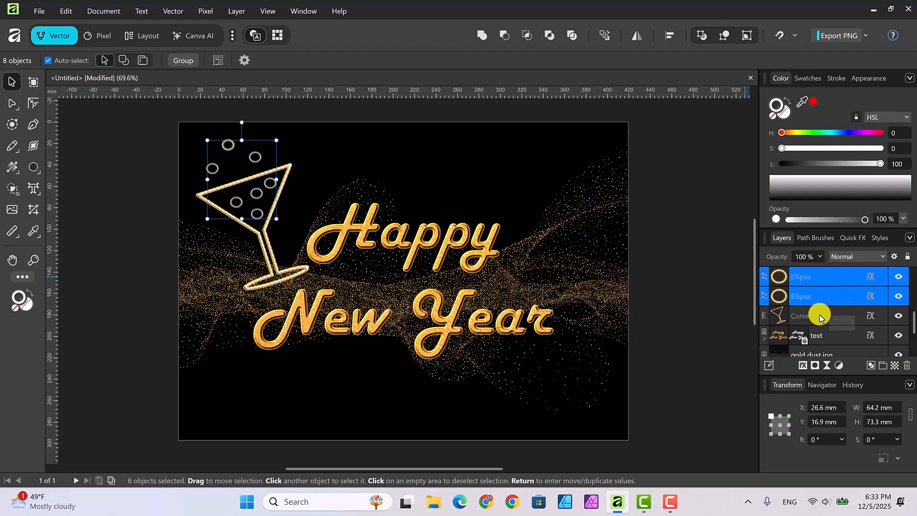
shift+click(828, 315)
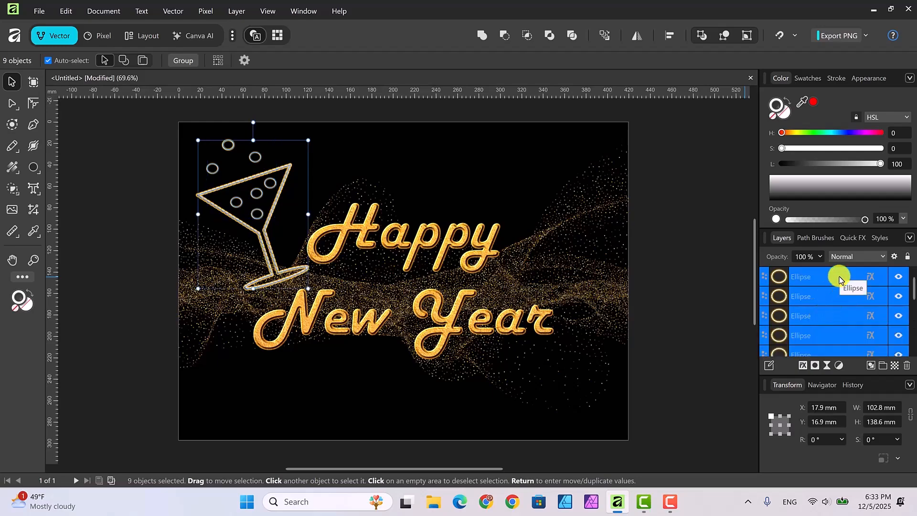
scroll(839, 279, down, 3)
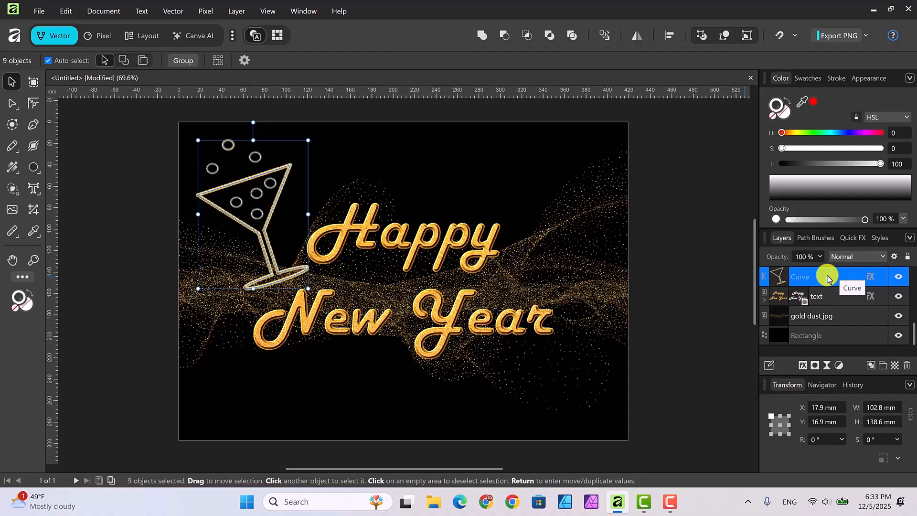
right_click(827, 279)
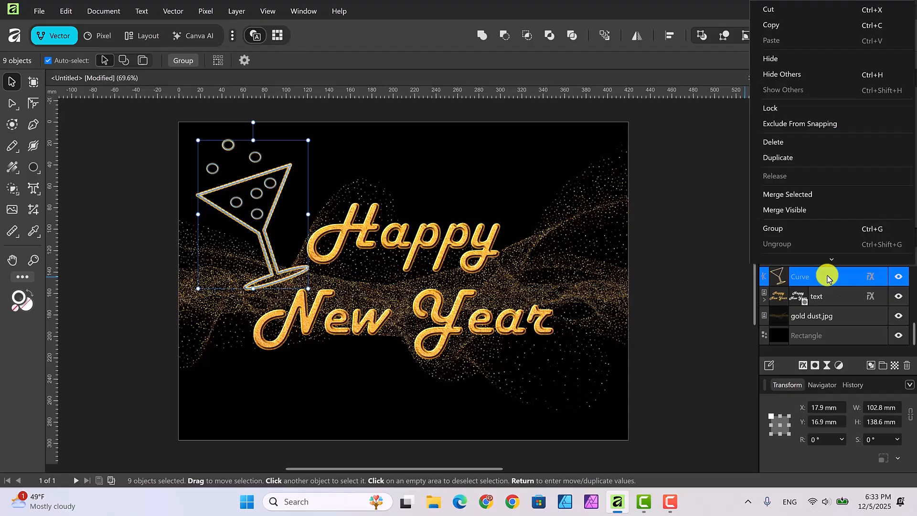
click(775, 233)
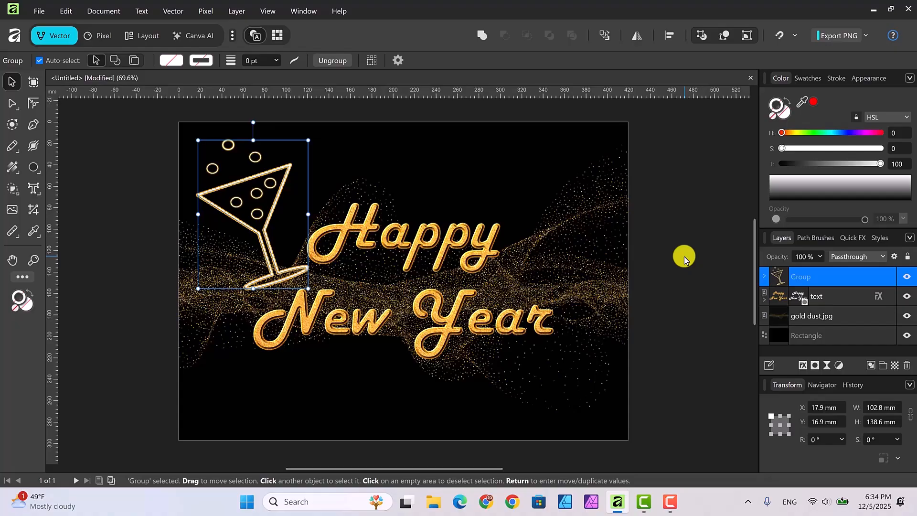
Duplicate the glass group, place the copy on the opposite side of the lettering, and rotate it to about -28.2°.
key(ctrl+j)
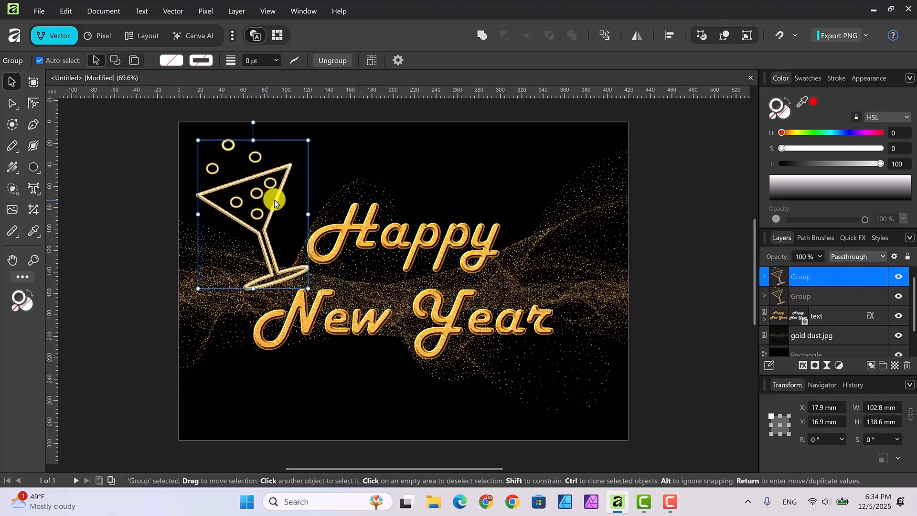
drag(274, 200, 561, 200)
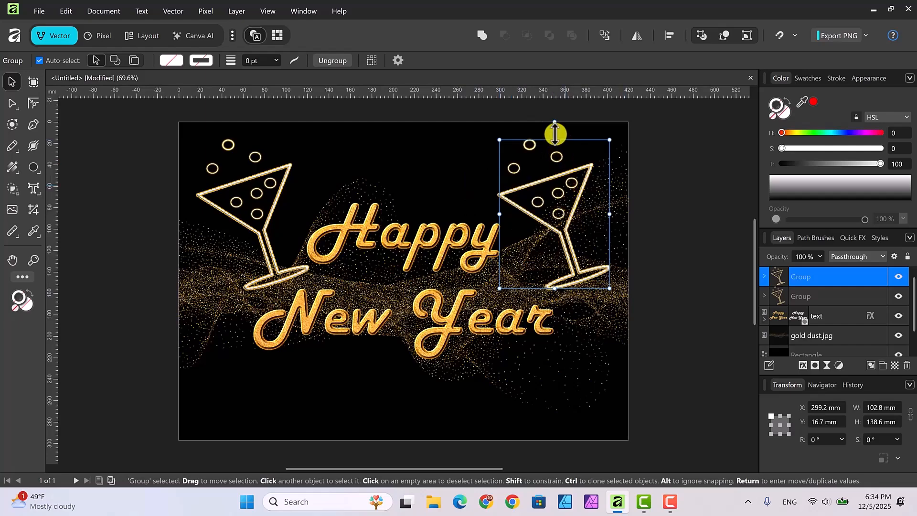
drag(554, 122, 598, 133)
click(665, 243)
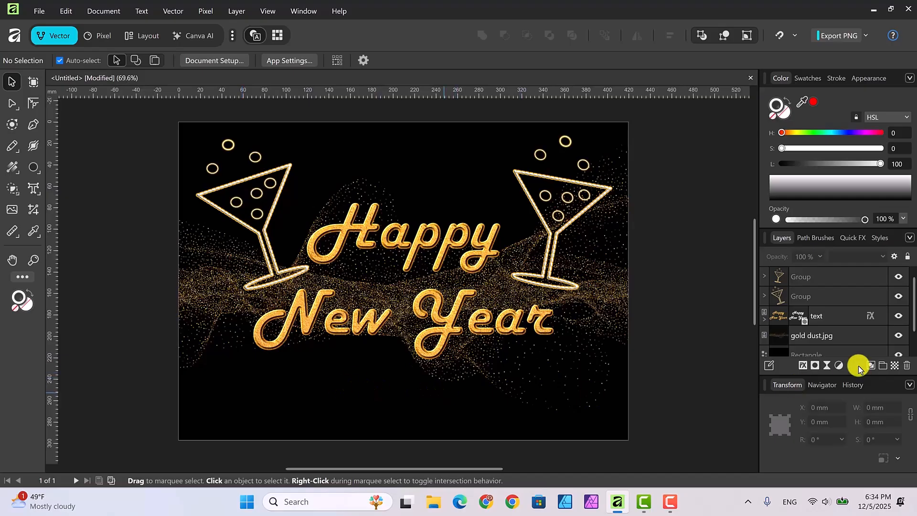
Move the Happy New Year lettering slightly lower between the two glasses and clear the selection.
click(833, 315)
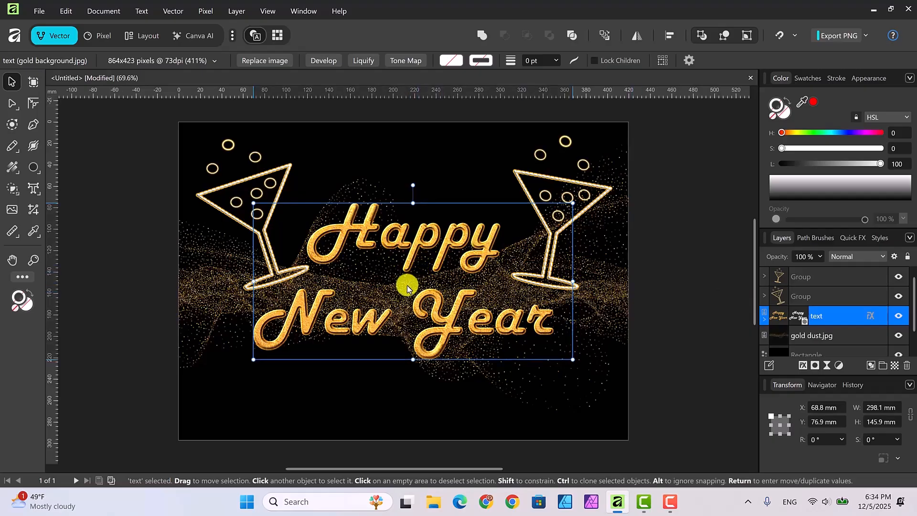
drag(408, 285, 406, 288)
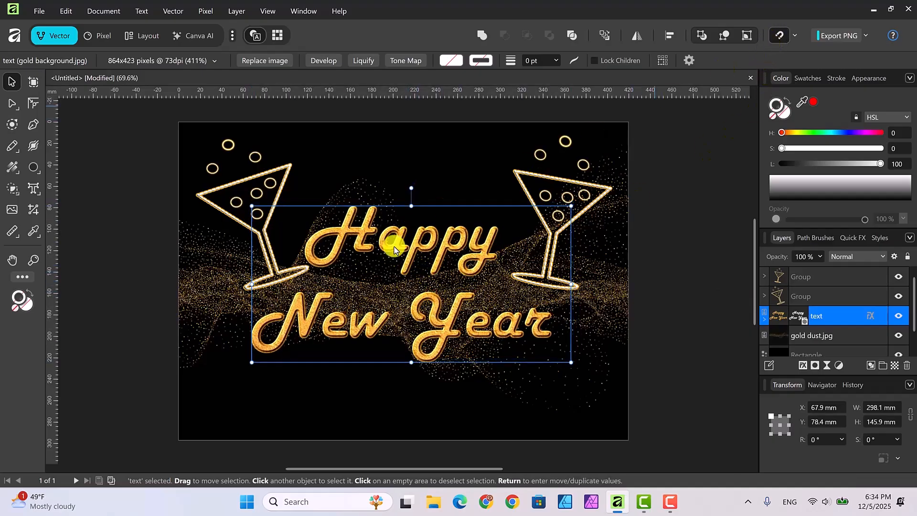
mouse_move(394, 277)
mouse_down()
mouse_move(395, 289)
mouse_move(394, 274)
mouse_up()
click(686, 281)
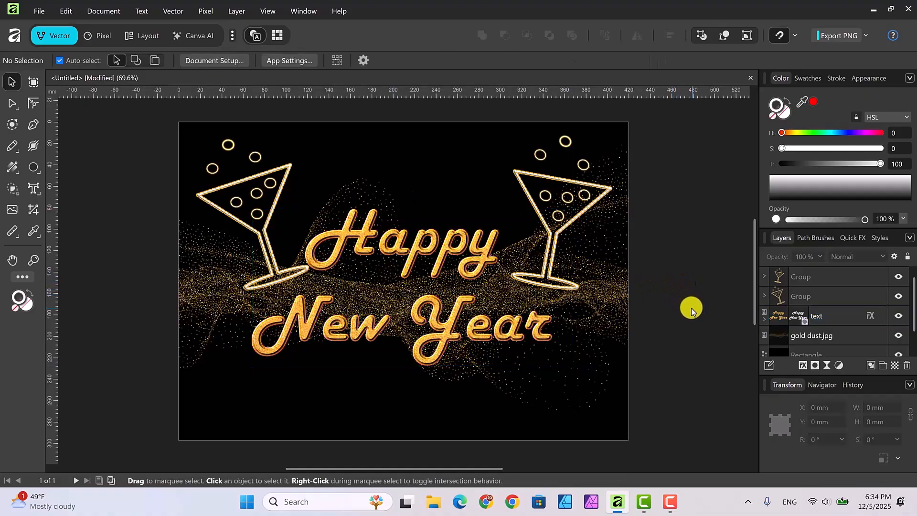
click(422, 285)
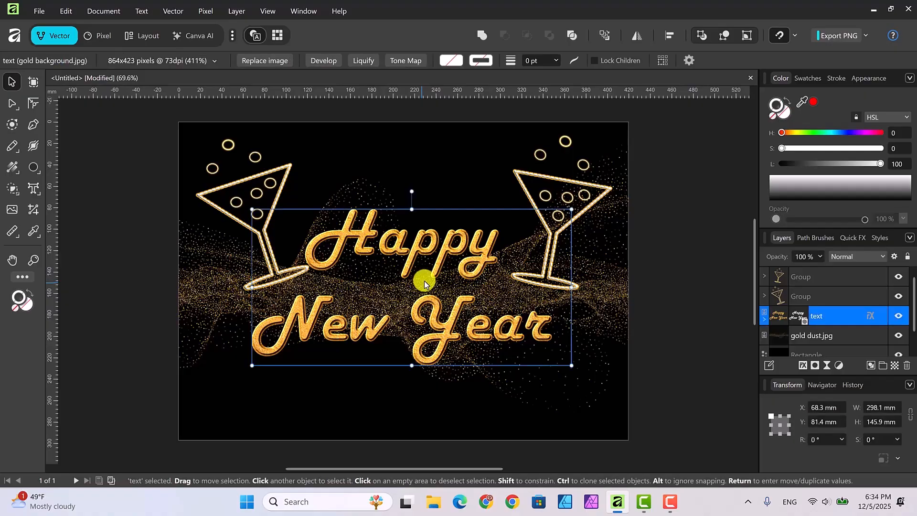
drag(424, 282, 425, 288)
click(694, 279)
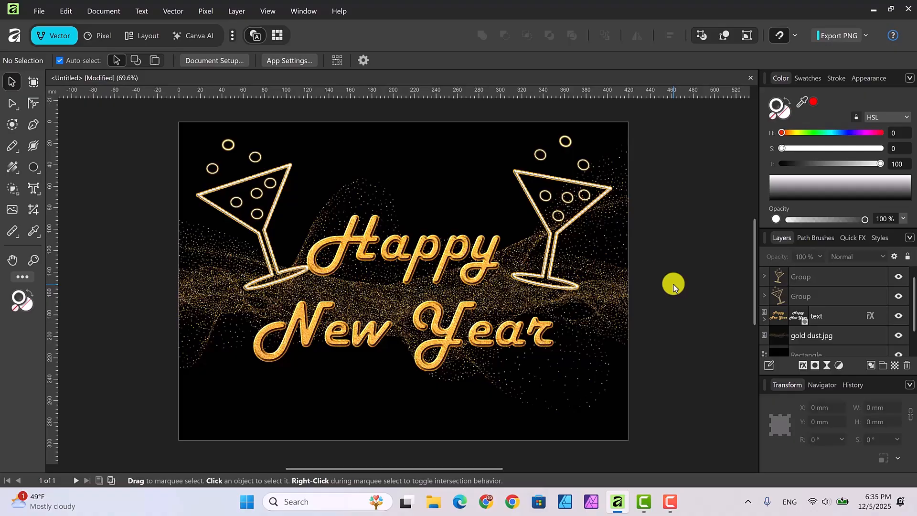
Scale the copied glass group down to about 97.1 × 131 mm and the original one to about 93.8 × 126.5 mm.
click(581, 204)
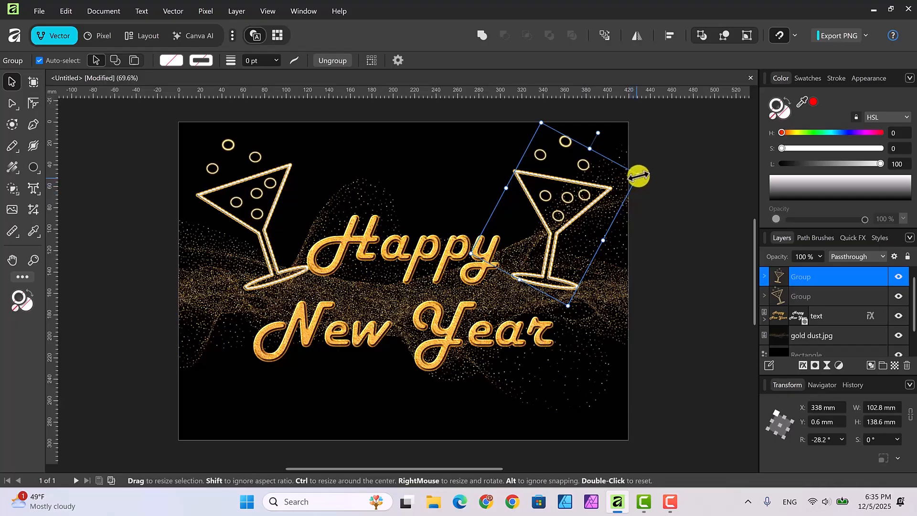
drag(638, 178, 626, 182)
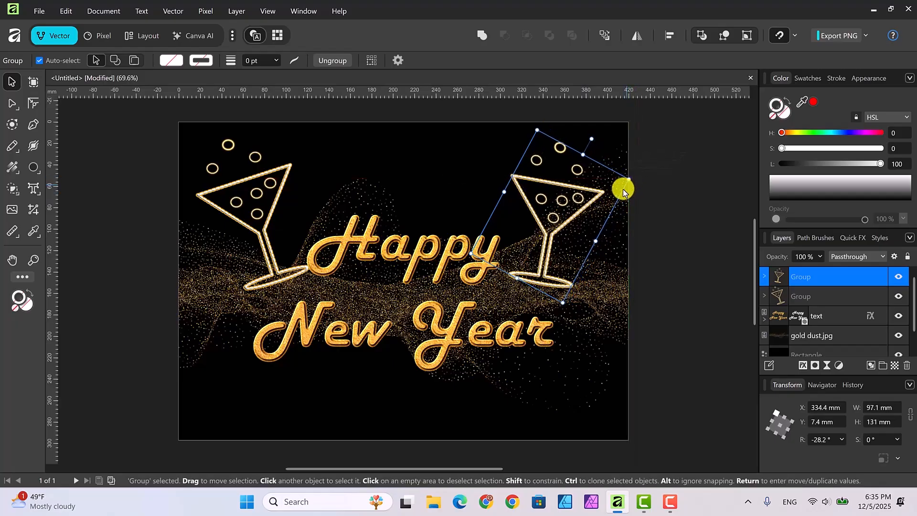
click(245, 202)
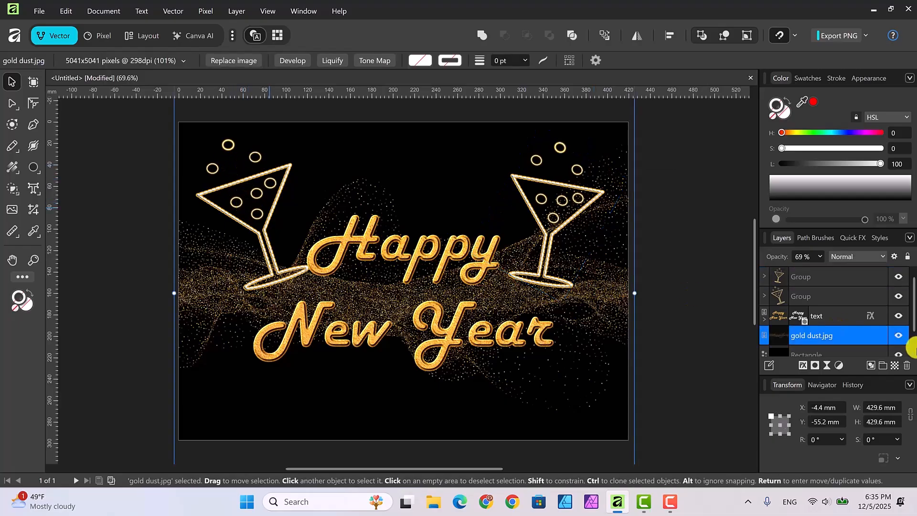
click(836, 296)
drag(309, 130, 304, 149)
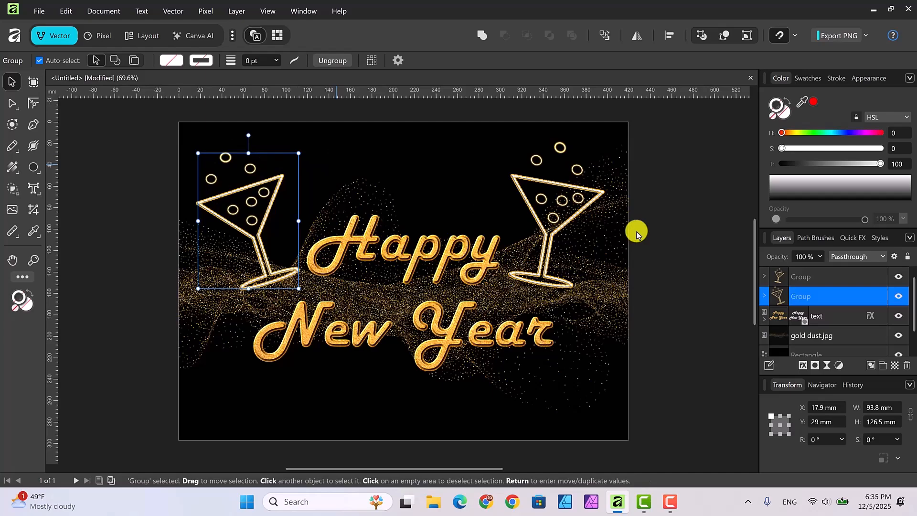
click(676, 239)
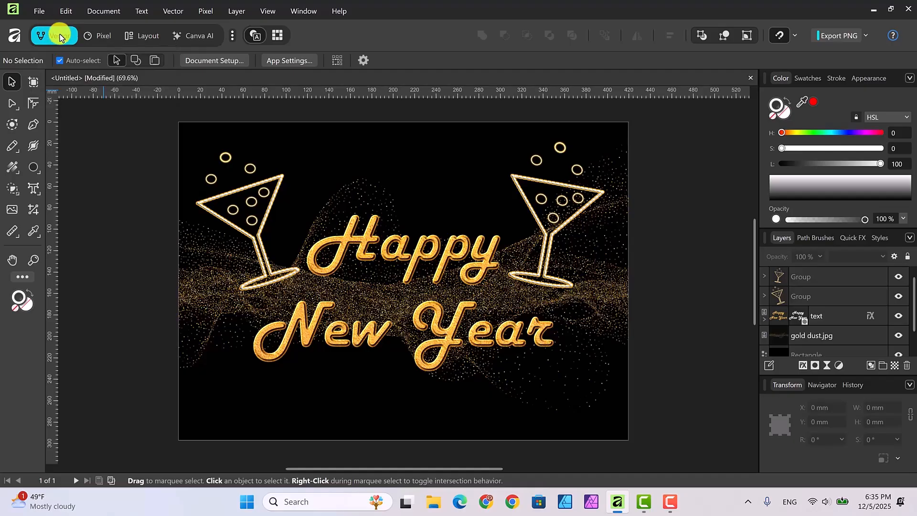
Switch to pixel editing and pick the star2 brush from the cruiza_2 category for the Paint Brush tool.
click(101, 38)
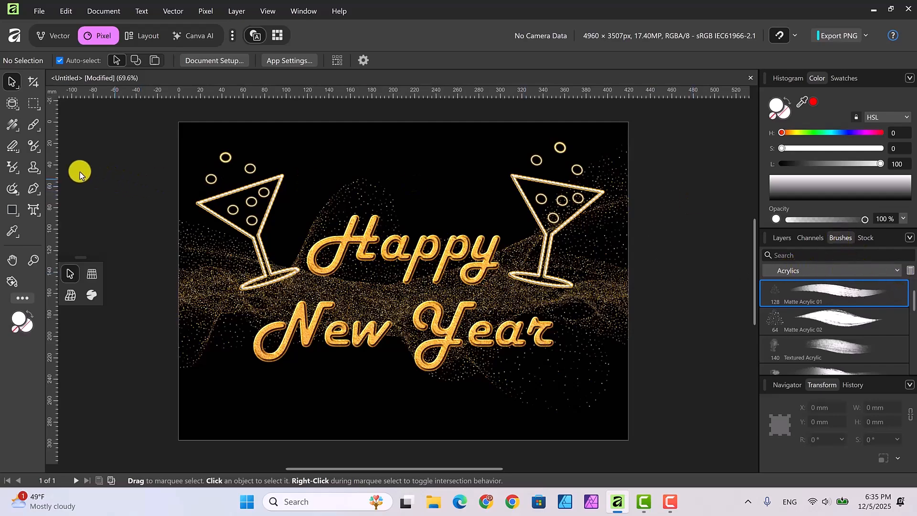
click(32, 124)
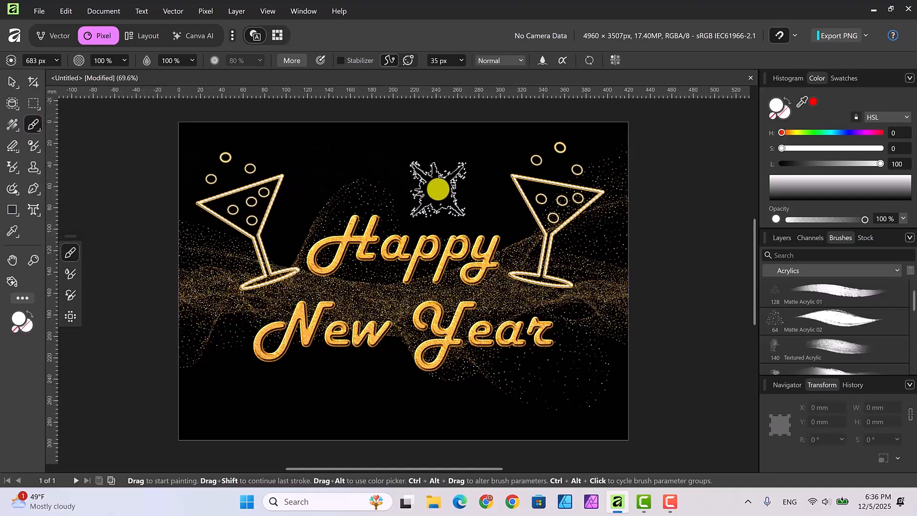
click(894, 274)
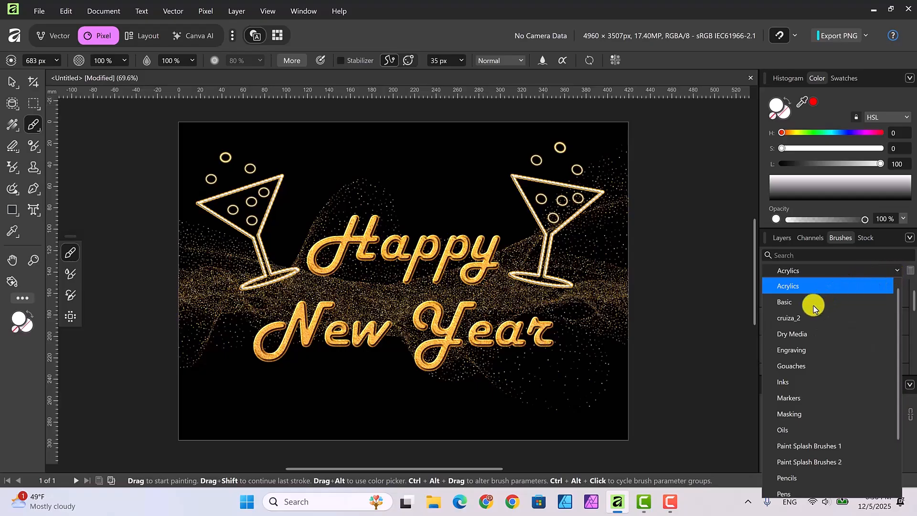
click(788, 320)
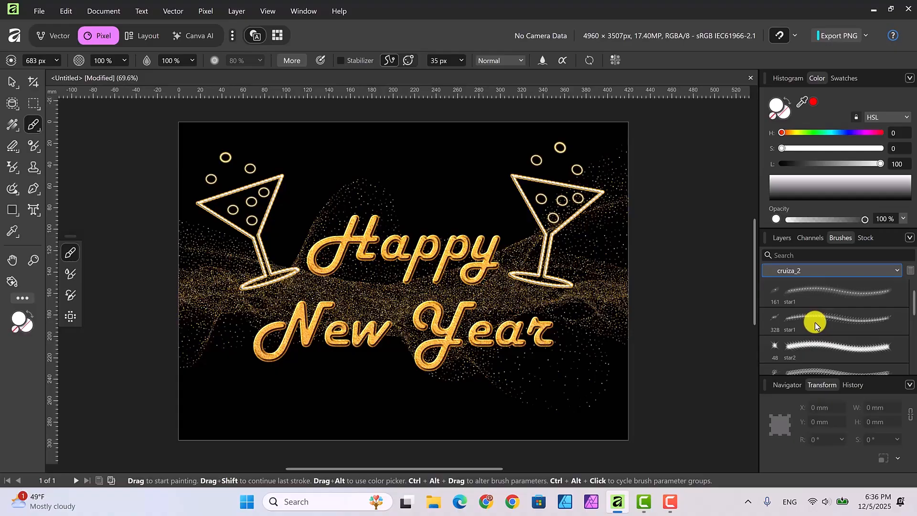
click(822, 347)
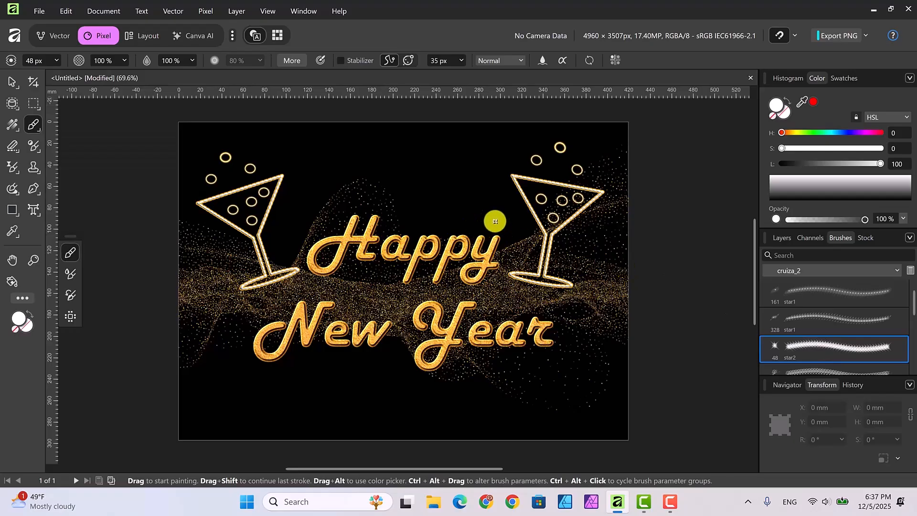
Enlarge the star2 brush to 683 px.
key(bracketright)
key(bracketright)
key(bracketright)
key(bracketright)
key(bracketright)
key(bracketright)
key(bracketright)
key(bracketright)
key(bracketright)
key(bracketright)
key(bracketright)
key(bracketright)
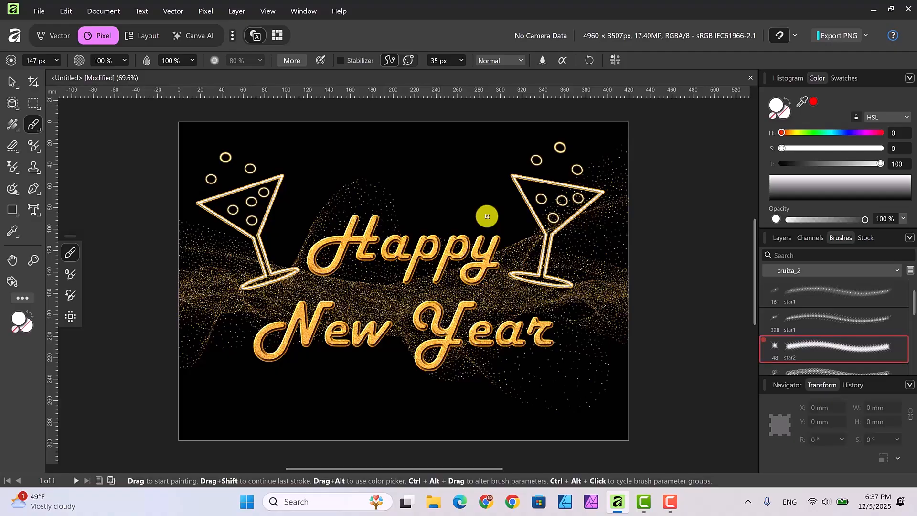
key(bracketright)
key(bracketright)
key(bracketright)
key(bracketright)
key(bracketright)
key(bracketright)
key(bracketright)
key(bracketright)
key(bracketright)
key(bracketright)
key(bracketright)
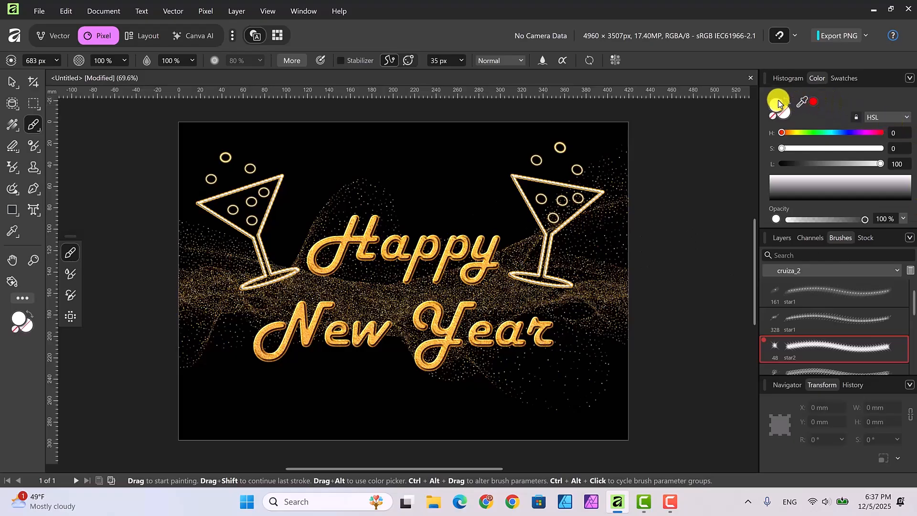
Set the brush colour to the golden H:42 S:80 L:50 swatch and stamp a star sparkle on the last letter of "Happy".
click(844, 79)
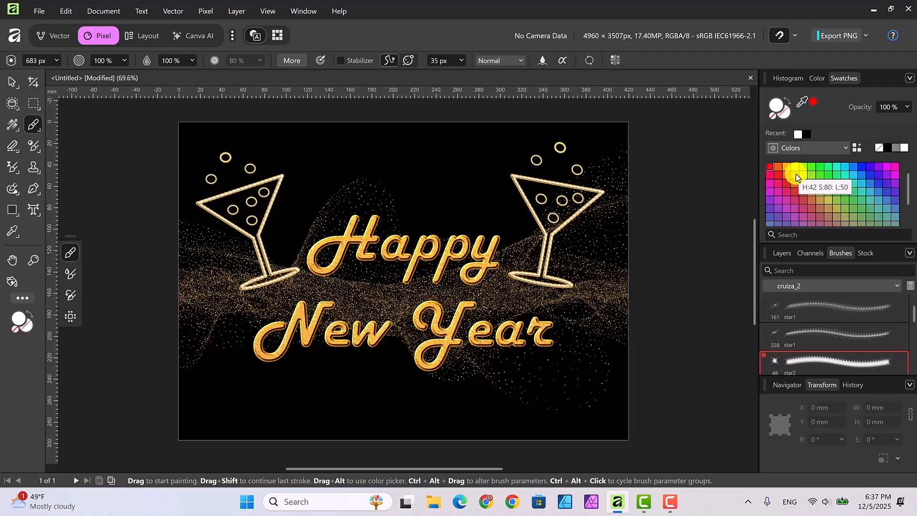
click(794, 177)
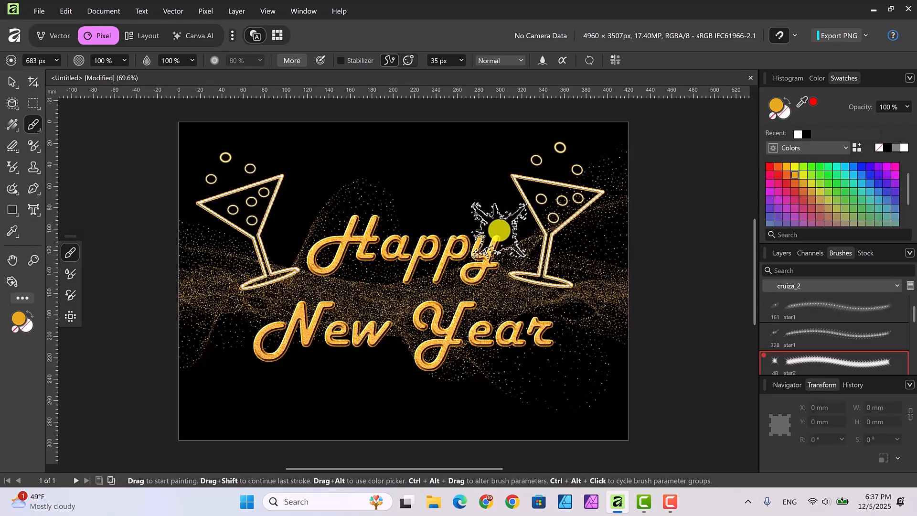
click(499, 229)
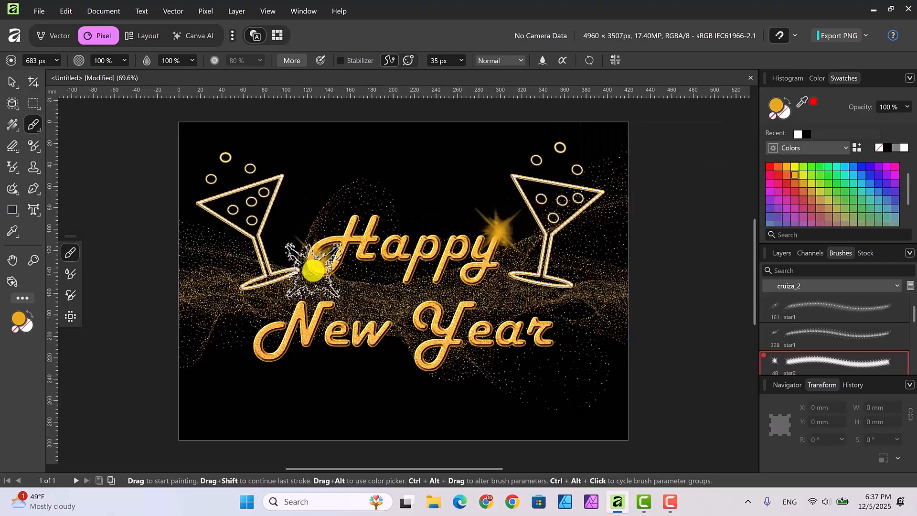
Stamp golden star sparkles on the lower-left curls of the "H" and "N" and on the final "r" of "Year", then deselect the sparkle layer.
mouse_move(311, 271)
mouse_down()
mouse_move(305, 305)
mouse_move(272, 349)
mouse_up()
click(264, 355)
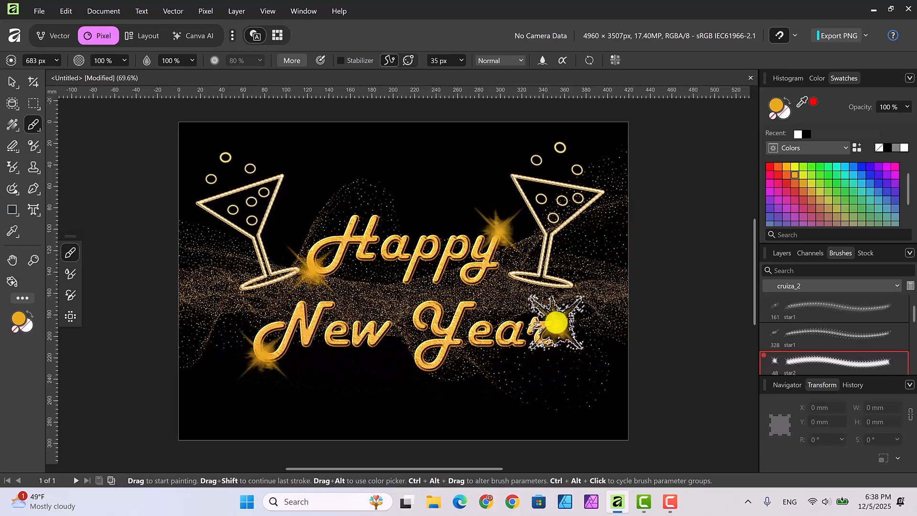
click(555, 323)
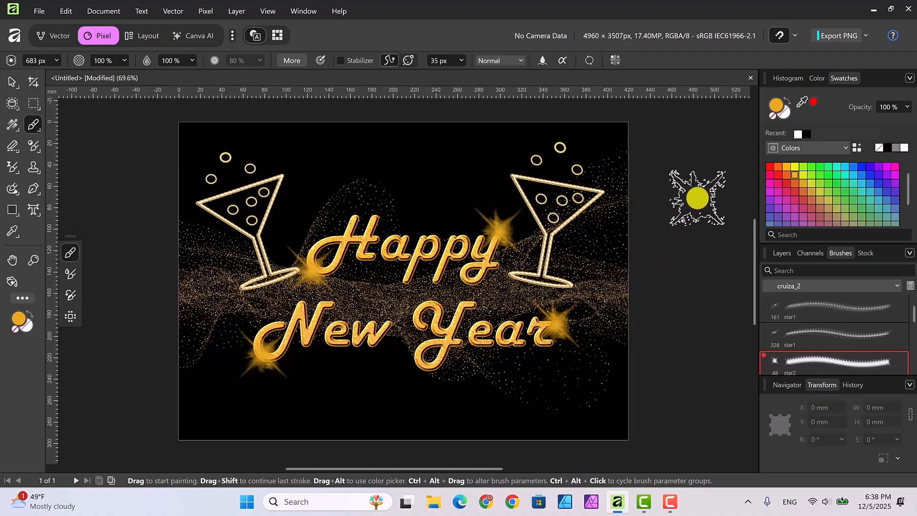
key(v)
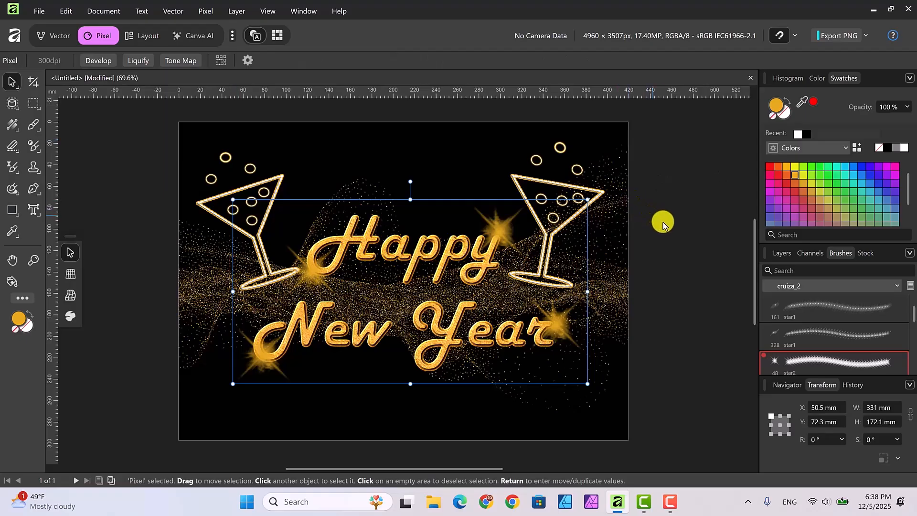
click(686, 223)
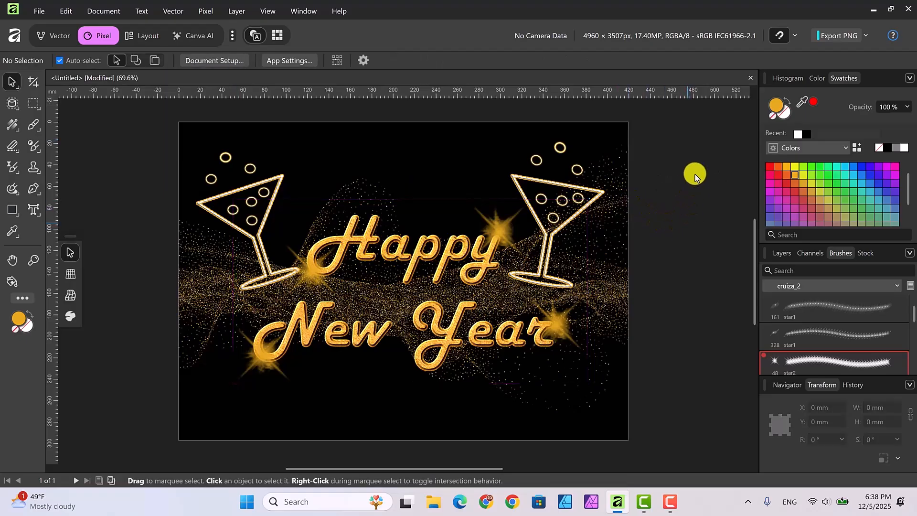
click(571, 200)
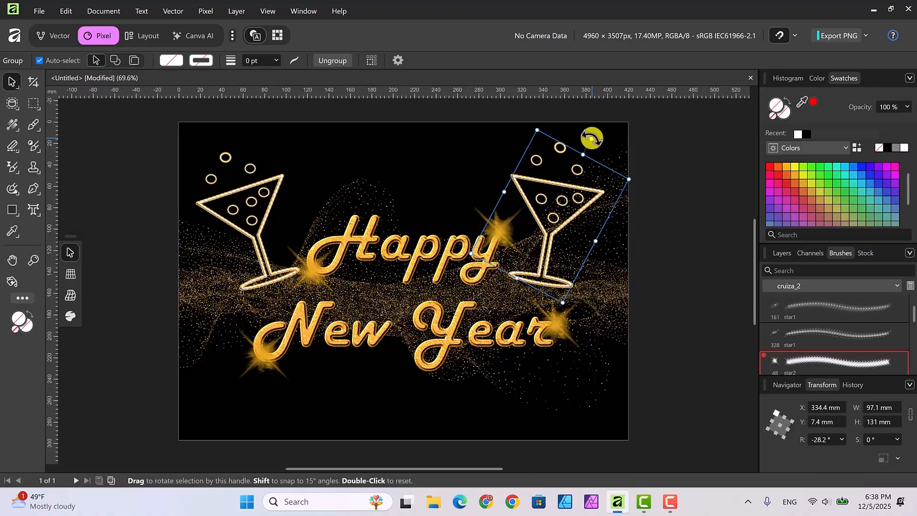
click(673, 234)
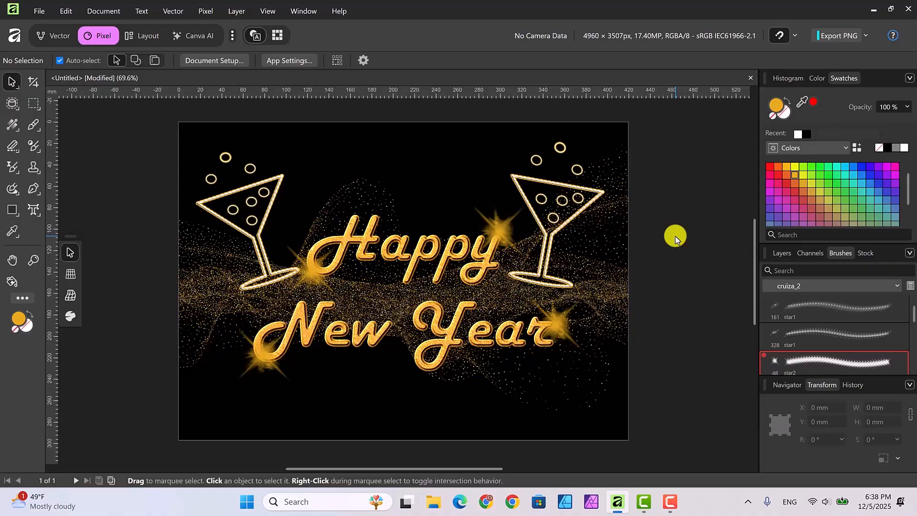